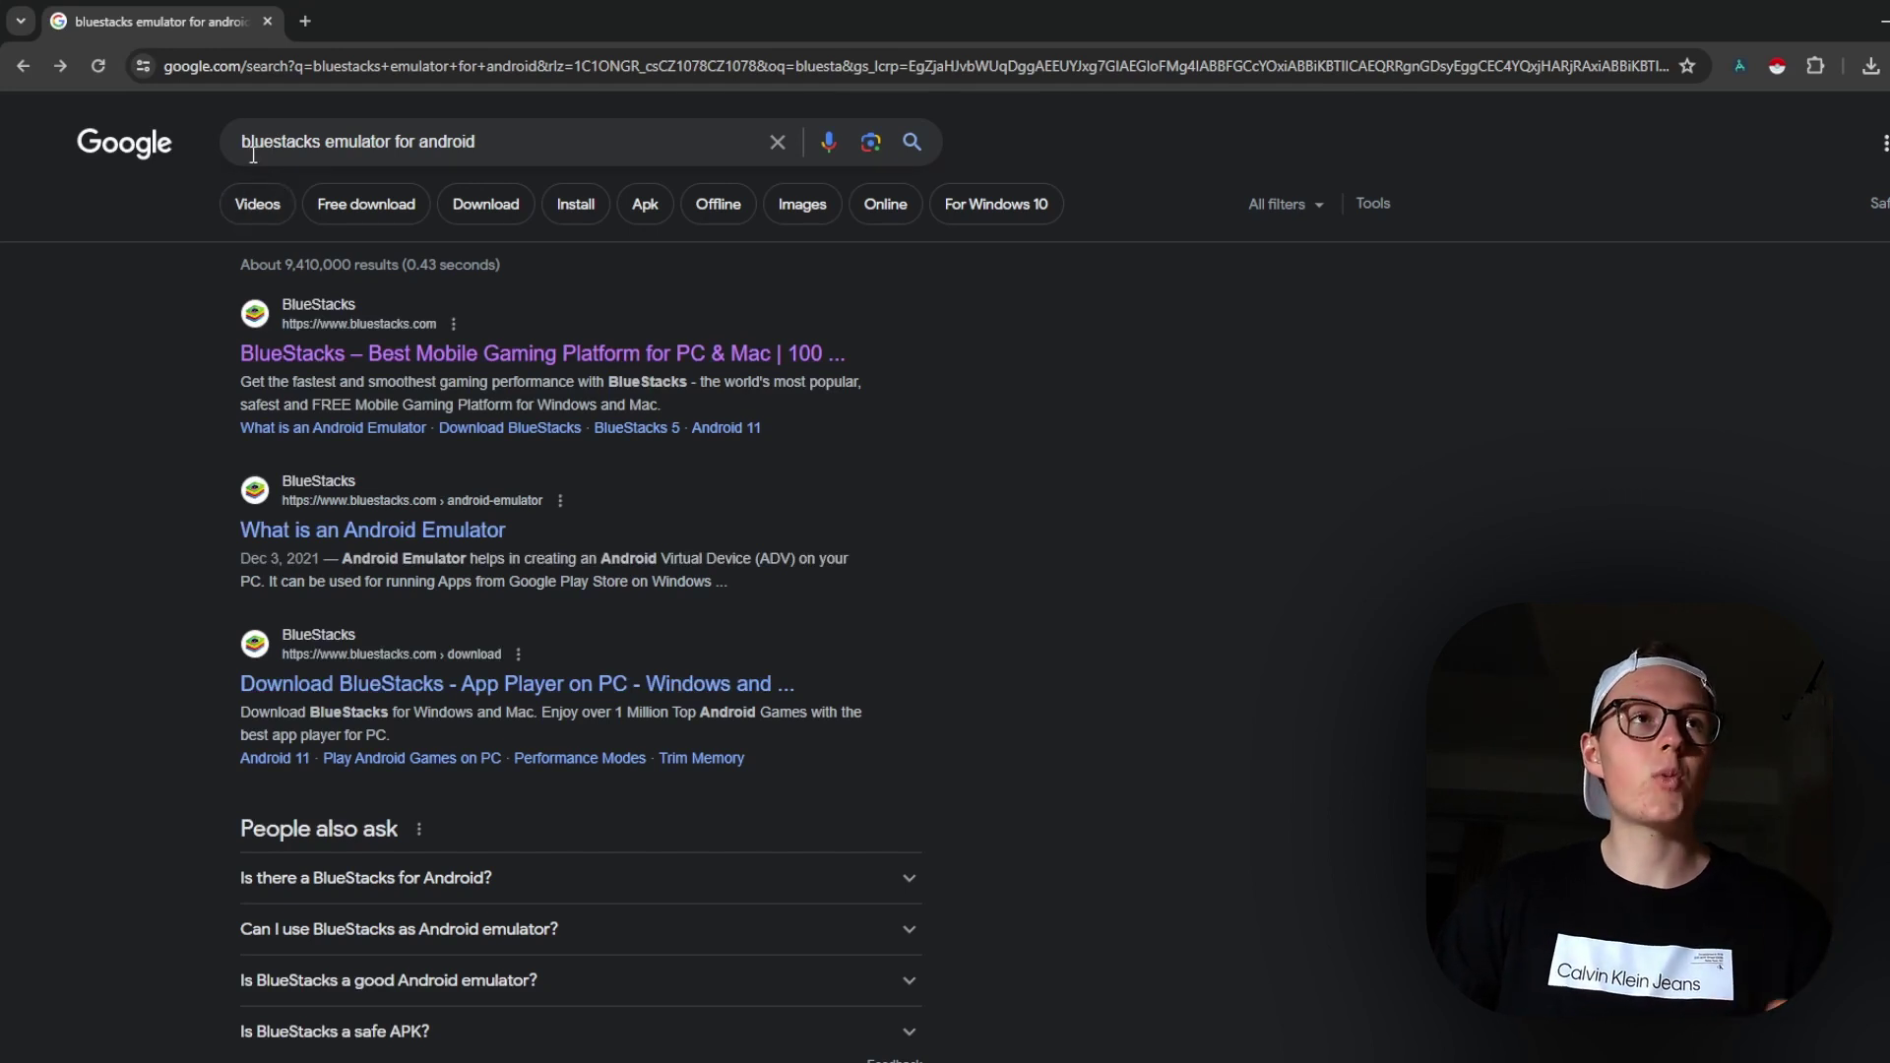
# Open the official BlueStacks site from the search results and download BlueStacks 10.
pyautogui.moveTo(338, 143); pyautogui.dragTo(430, 138)
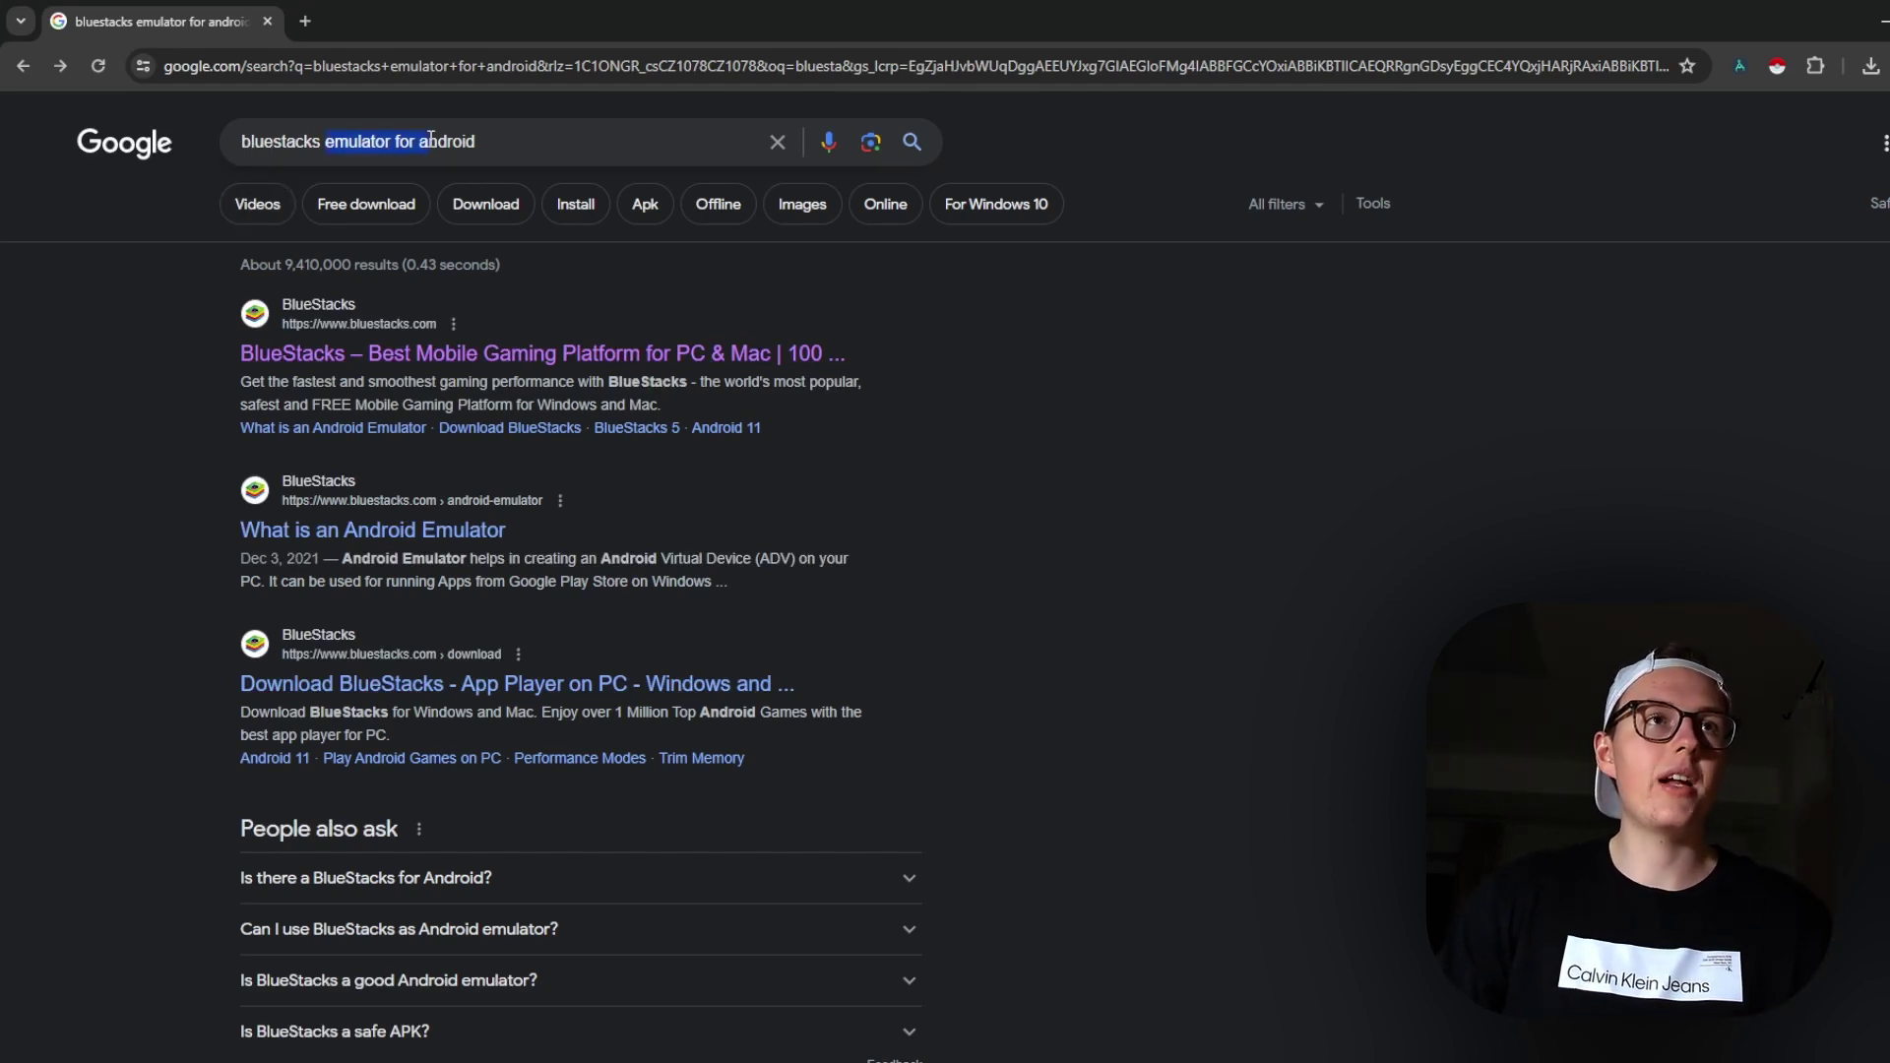
pyautogui.click(144, 364)
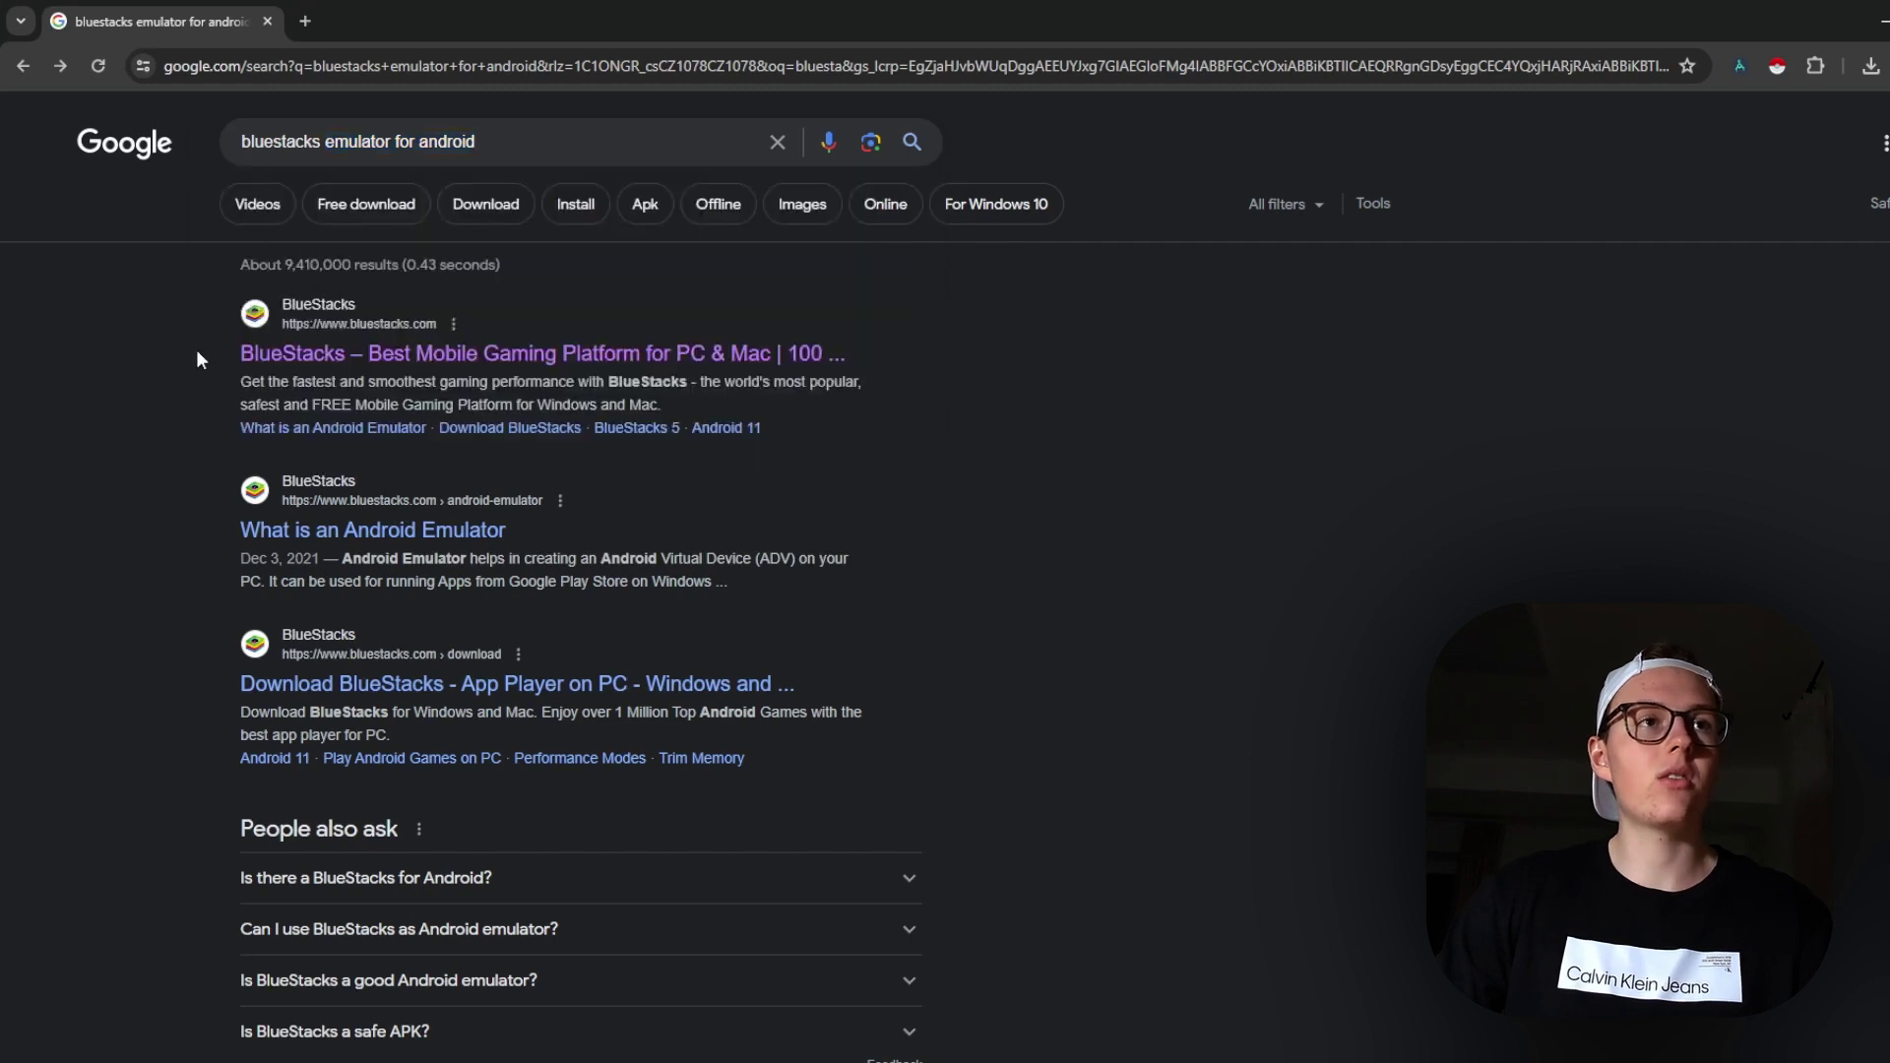
pyautogui.click(313, 364)
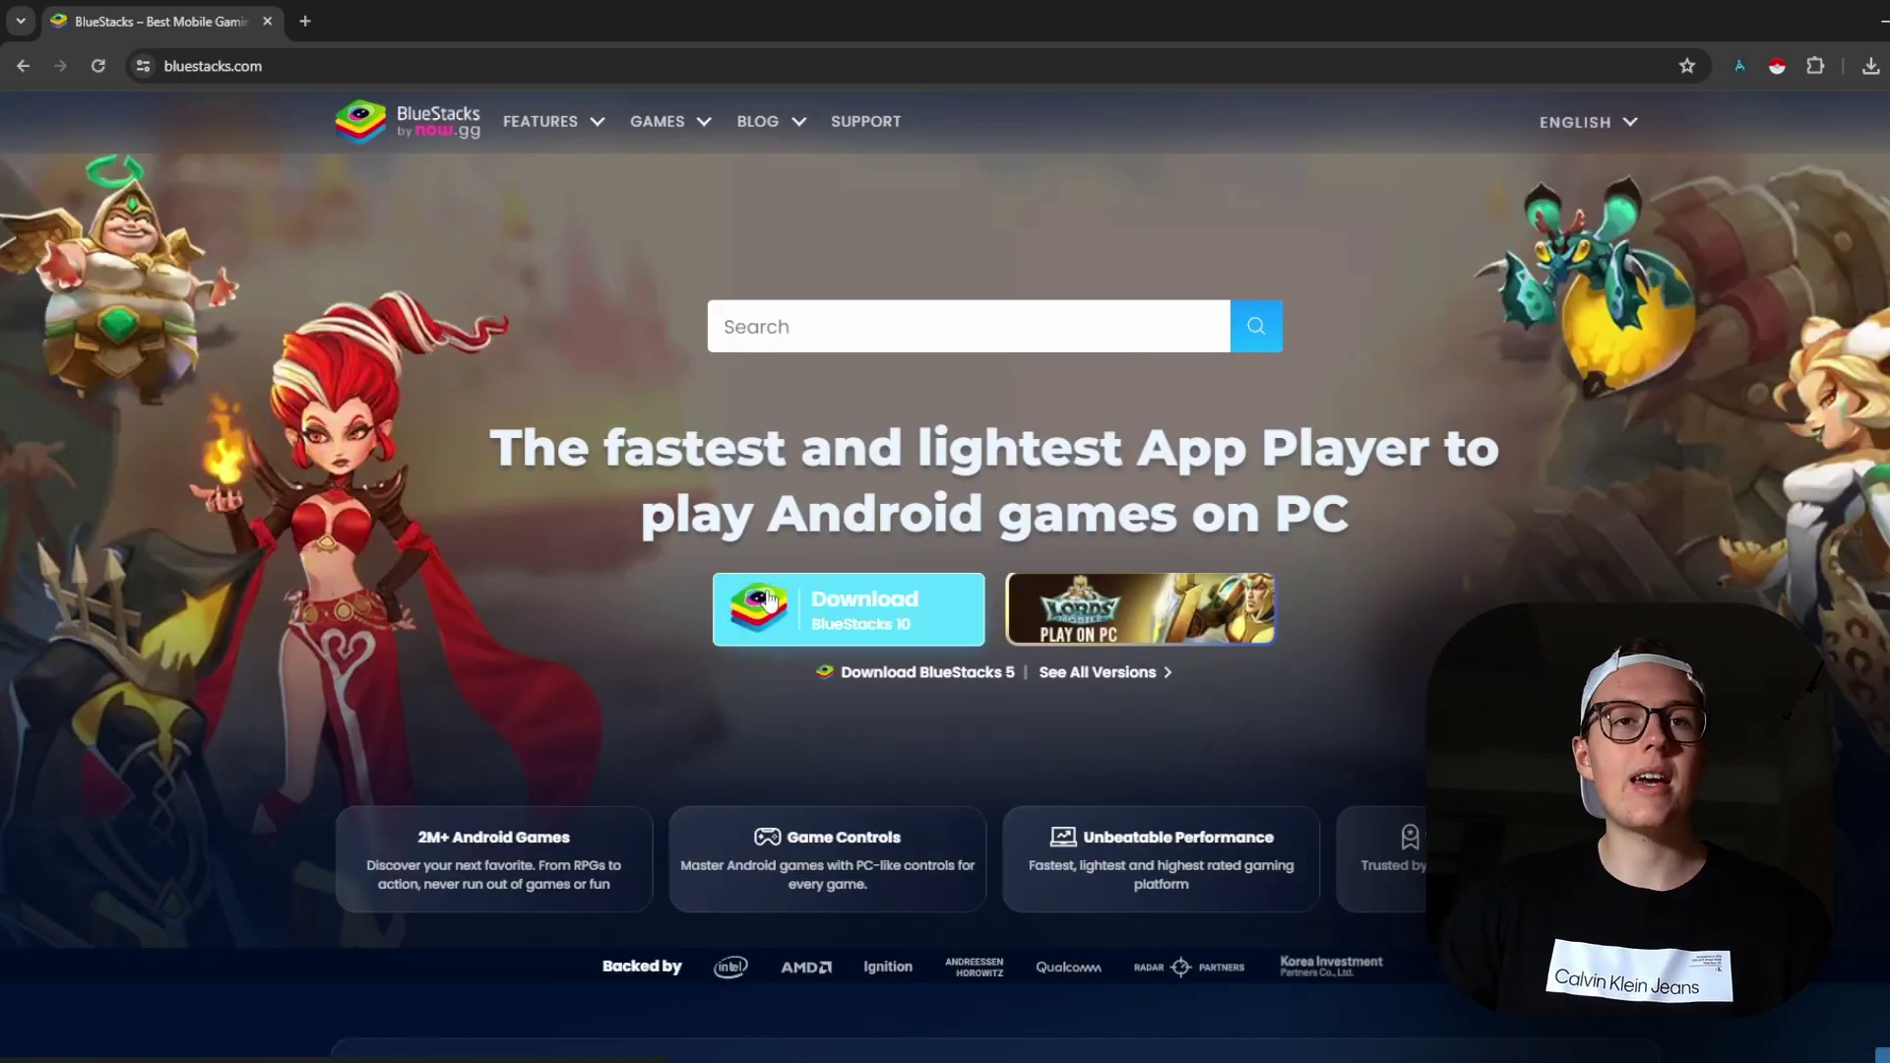
pyautogui.click(912, 621)
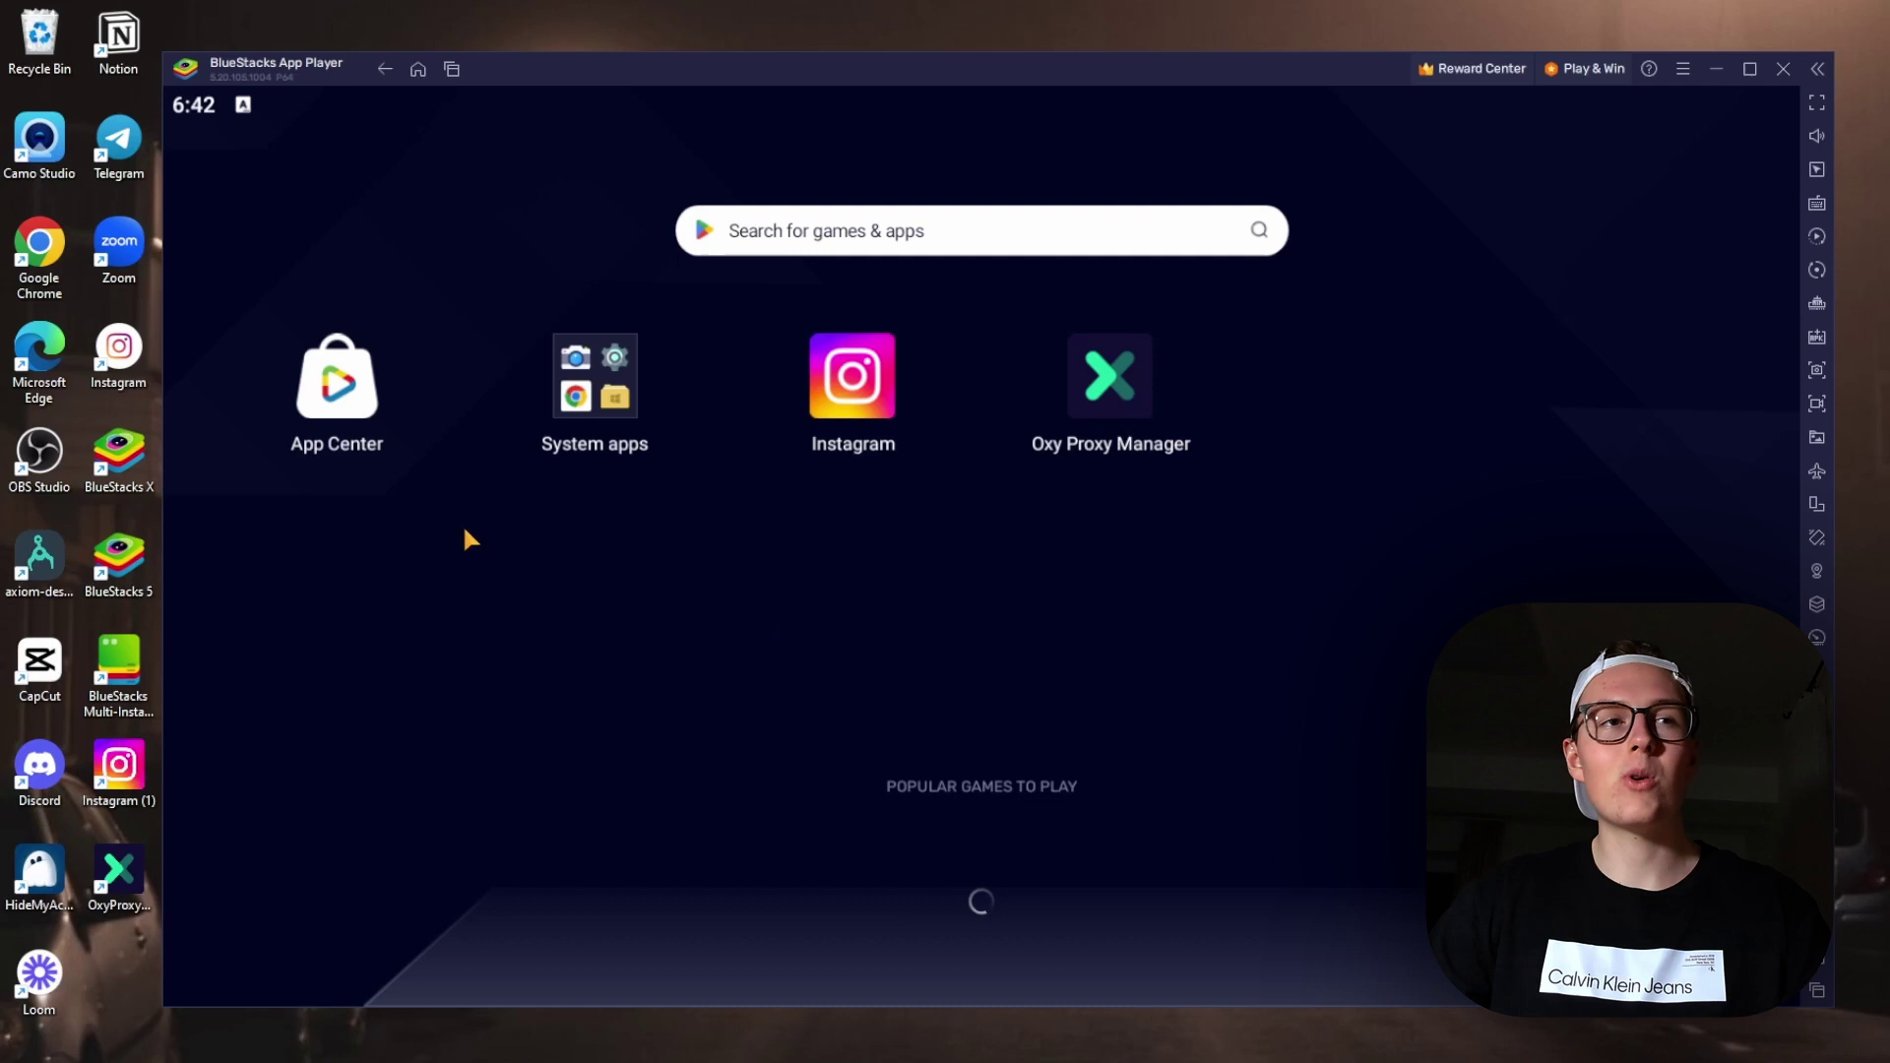
pyautogui.click(337, 399)
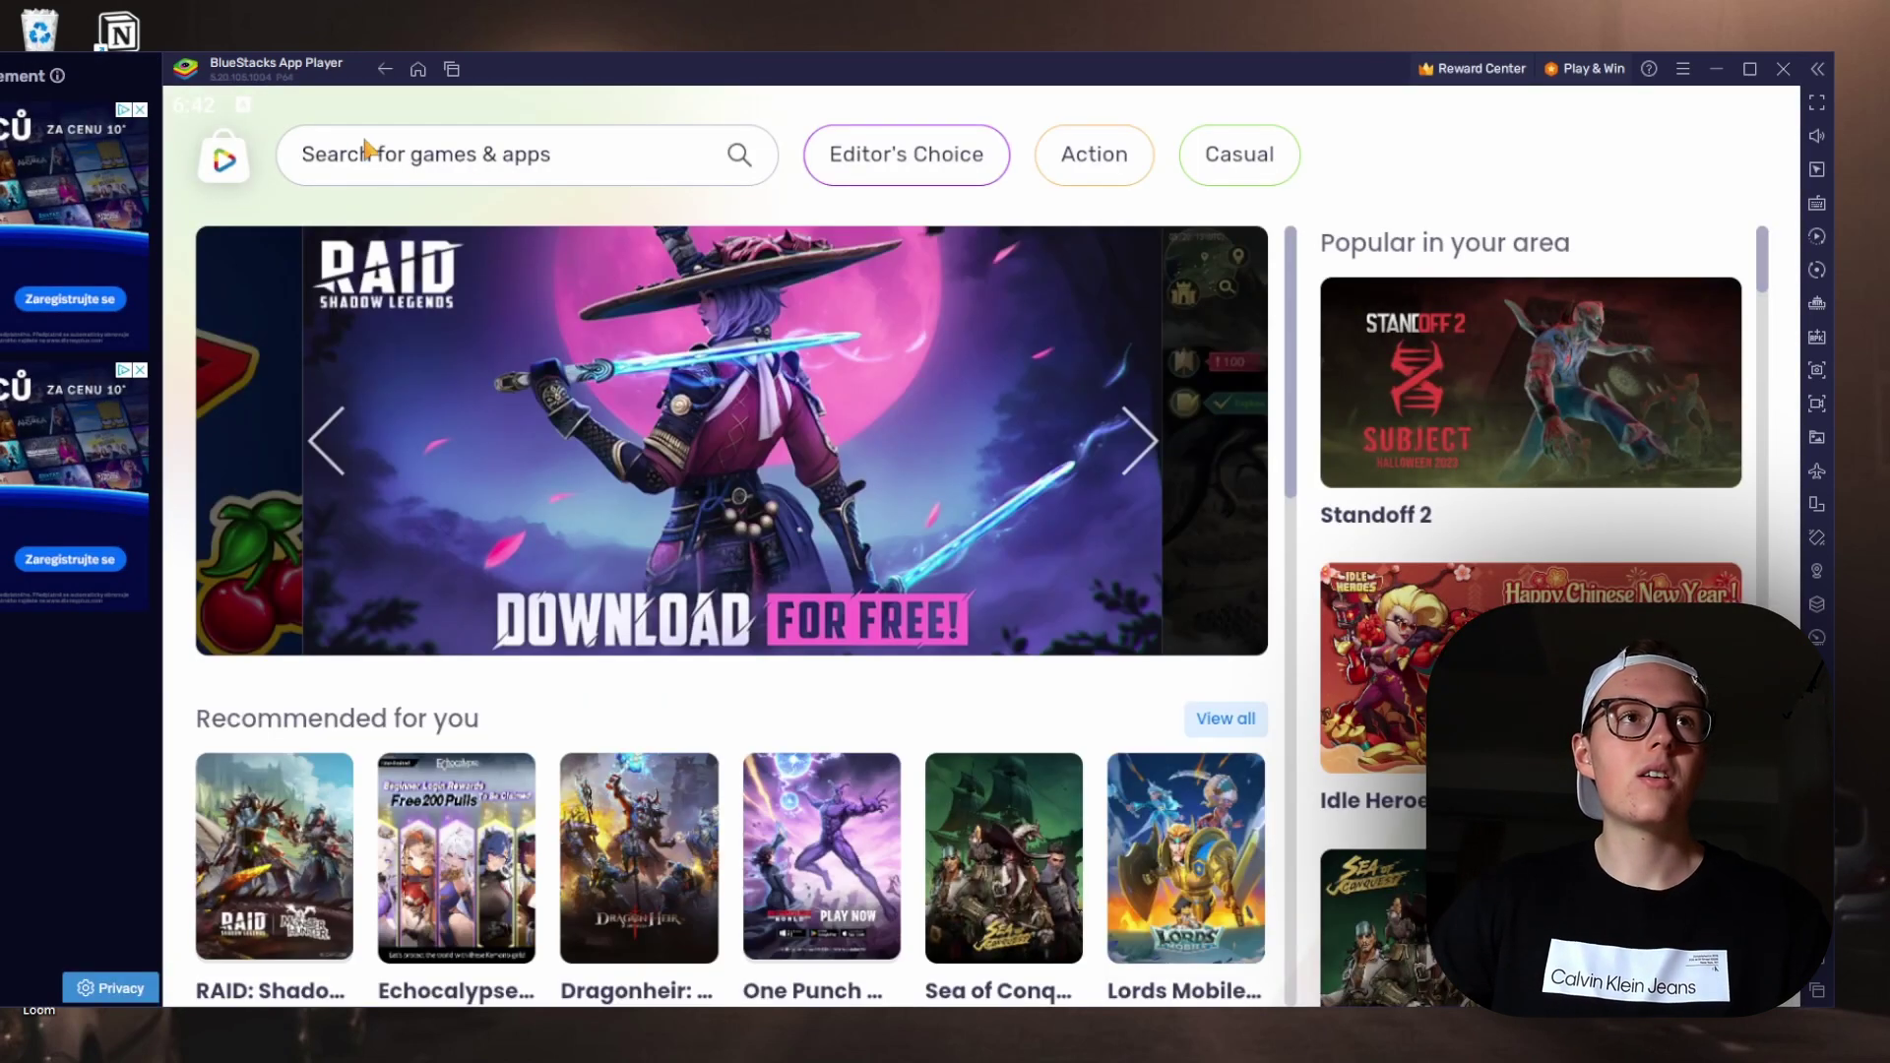
pyautogui.write('ins')
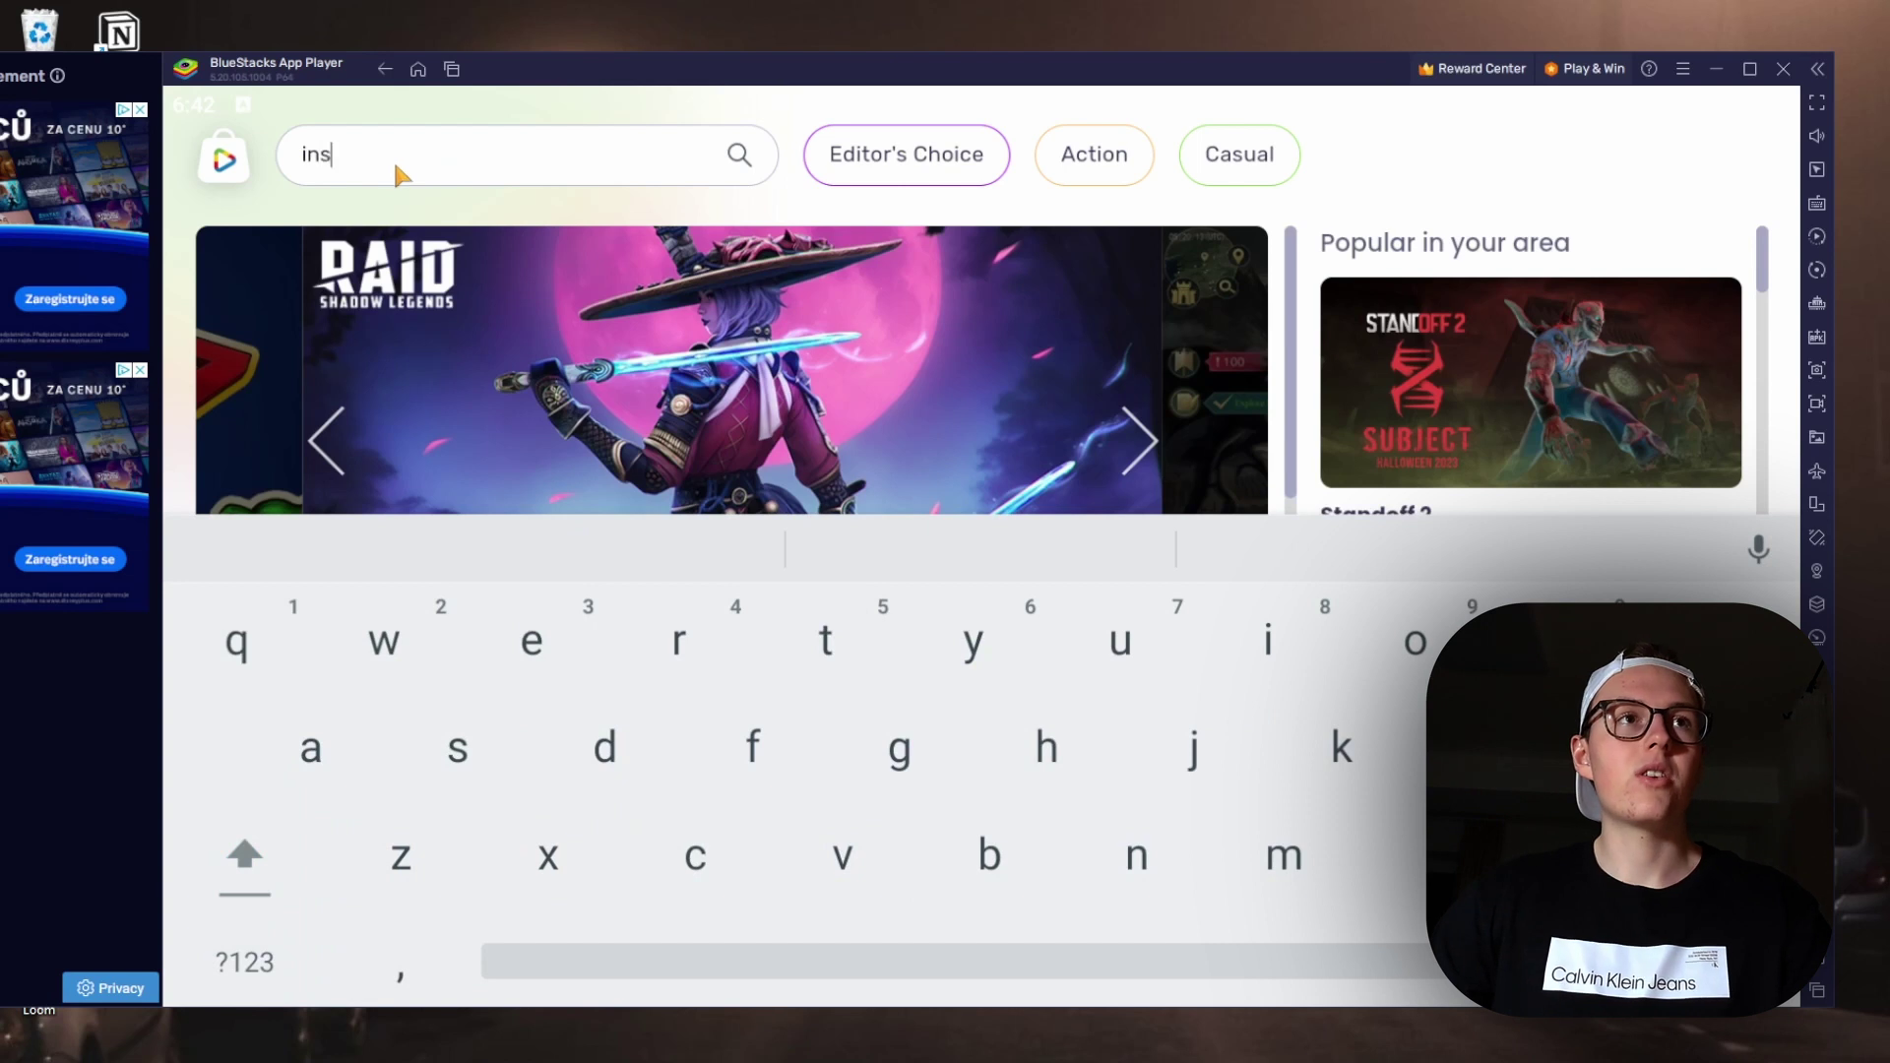
pyautogui.write('taf')
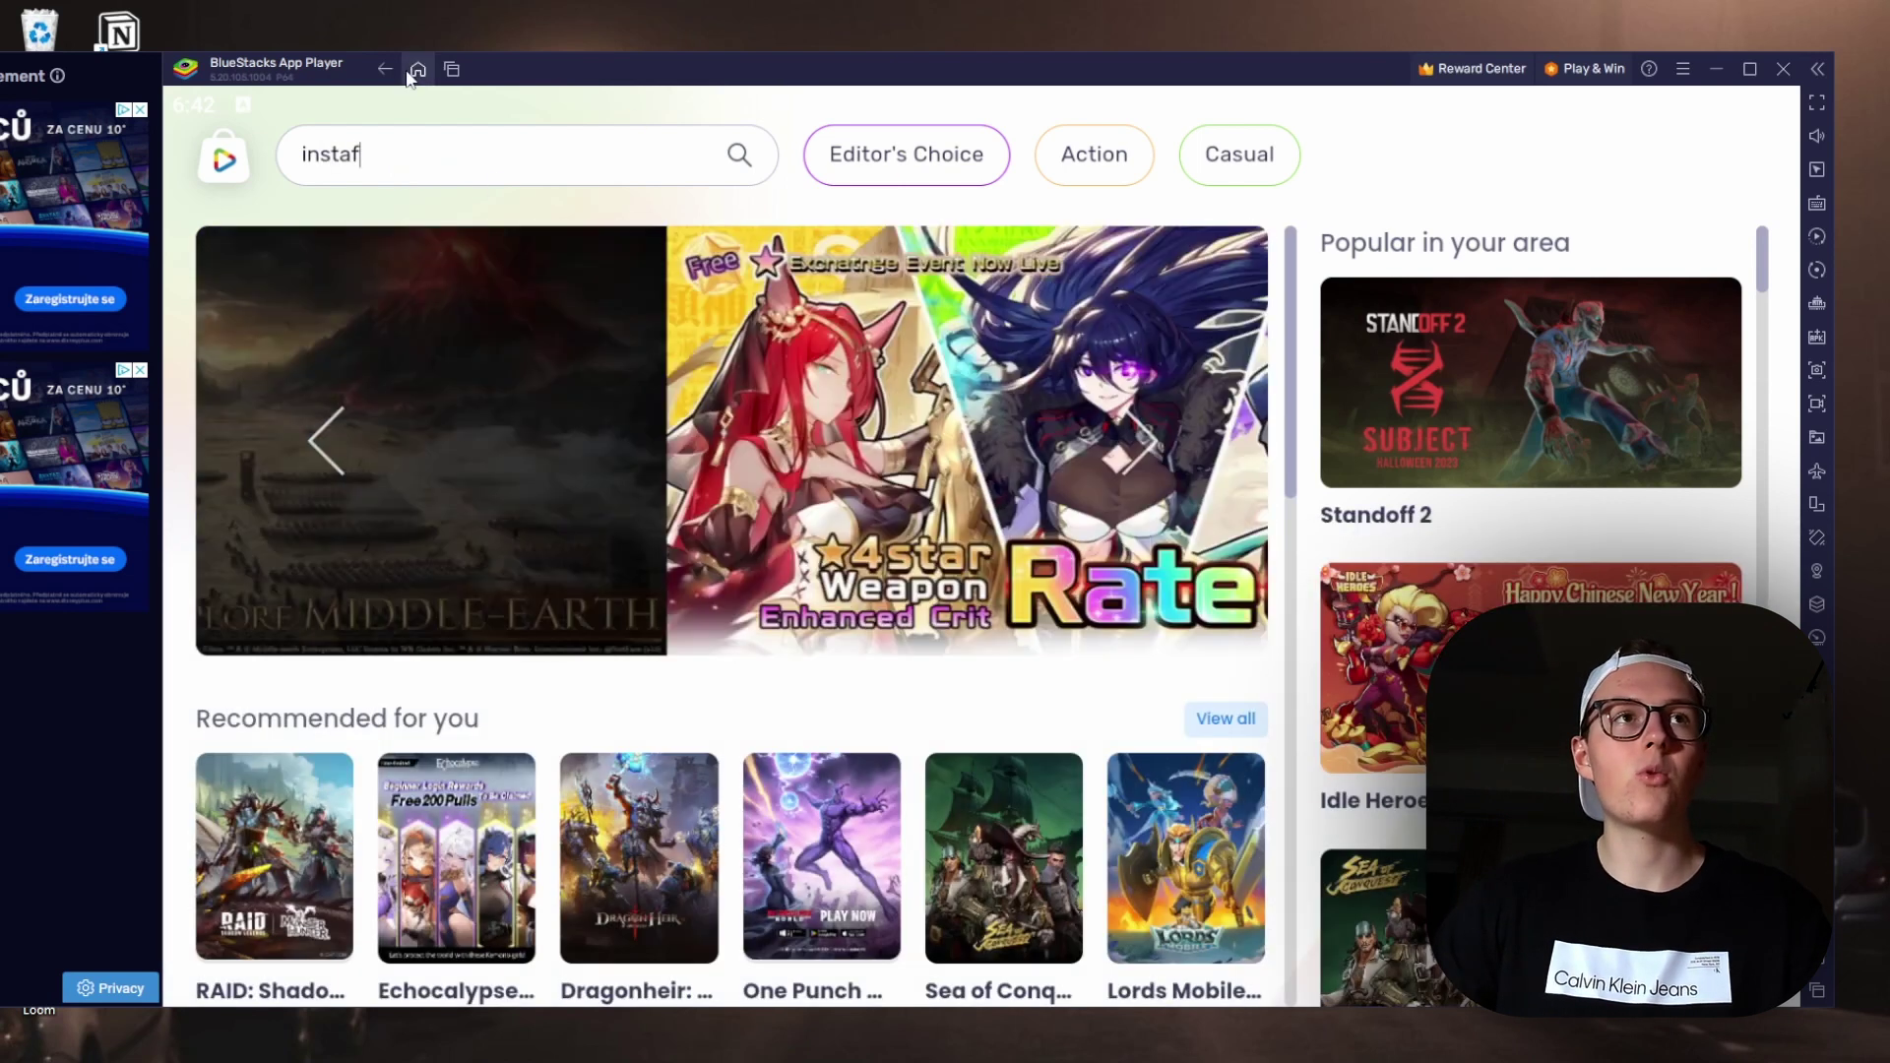
pyautogui.click(417, 69)
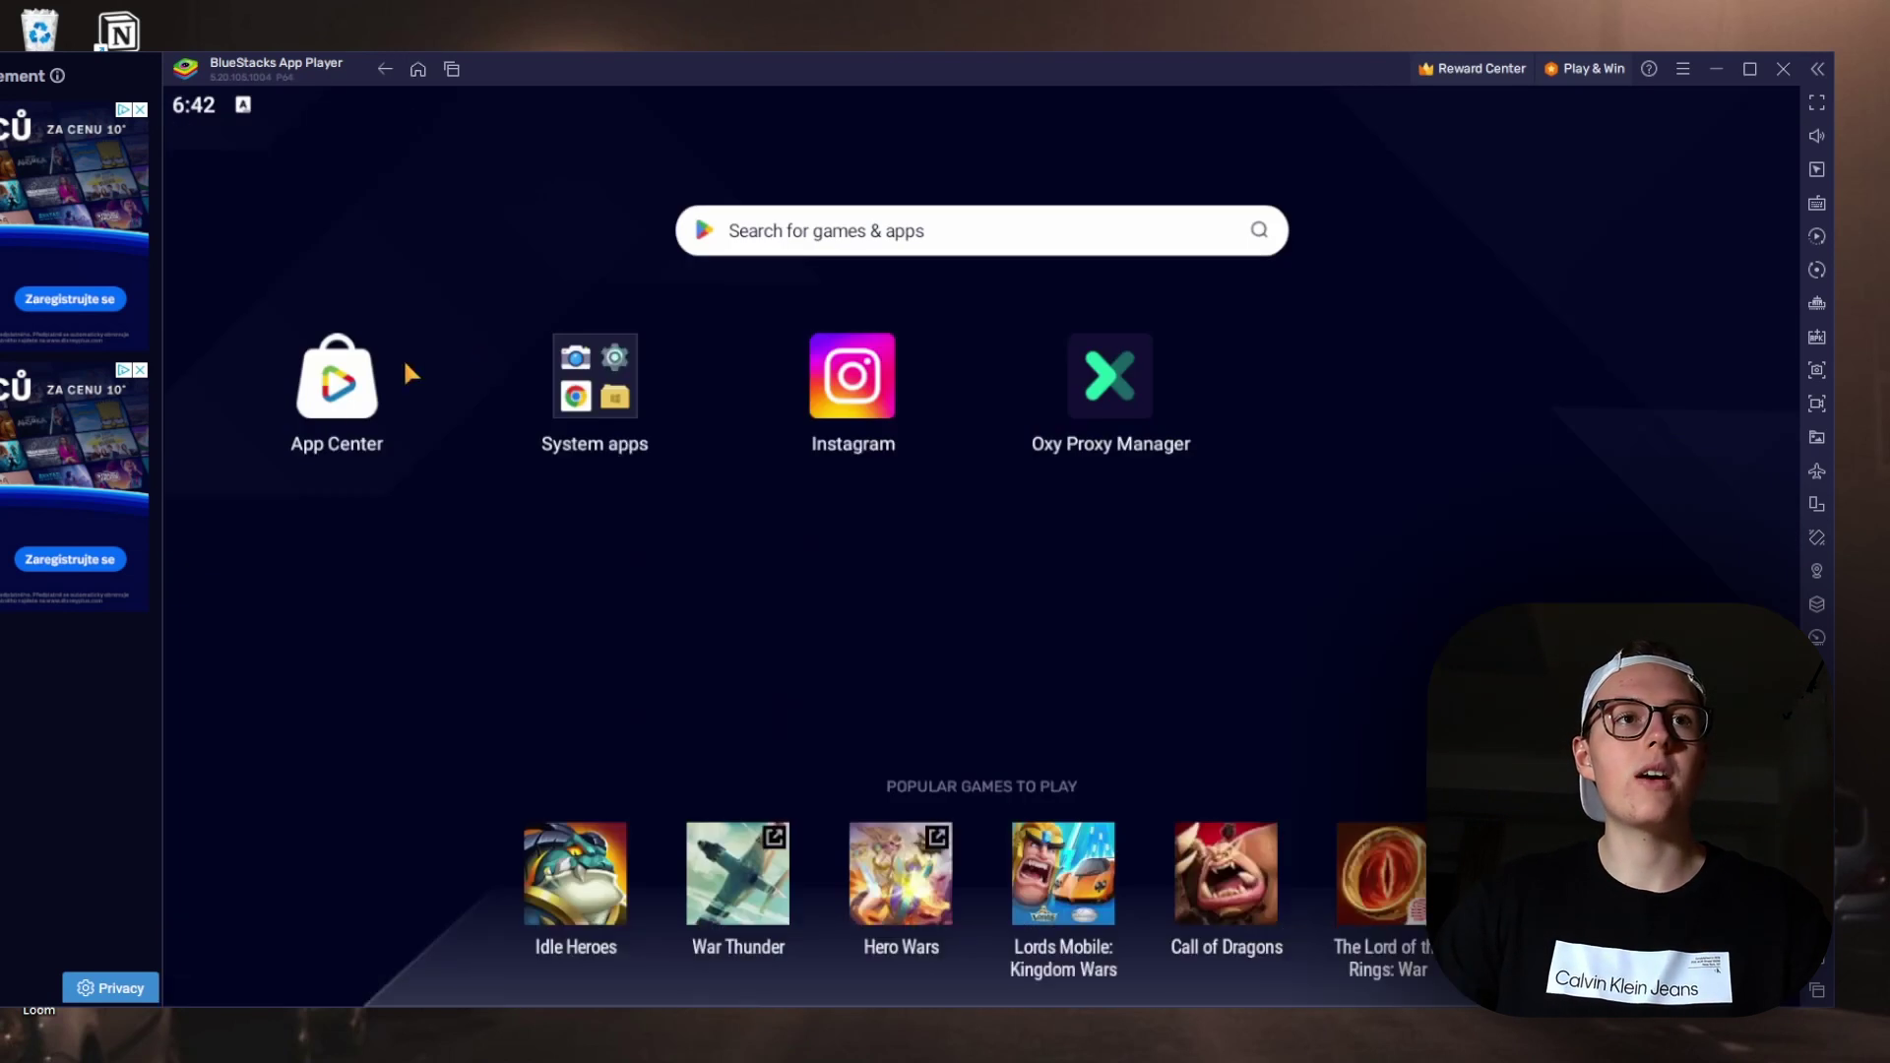
# Open Instagram in the emulator to view the account's feed and return to the home screen.
pyautogui.click(844, 393)
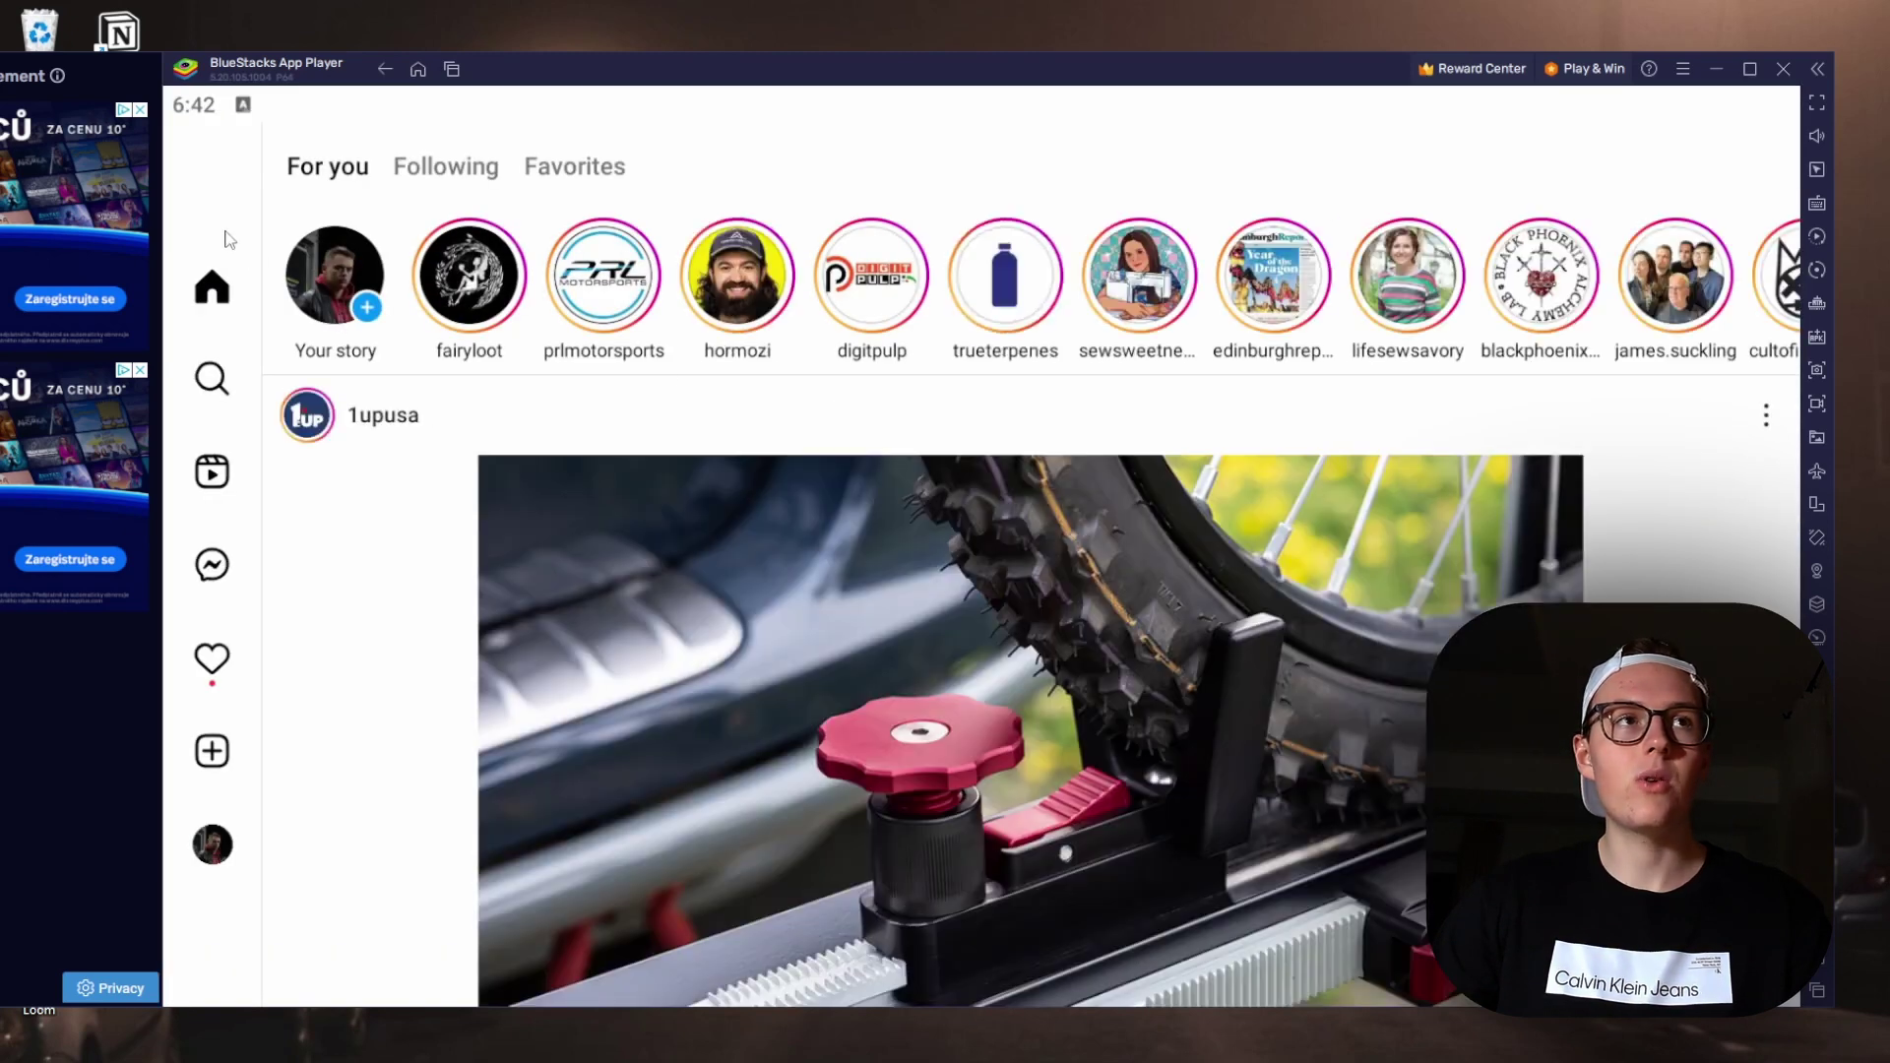
pyautogui.click(417, 69)
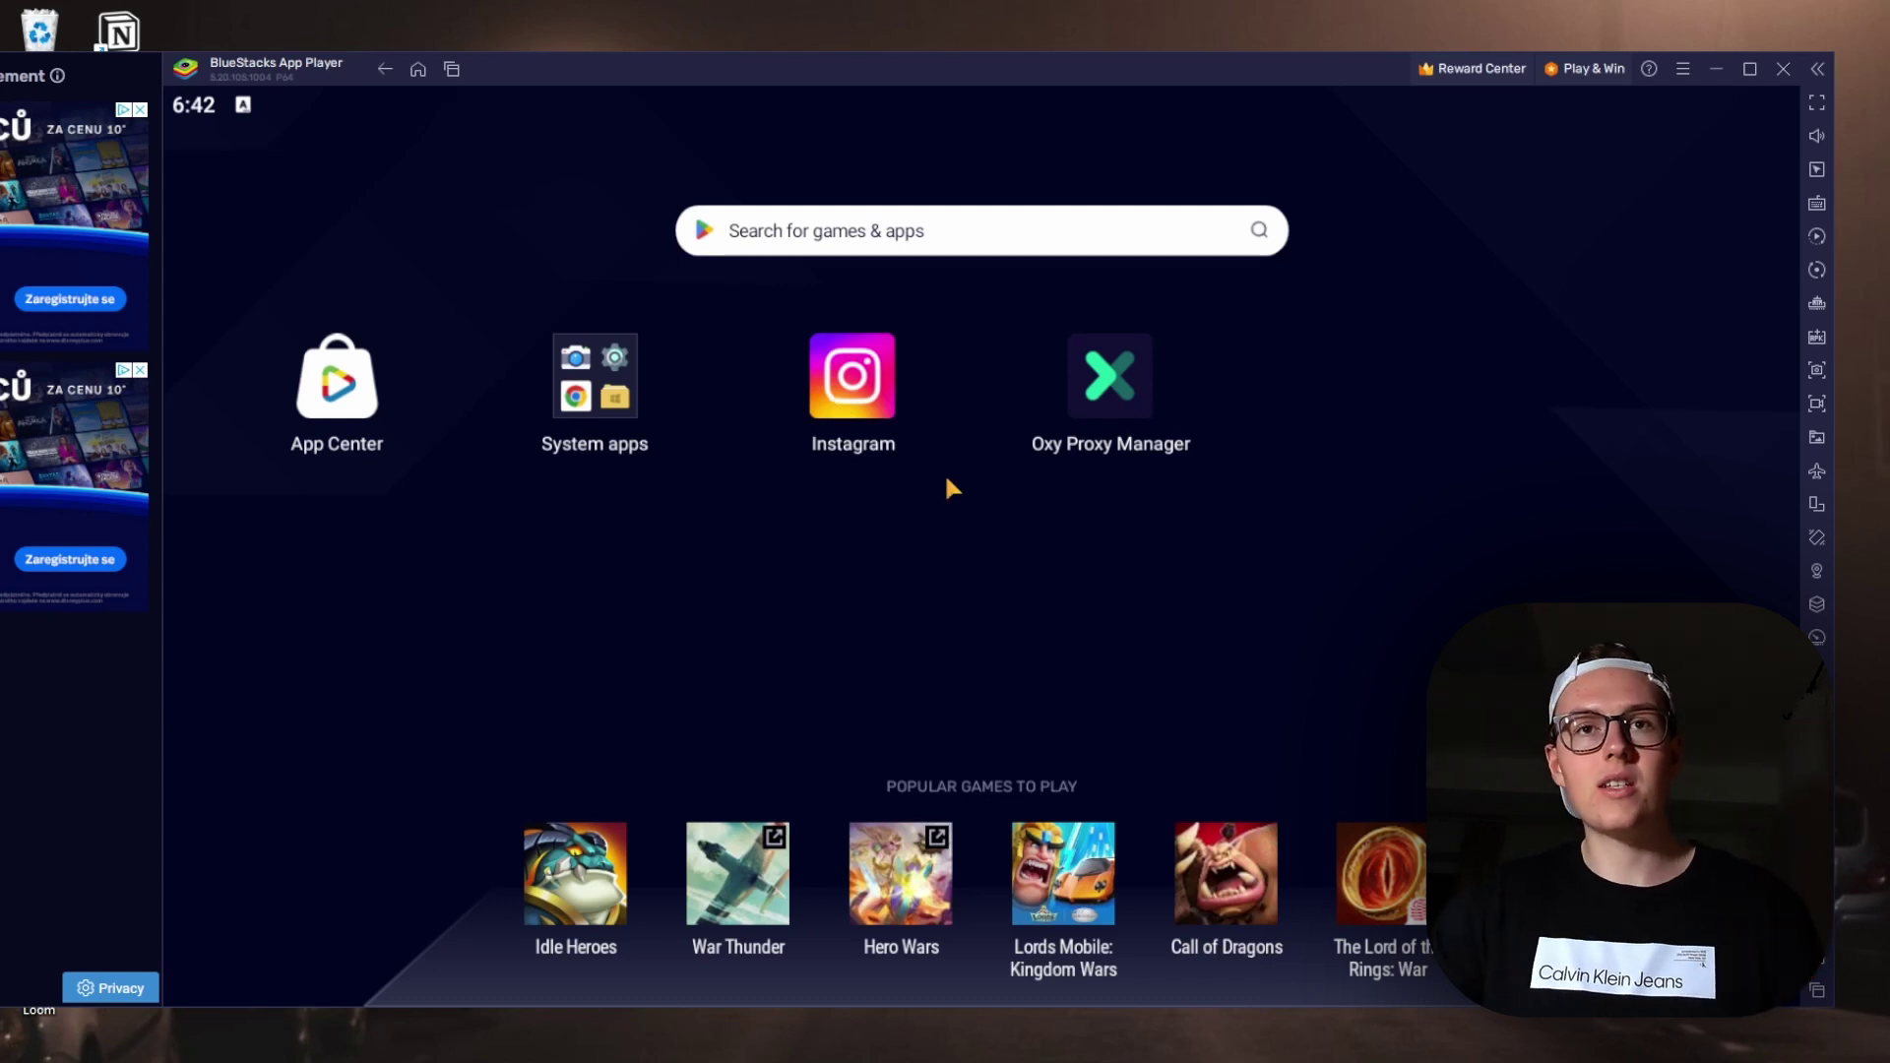
# Open Oxy Proxy Manager, examine the connection and credential fields for a new proxy, and cancel without creating one.
pyautogui.click(1118, 394)
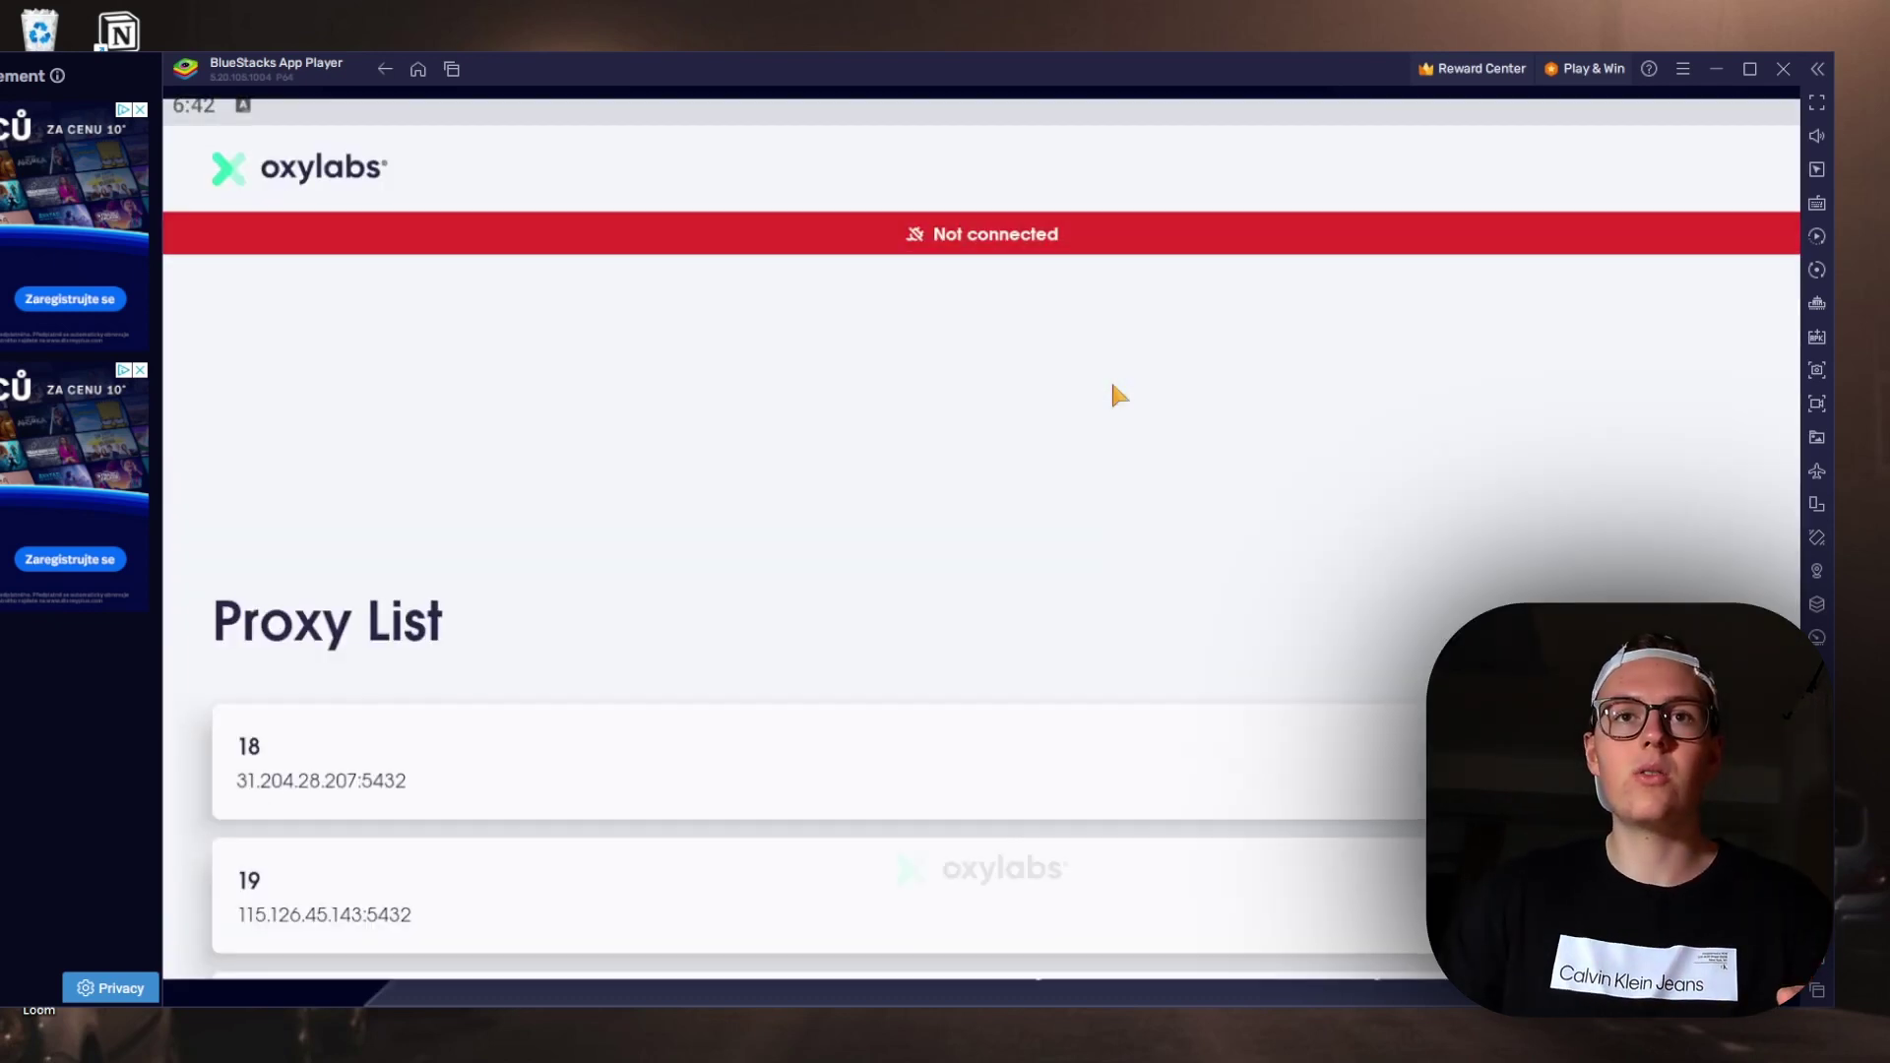
pyautogui.scroll(-2, 709, 630)
pyautogui.click(908, 865)
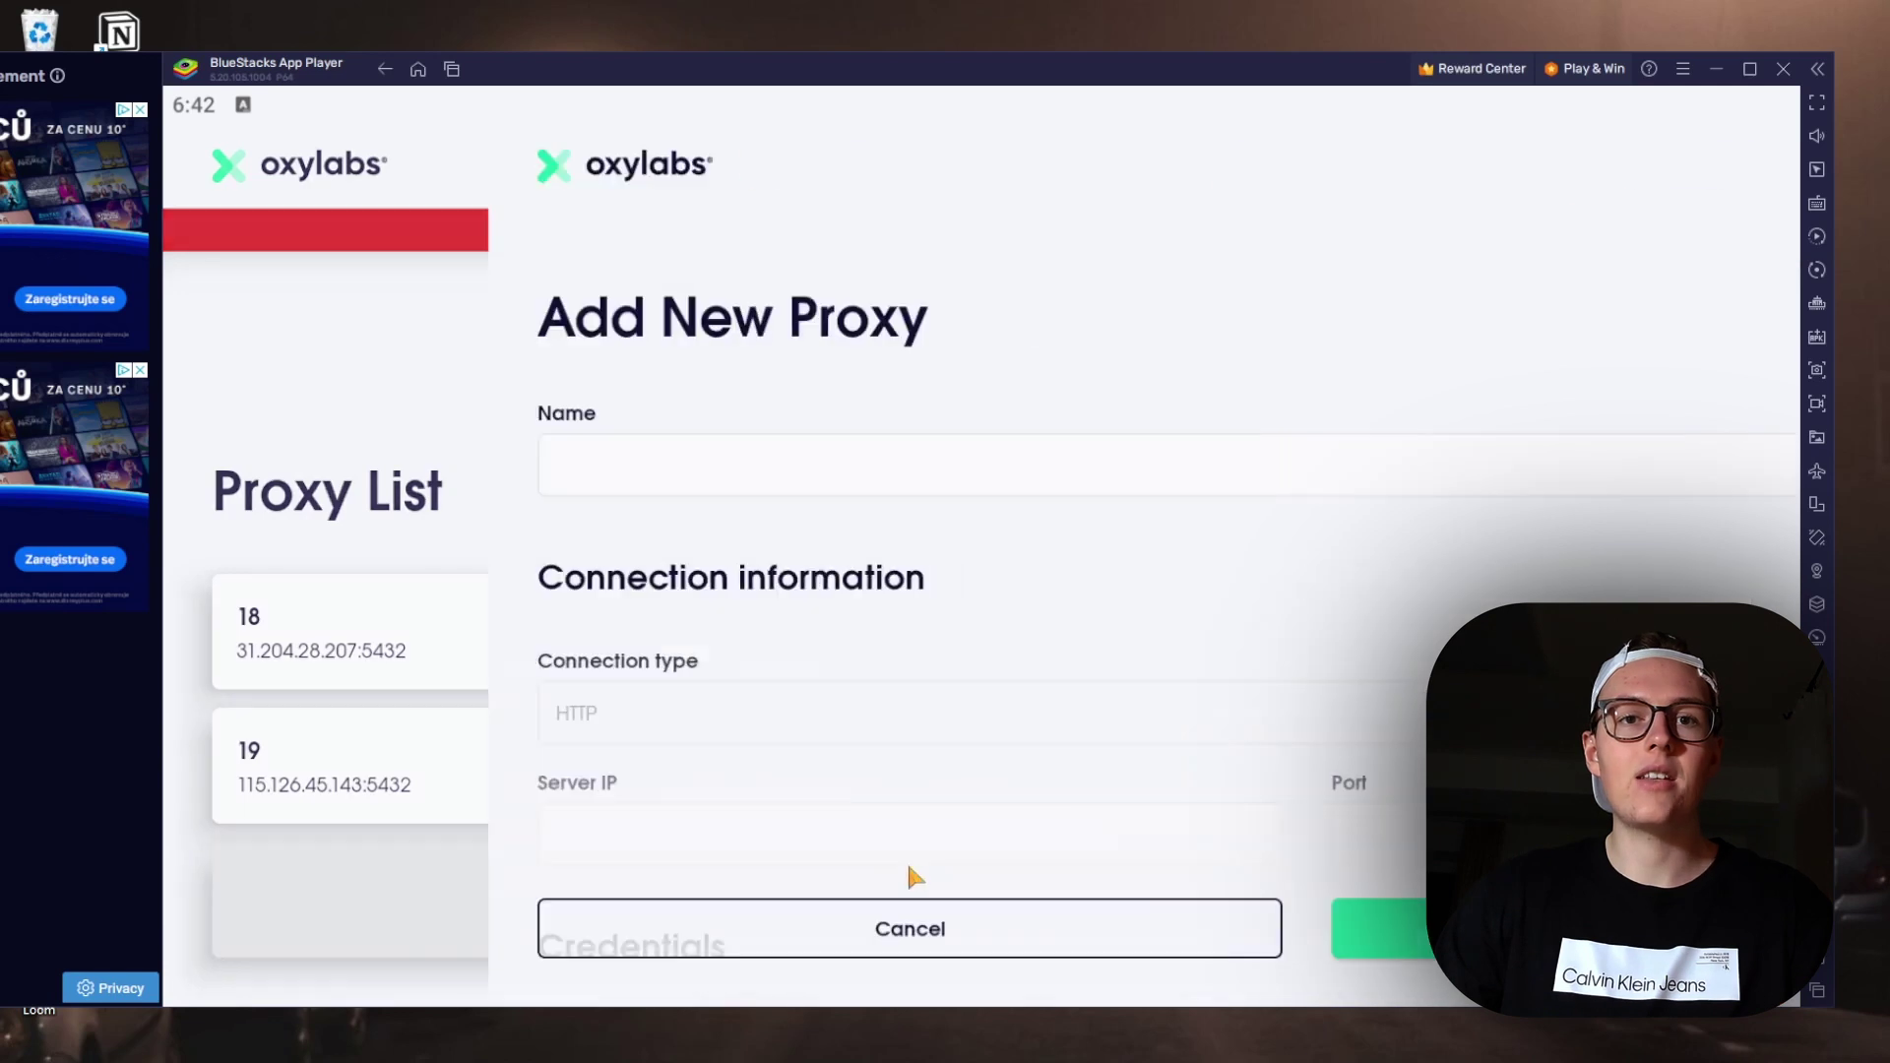
pyautogui.click(497, 482)
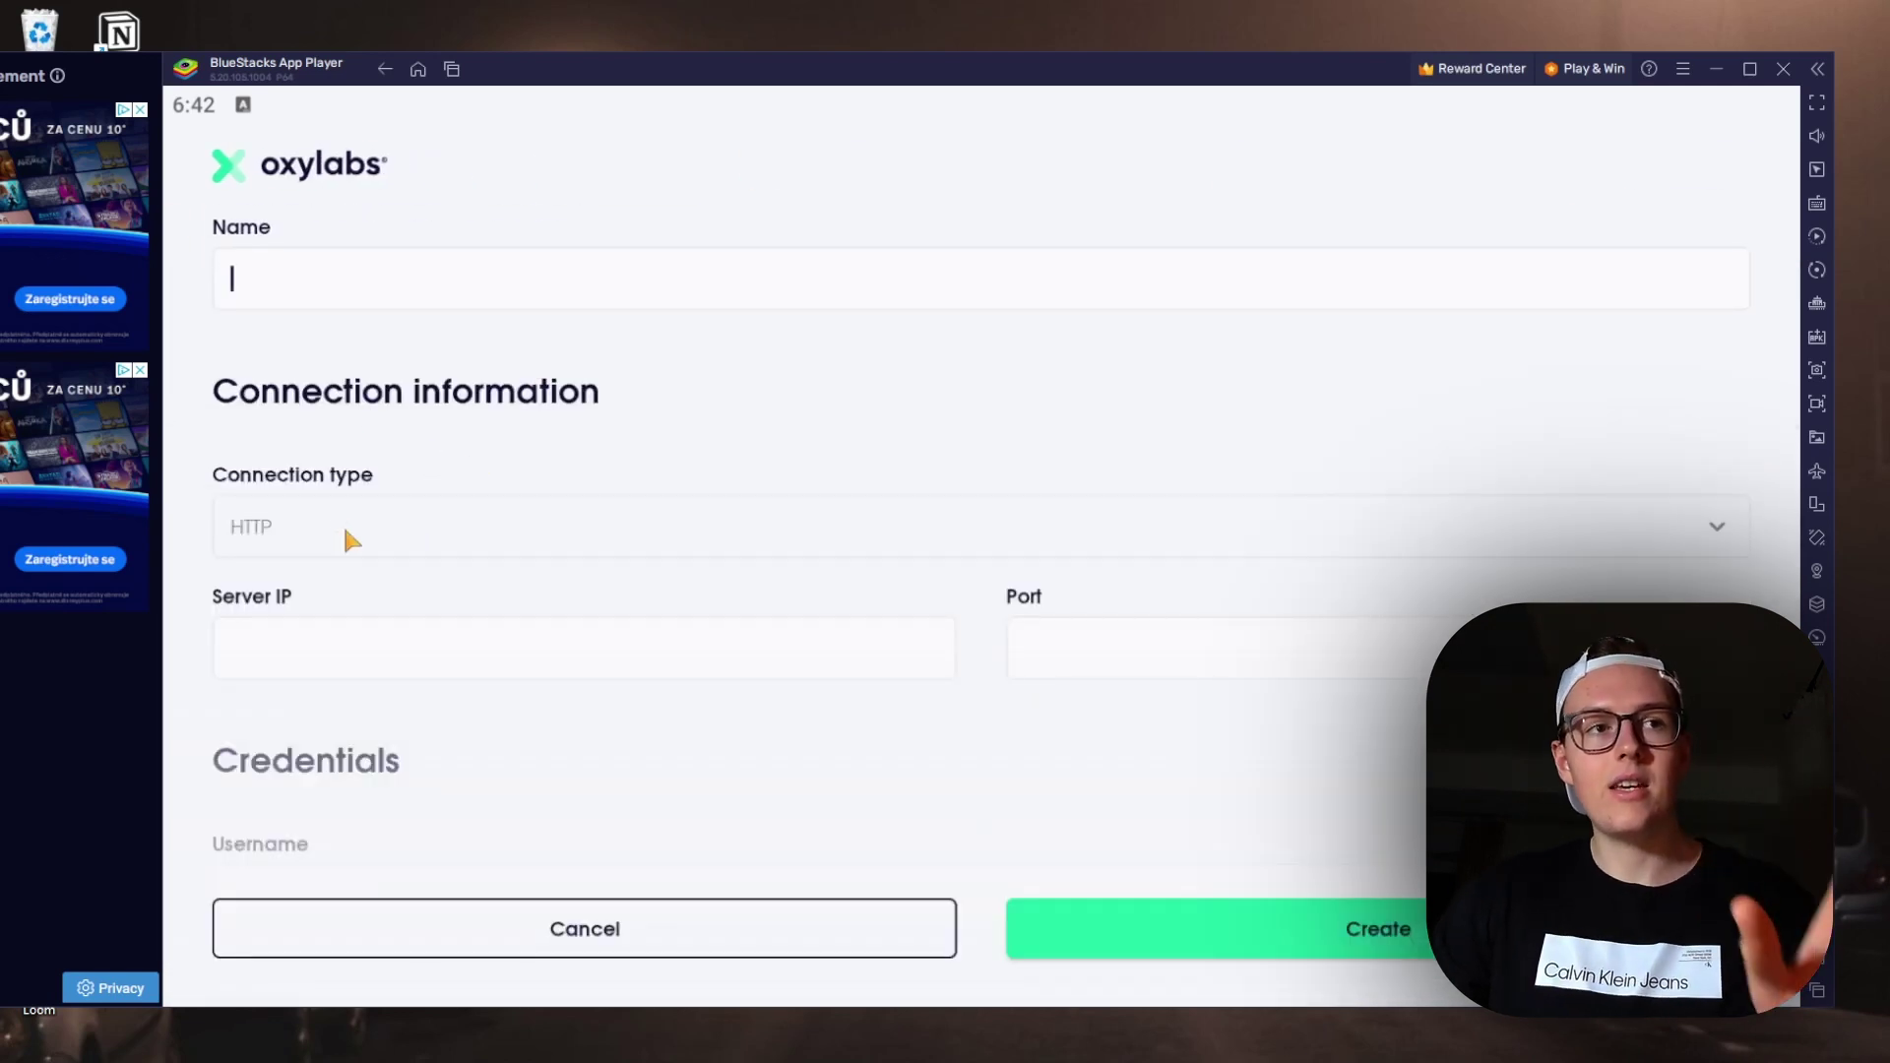
pyautogui.scroll(-3, 339, 520)
pyautogui.click(355, 389)
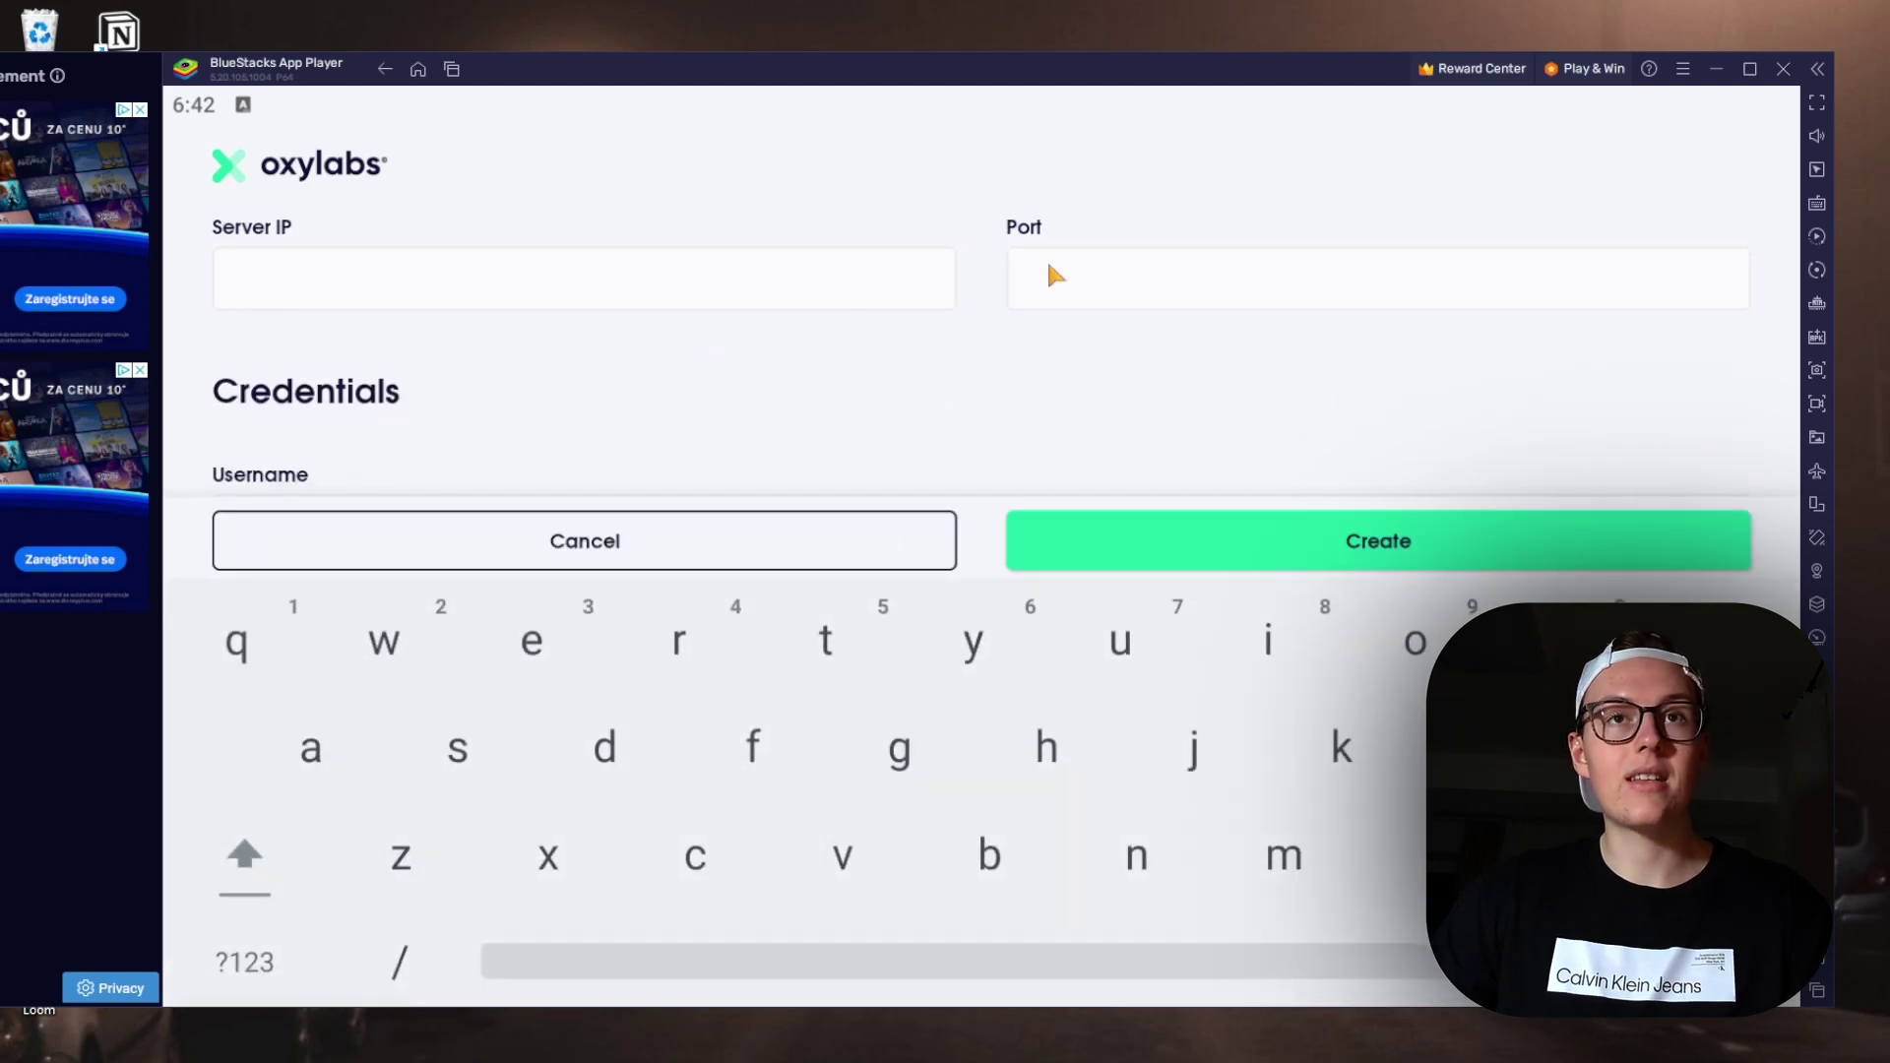
pyautogui.click(1073, 276)
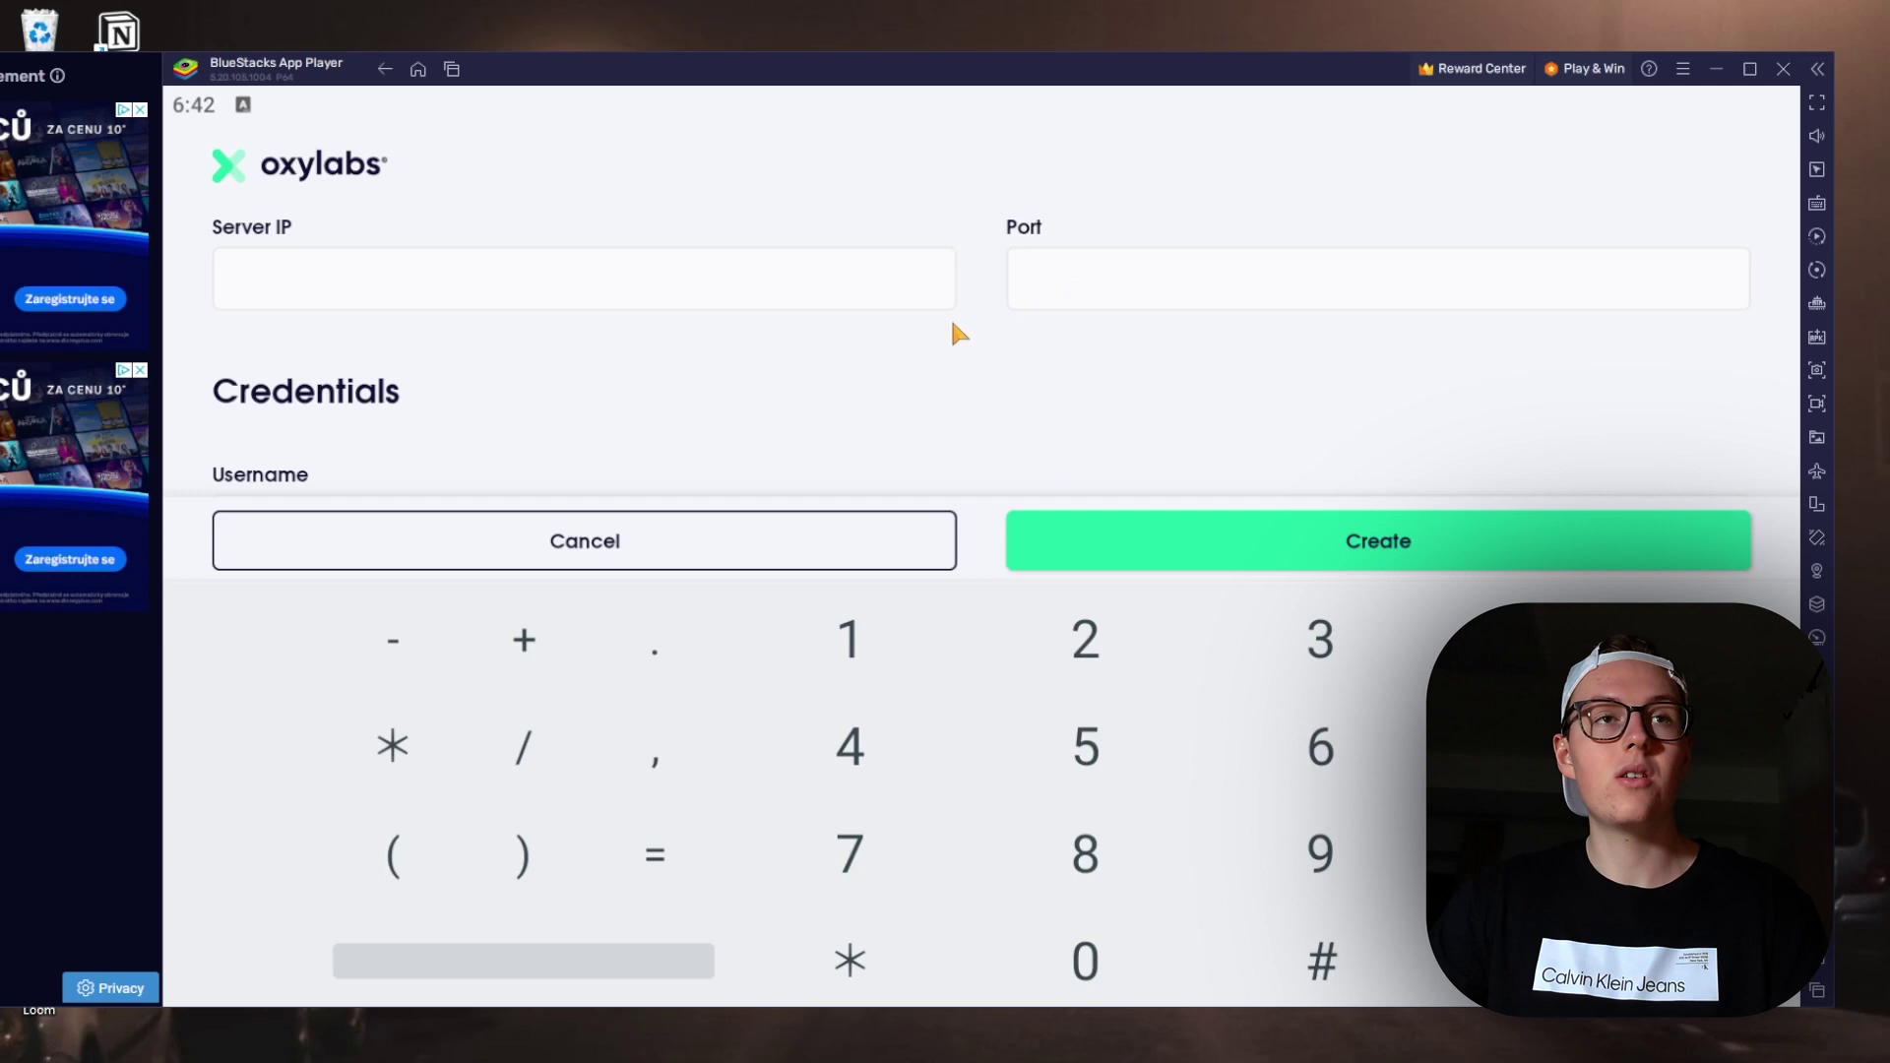
pyautogui.scroll(-3, 531, 337)
pyautogui.scroll(3, 633, 312)
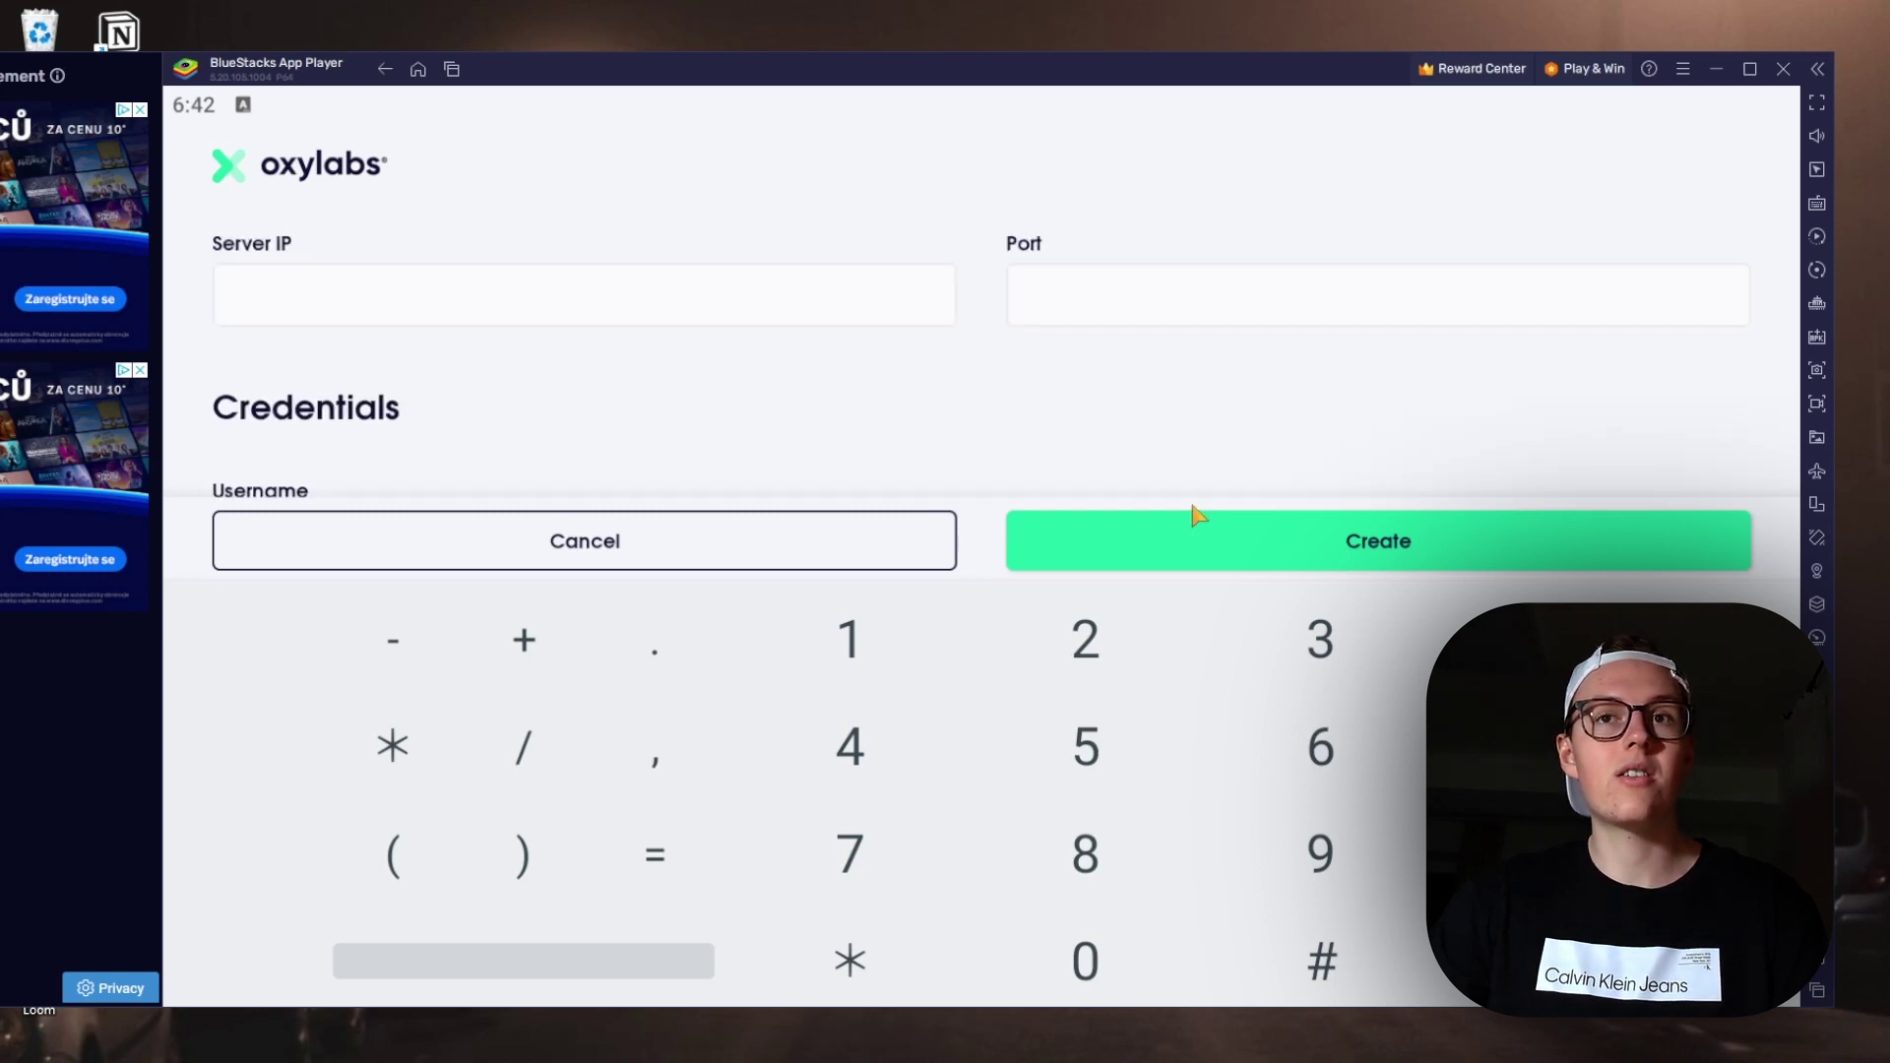
pyautogui.click(787, 559)
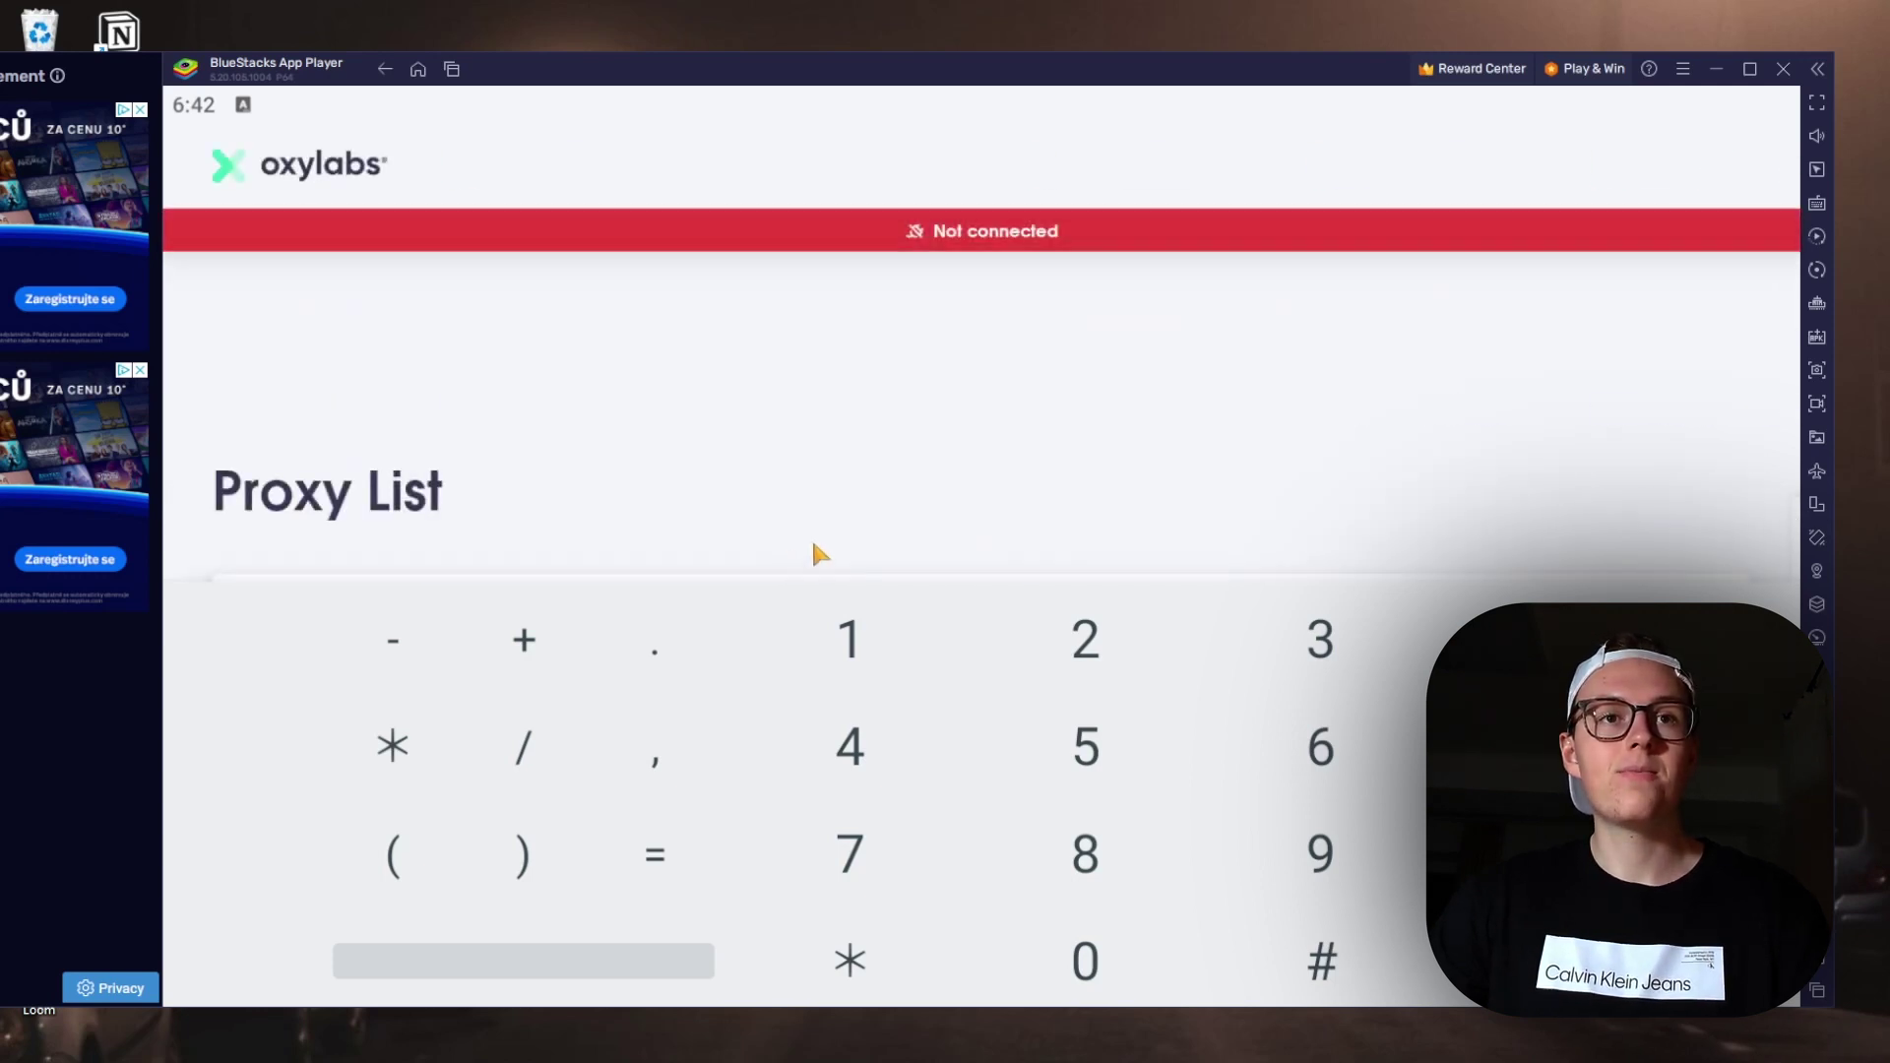
# Connect to the saved proxy 19 and reopen Instagram from the emulator's home screen.
pyautogui.click(694, 773)
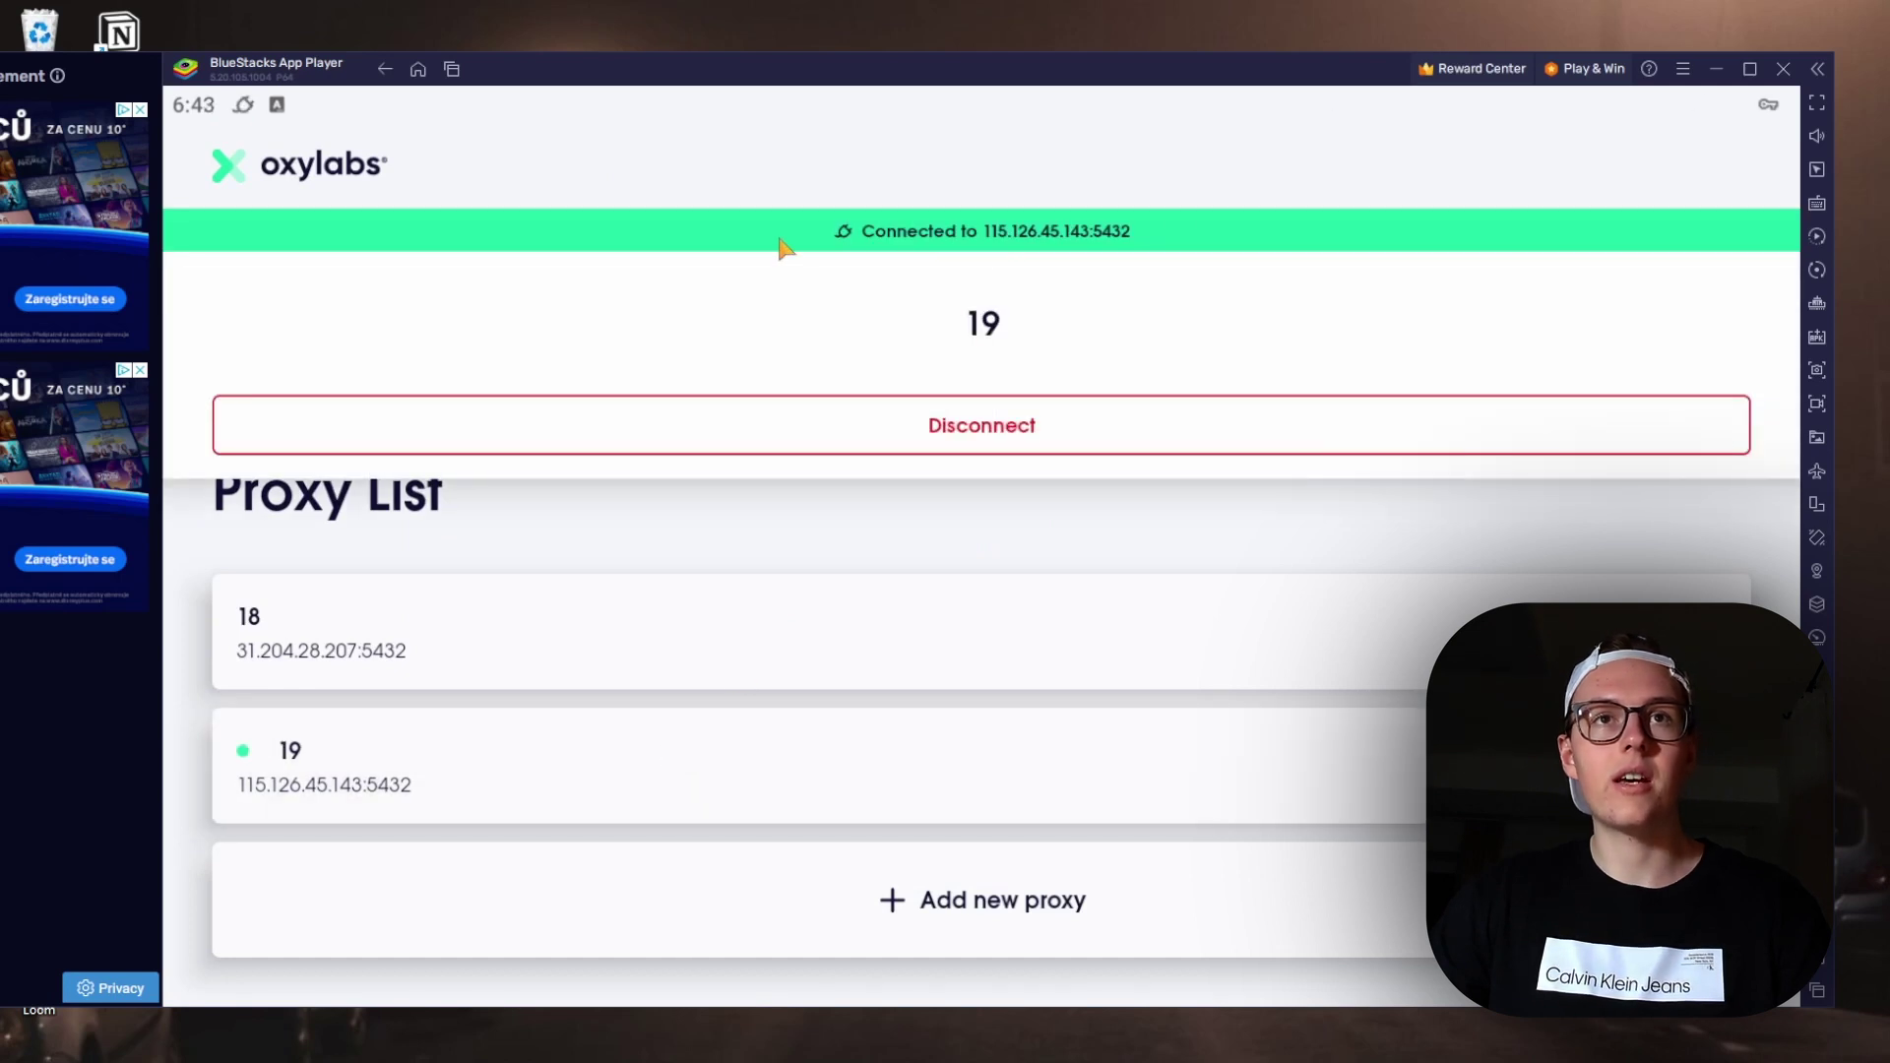
pyautogui.click(417, 68)
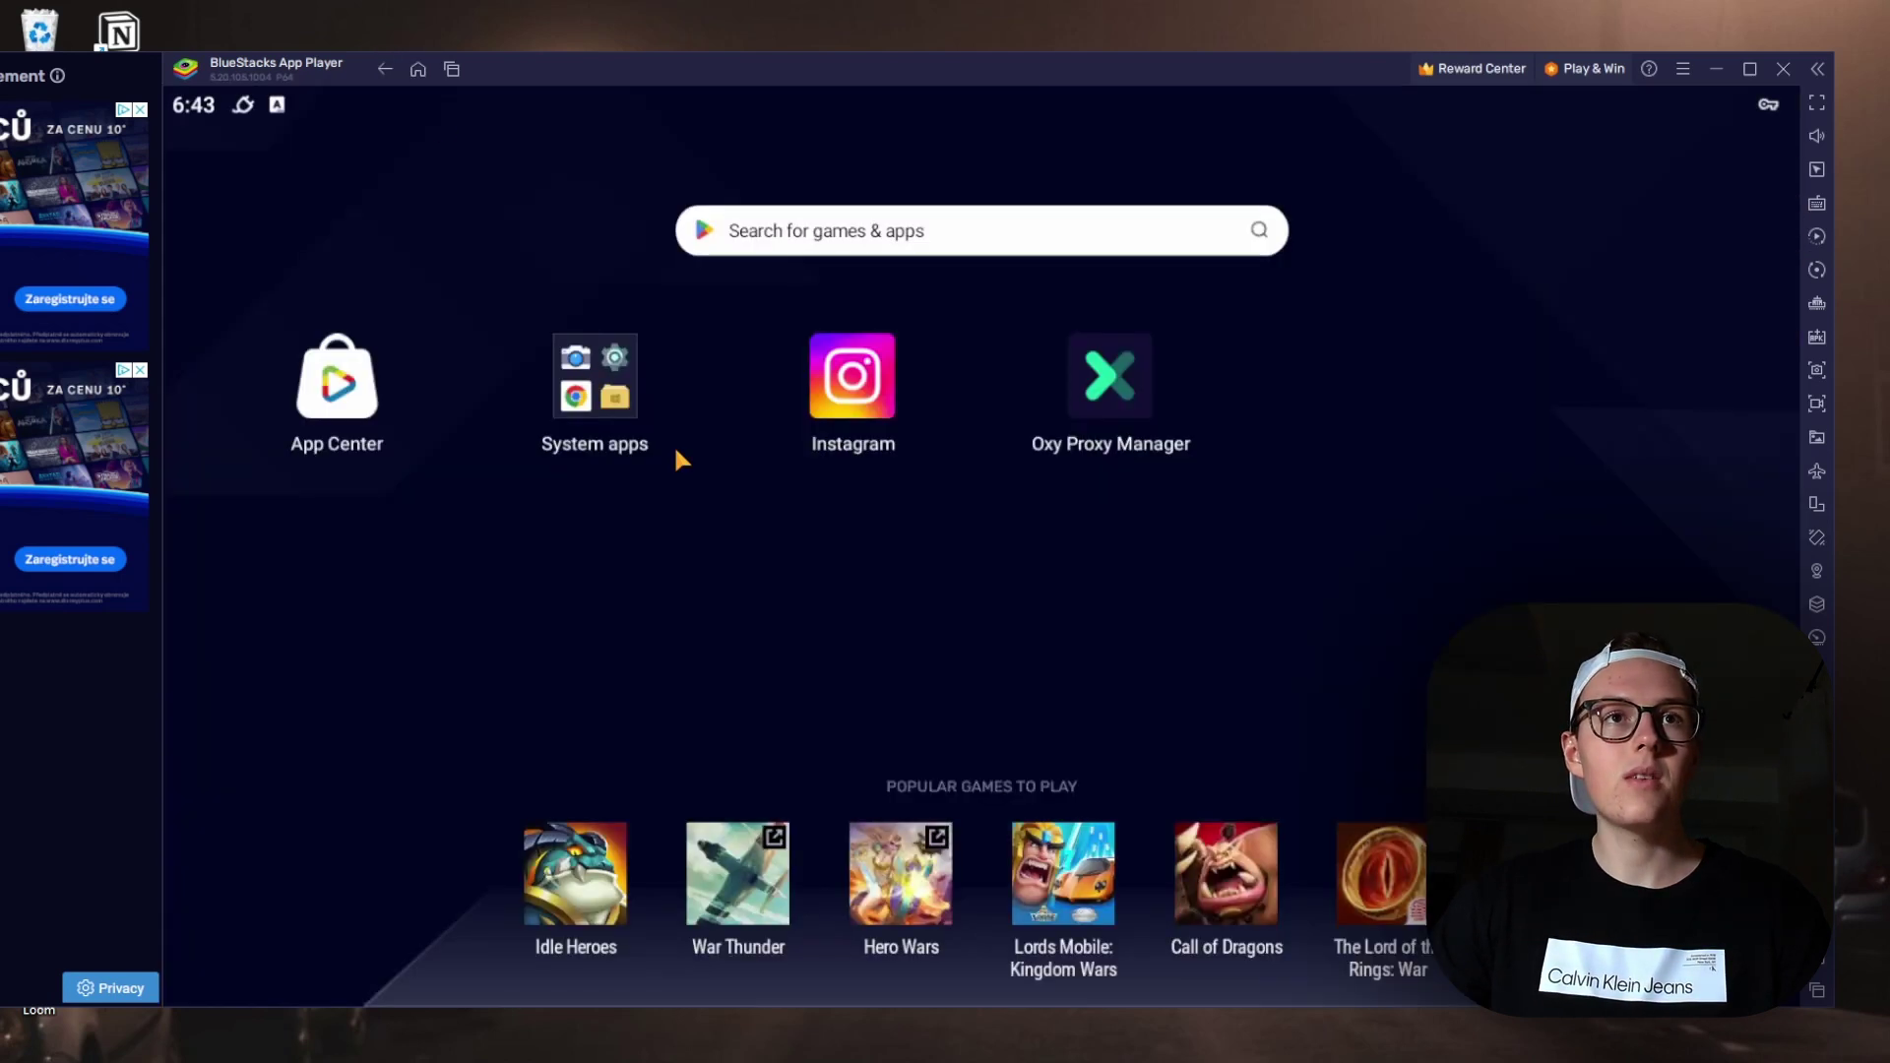
pyautogui.click(808, 379)
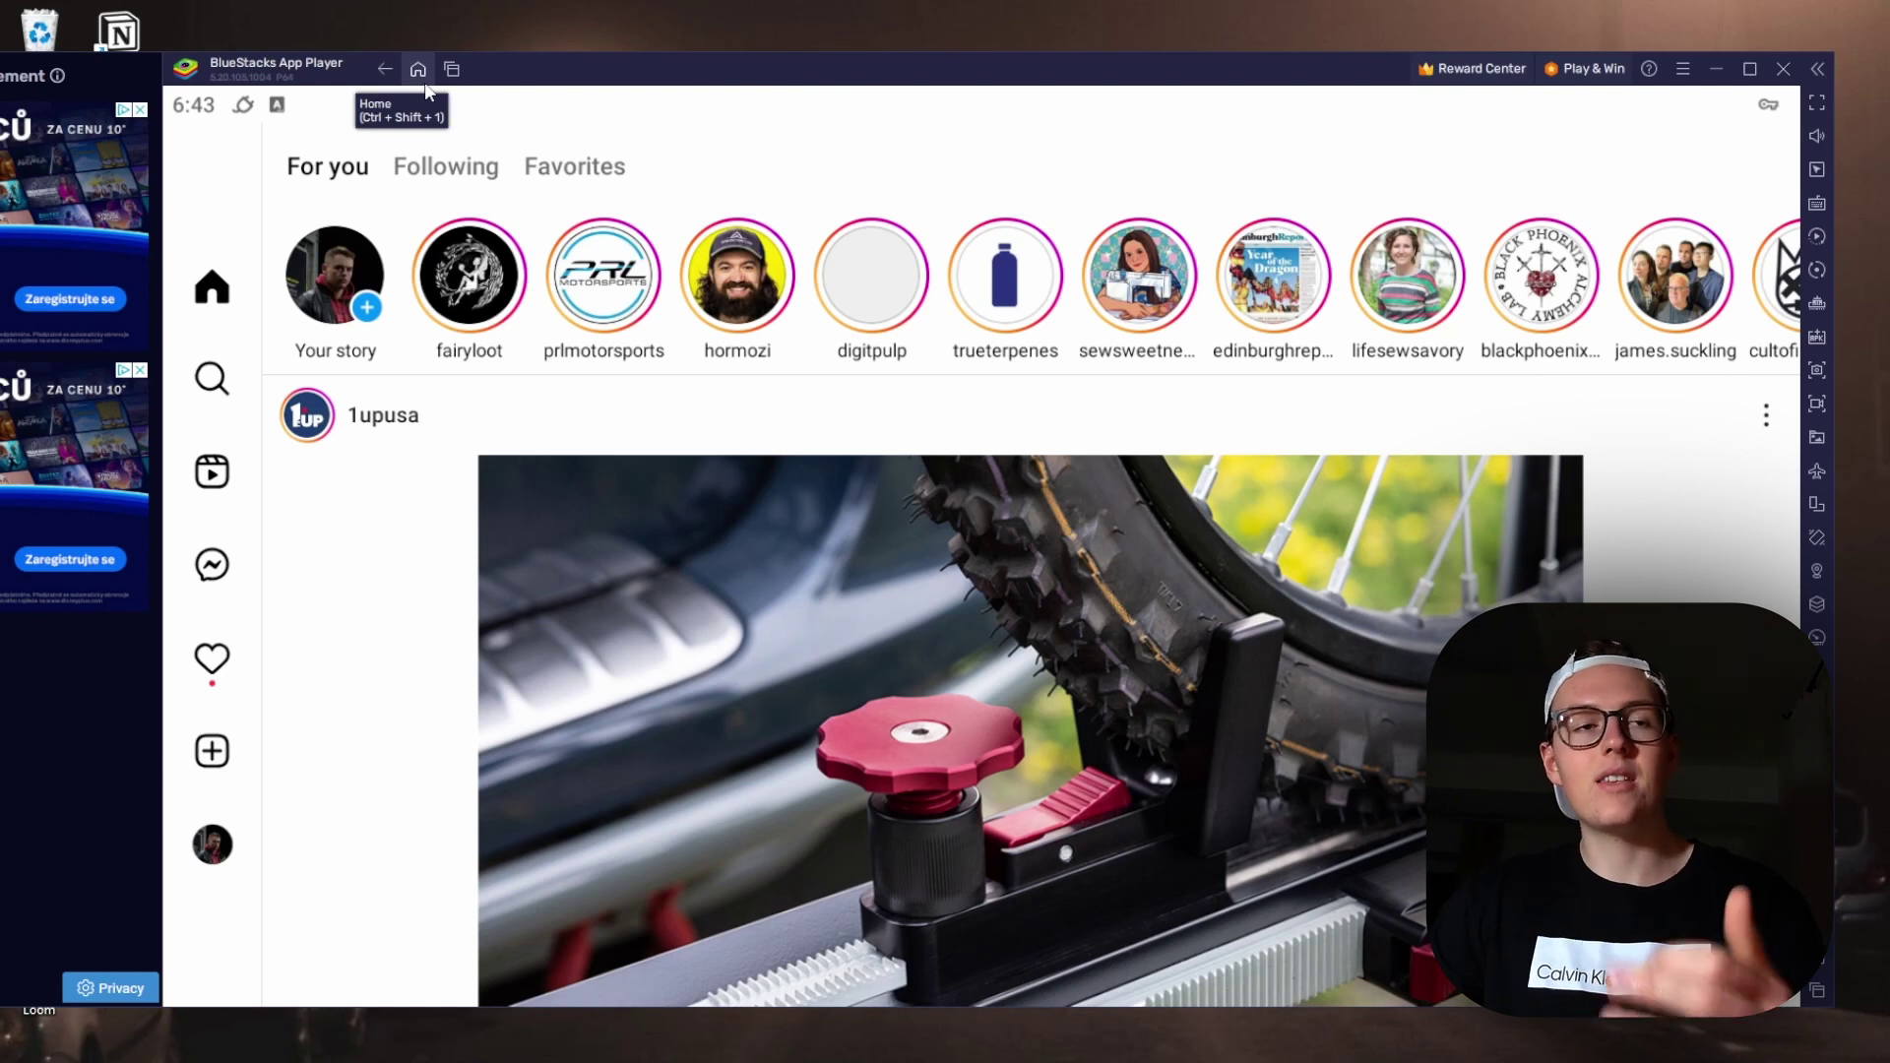
# Open the Instagram account's profile for editing and decline creating an avatar.
pyautogui.click(206, 848)
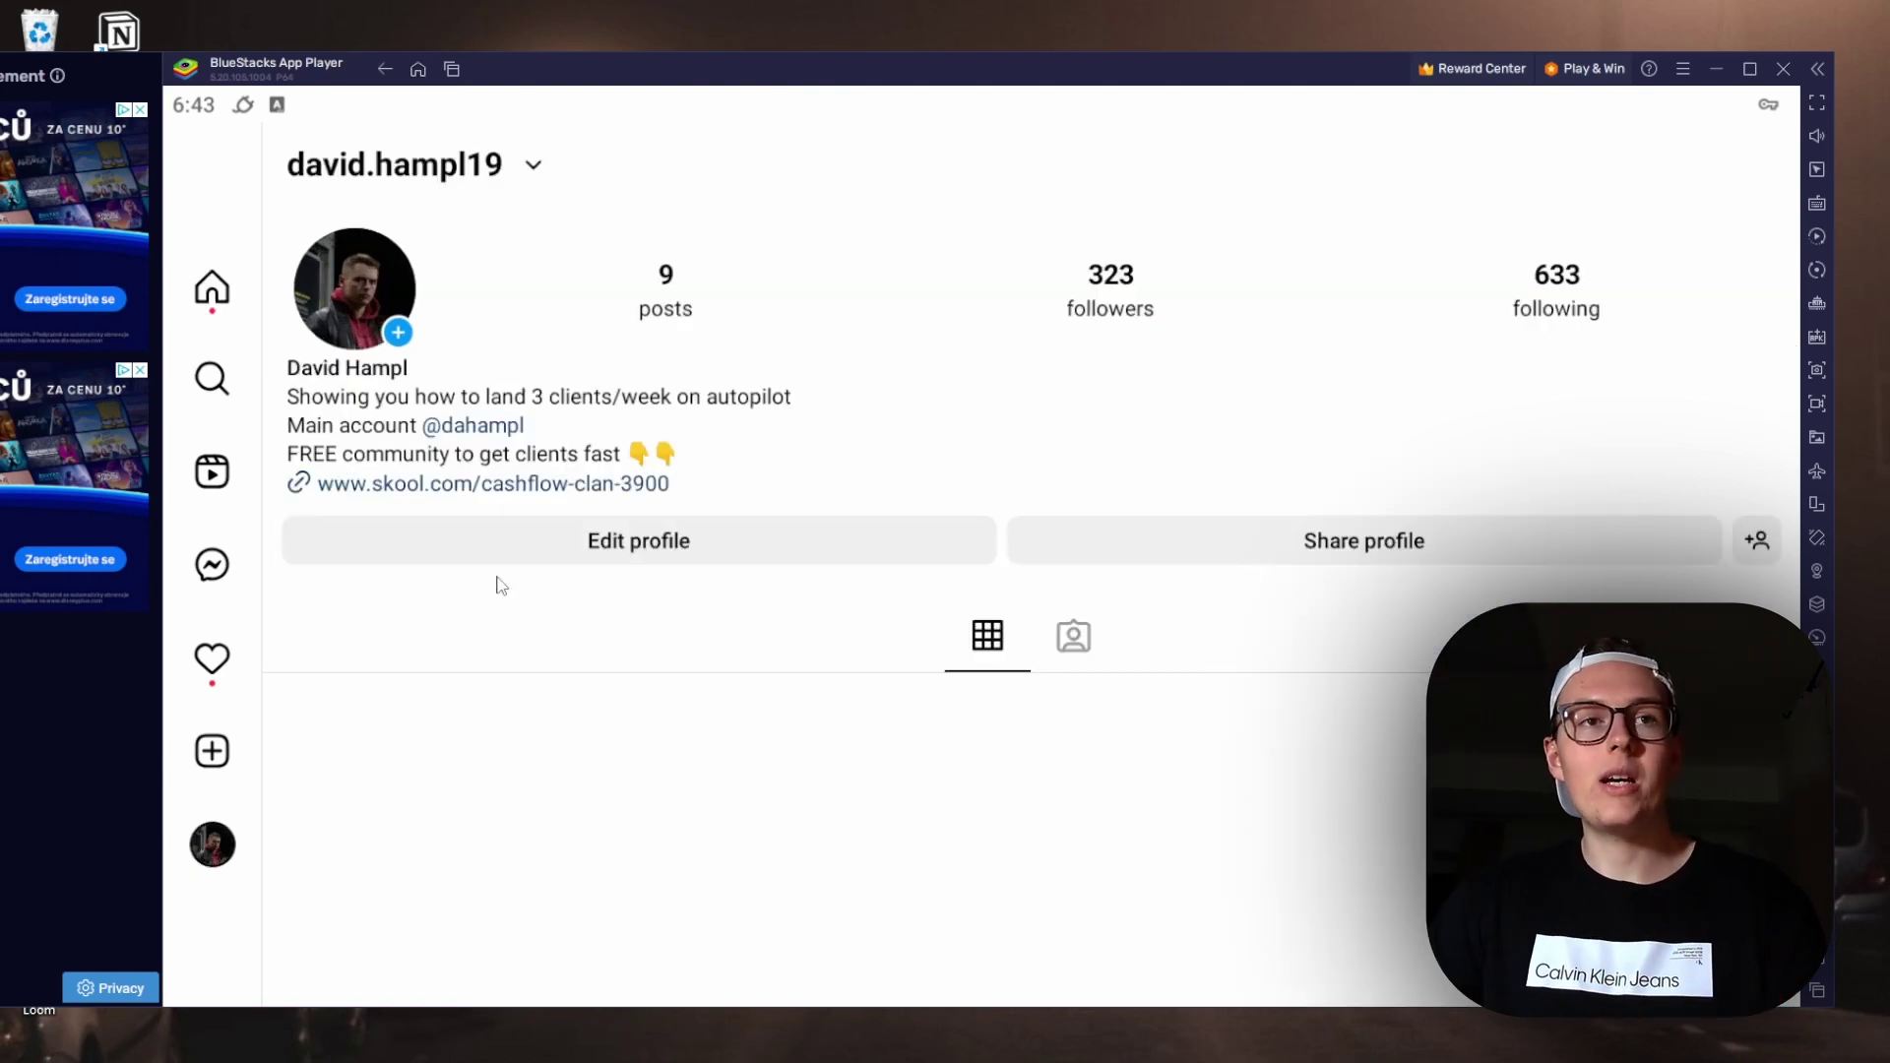
pyautogui.click(737, 556)
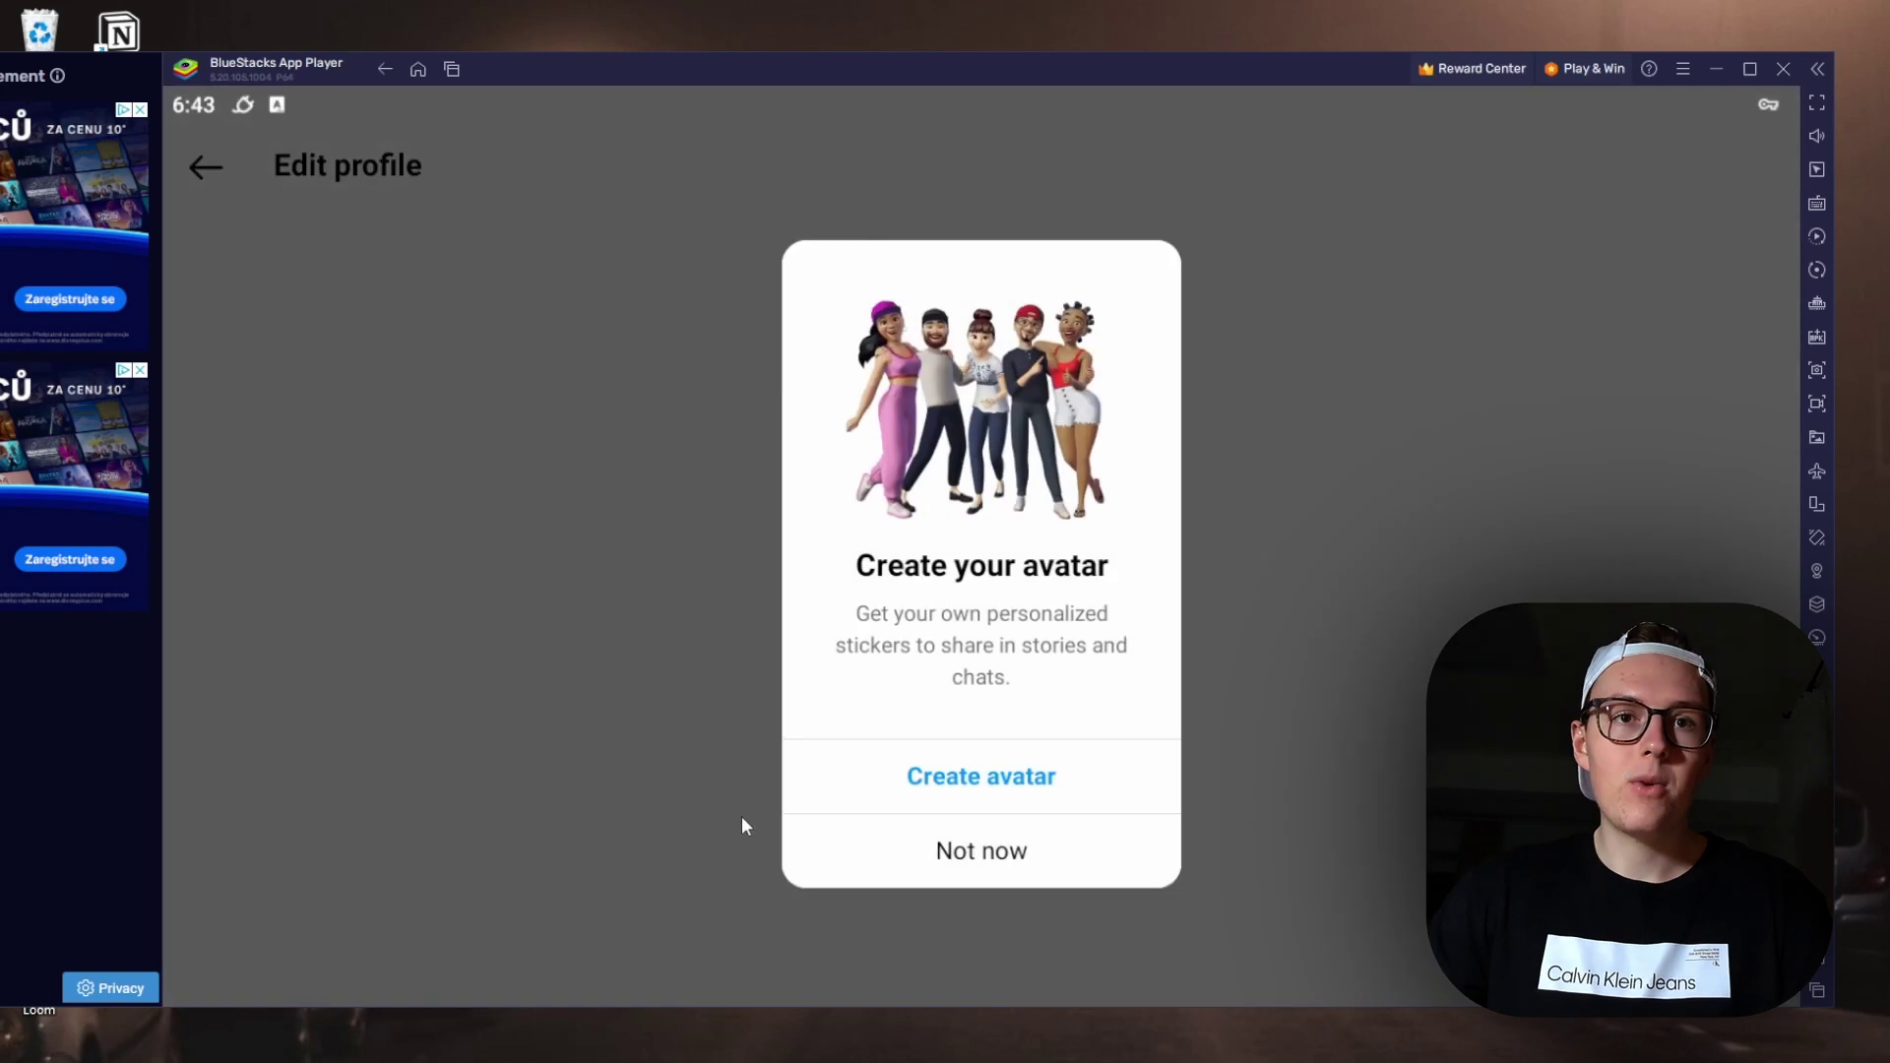
pyautogui.click(890, 855)
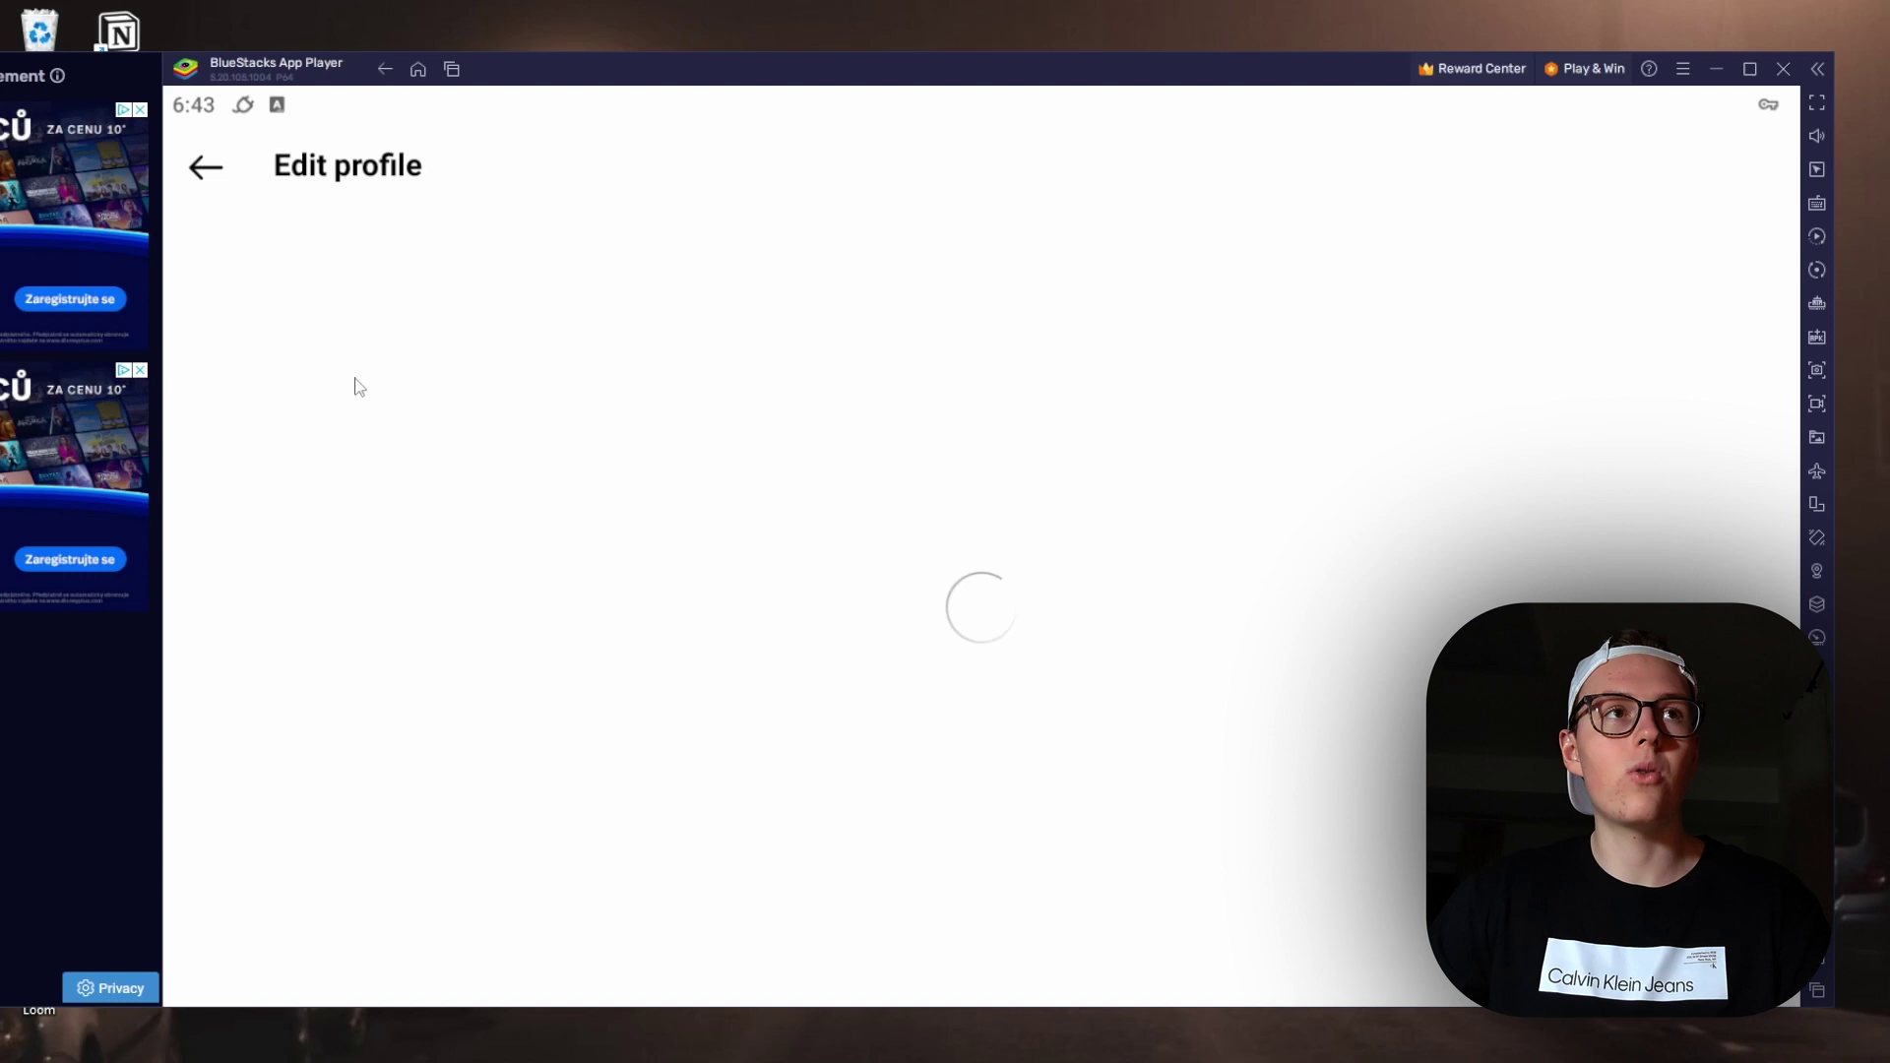
# Open the profile's bio for editing, select its entire text and copy it.
pyautogui.scroll(-3, 492, 605)
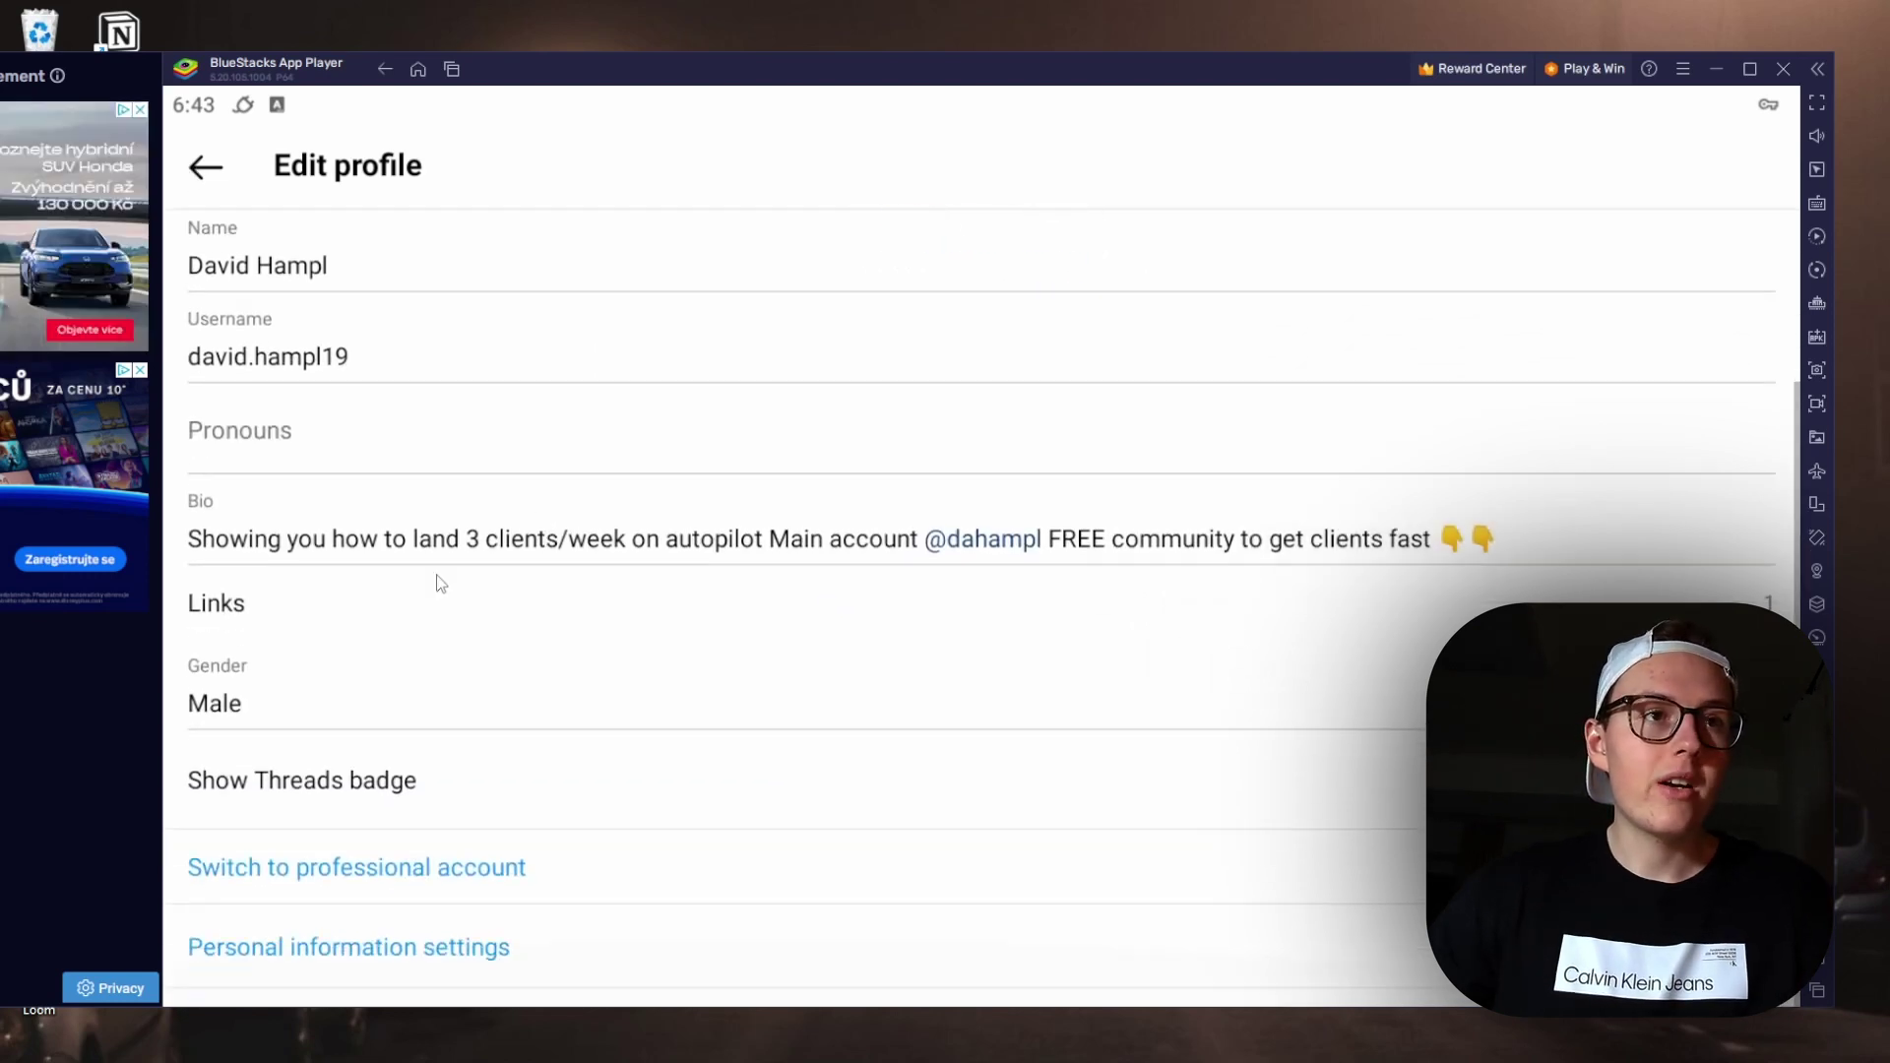
pyautogui.click(1493, 541)
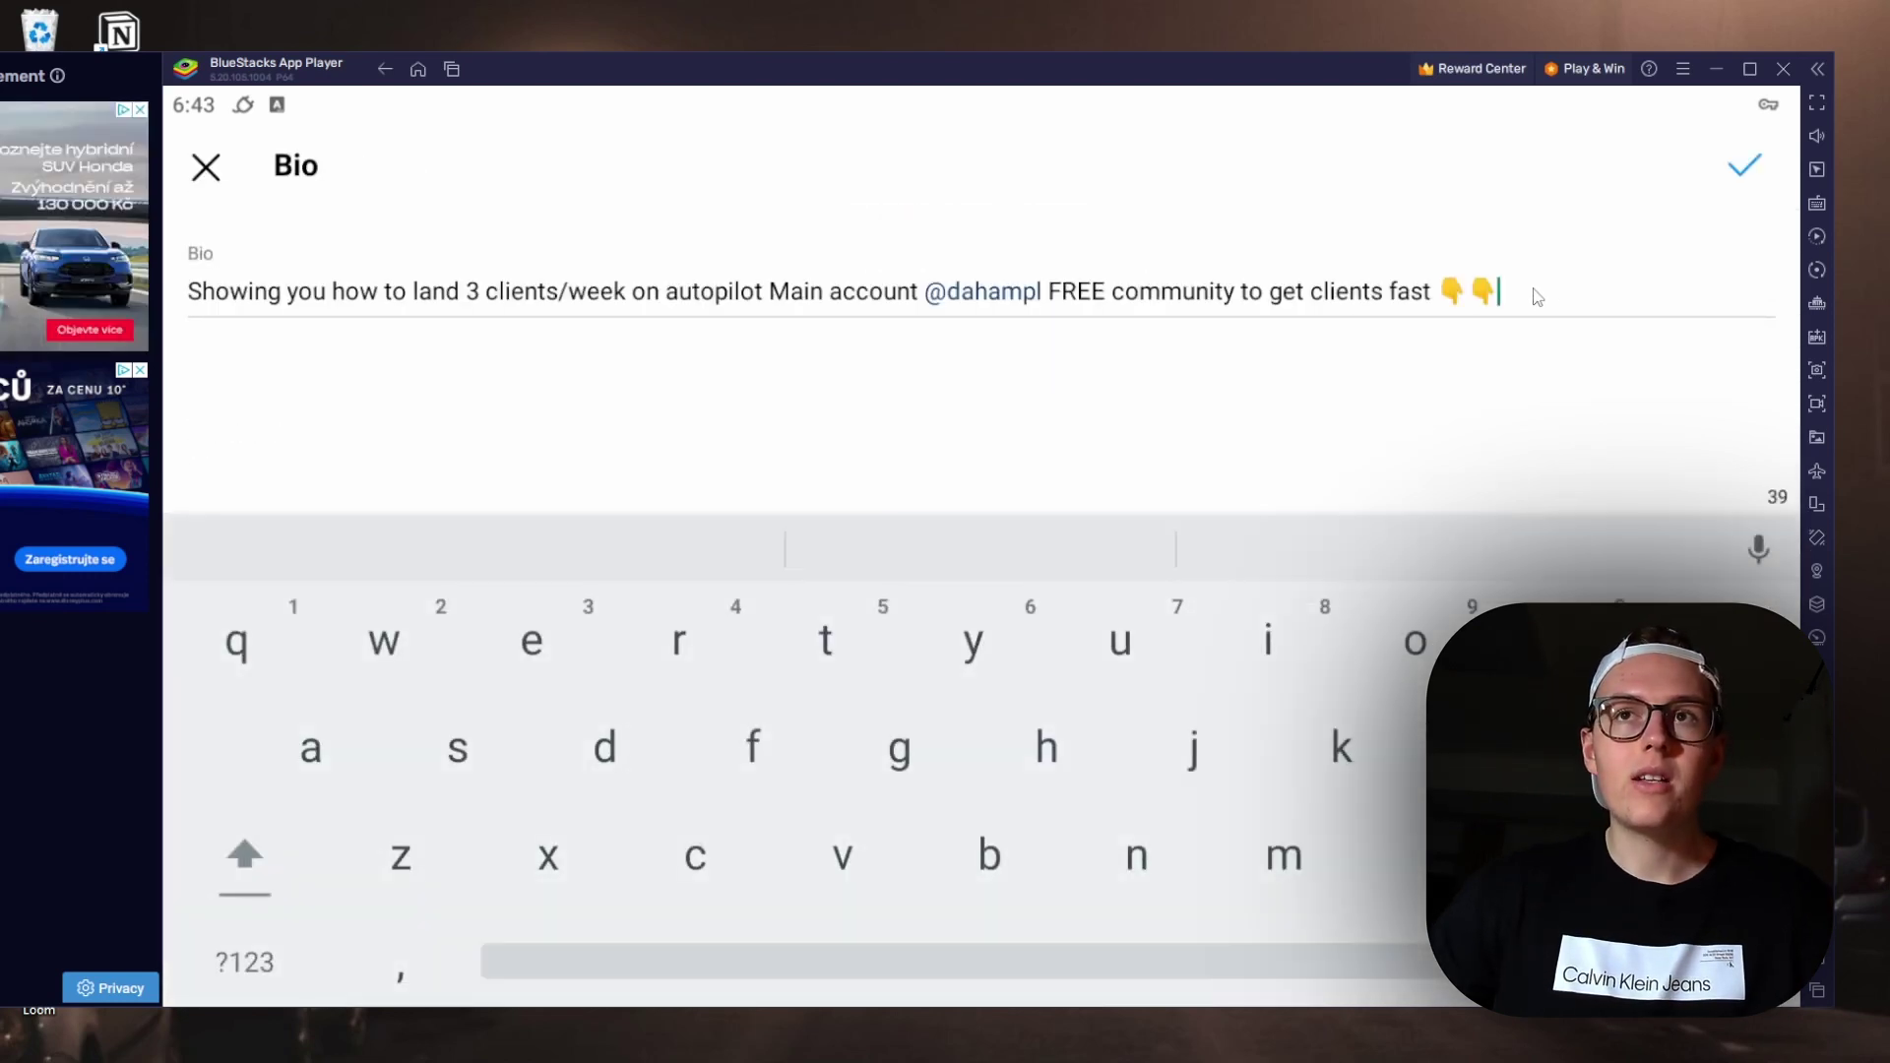
pyautogui.click(1292, 296)
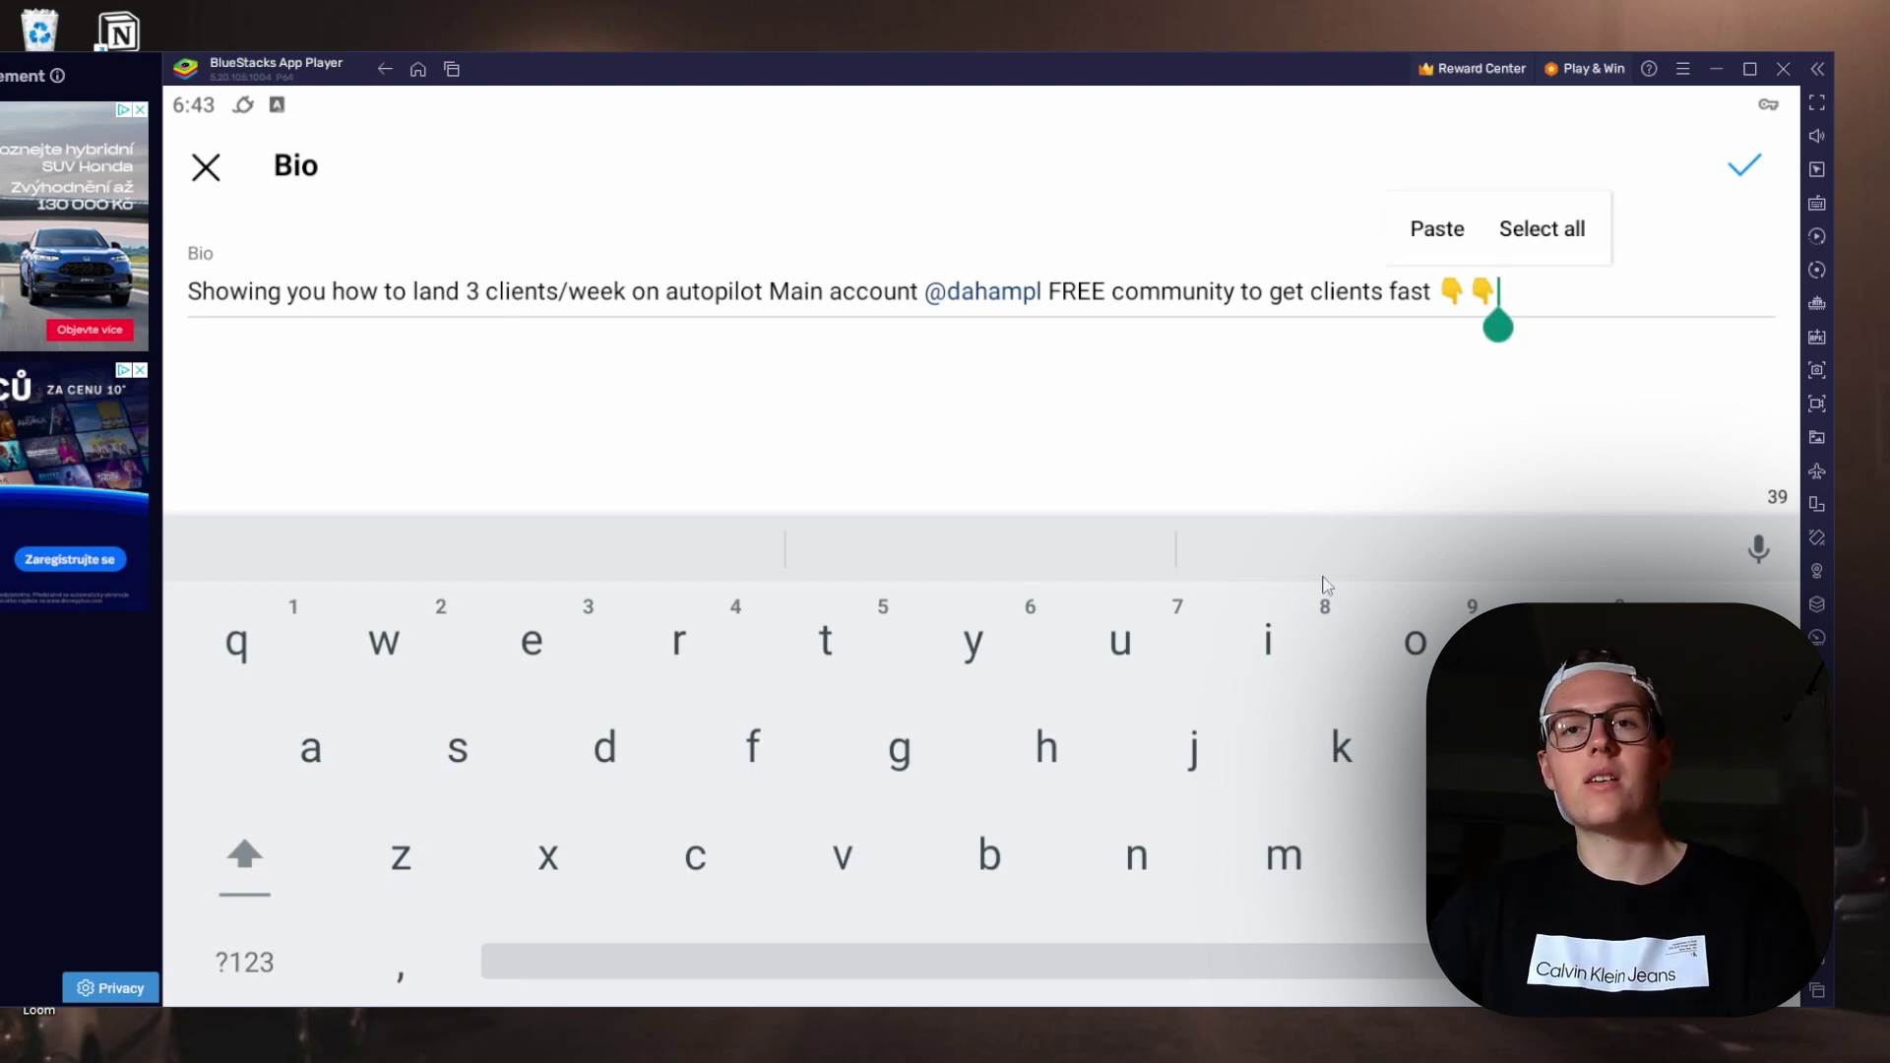
pyautogui.doubleClick(1280, 294)
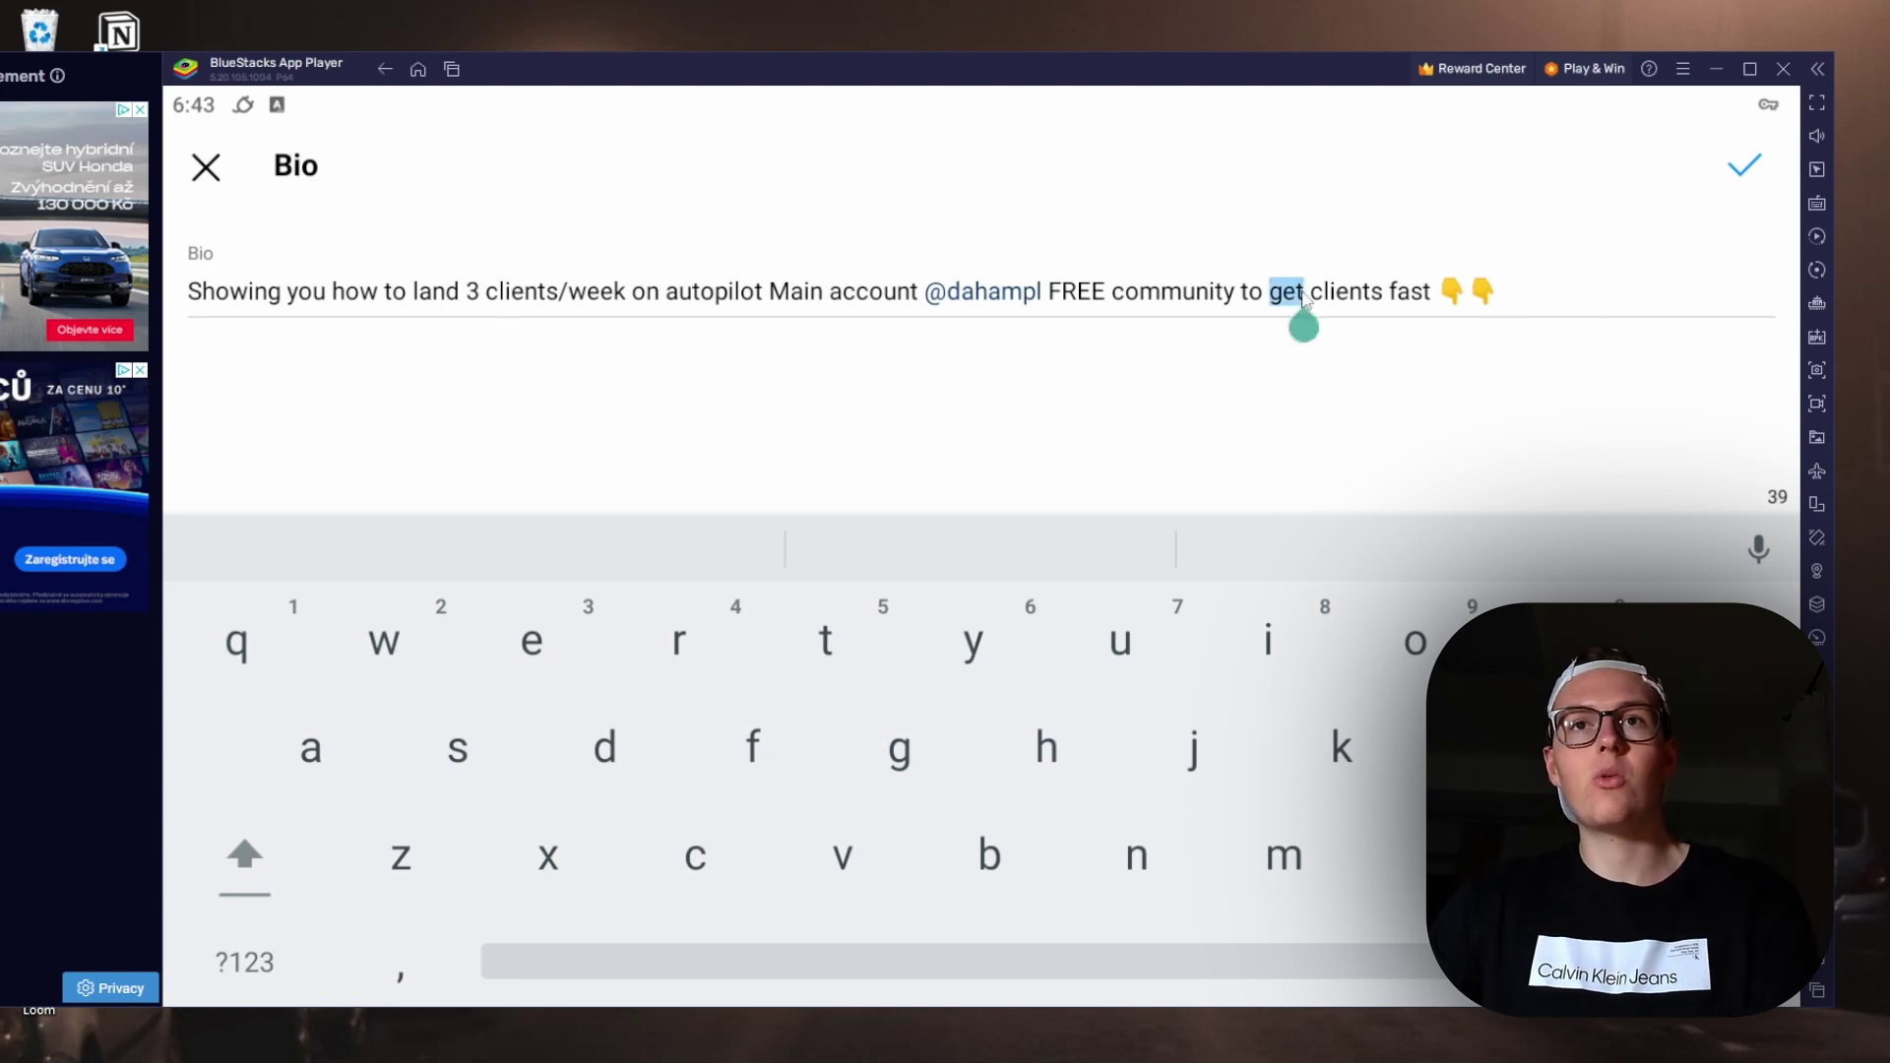
pyautogui.click(1480, 278)
pyautogui.doubleClick(1485, 293)
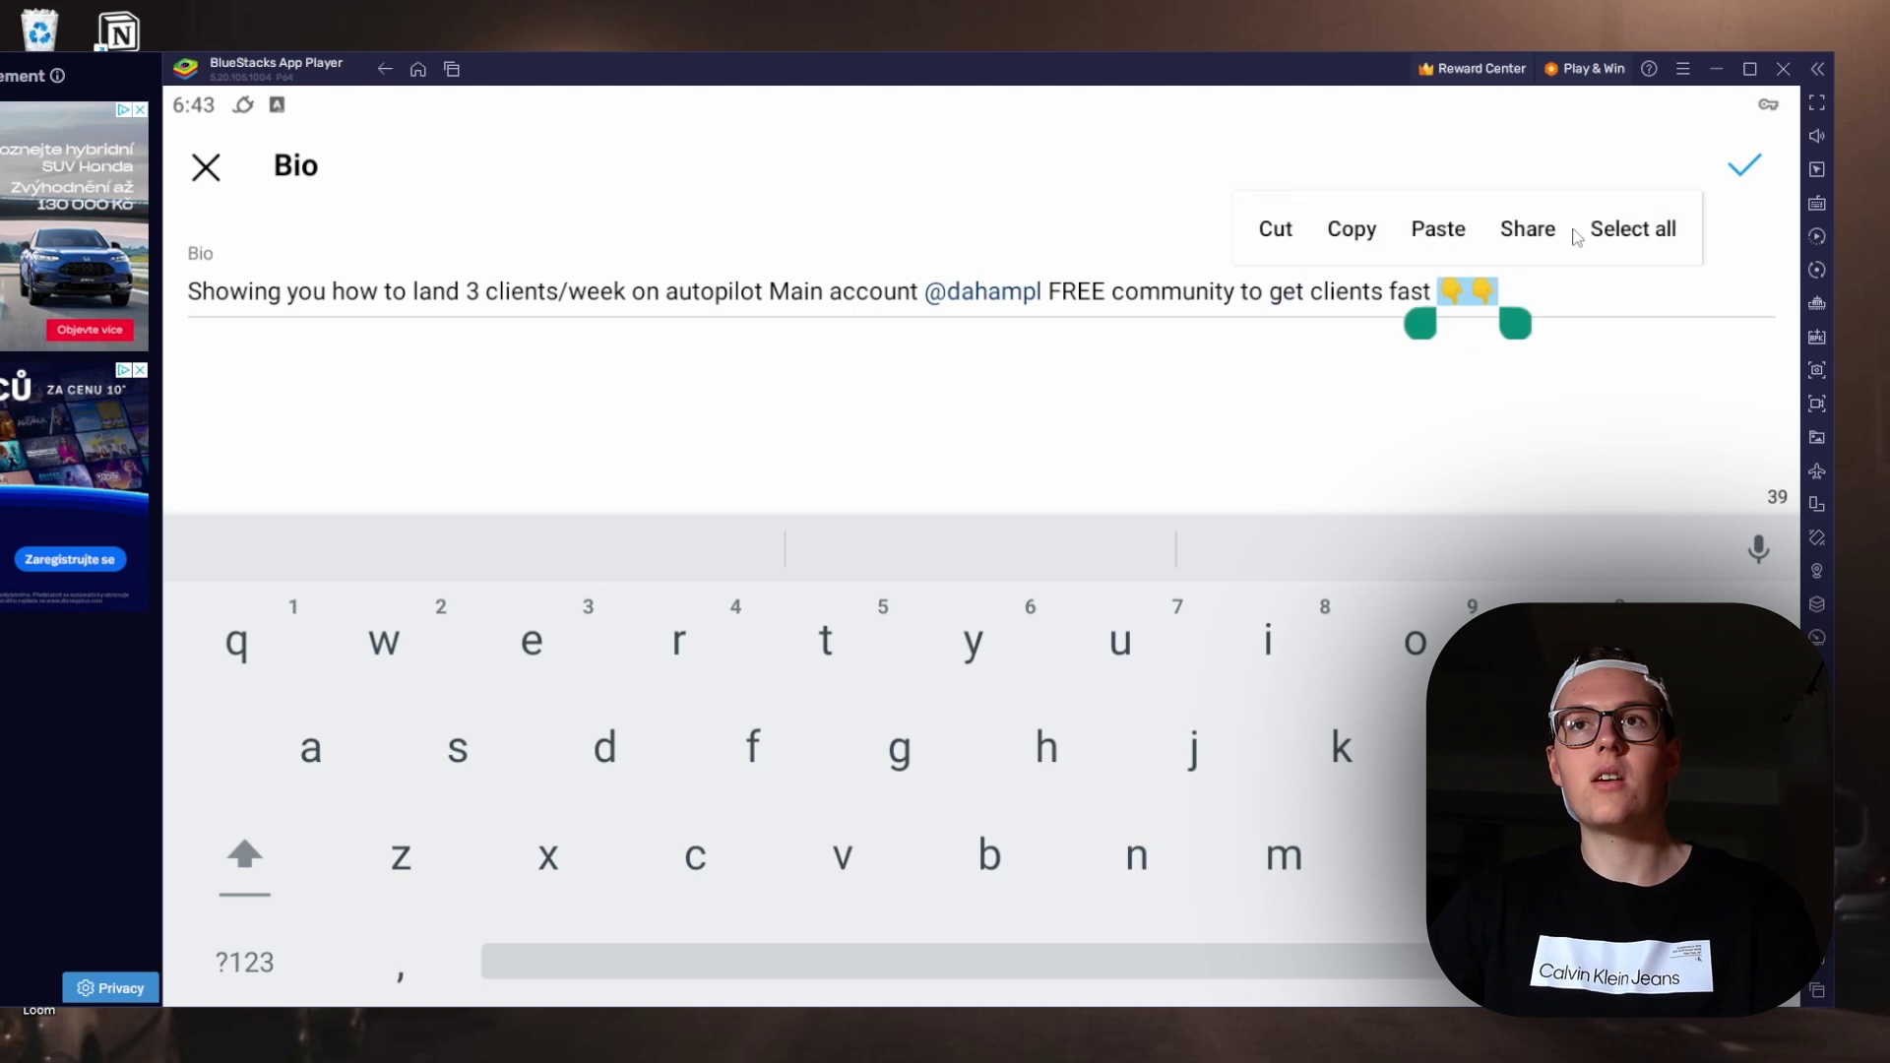
pyautogui.click(1632, 230)
pyautogui.hotkey('ctrl', 'c')
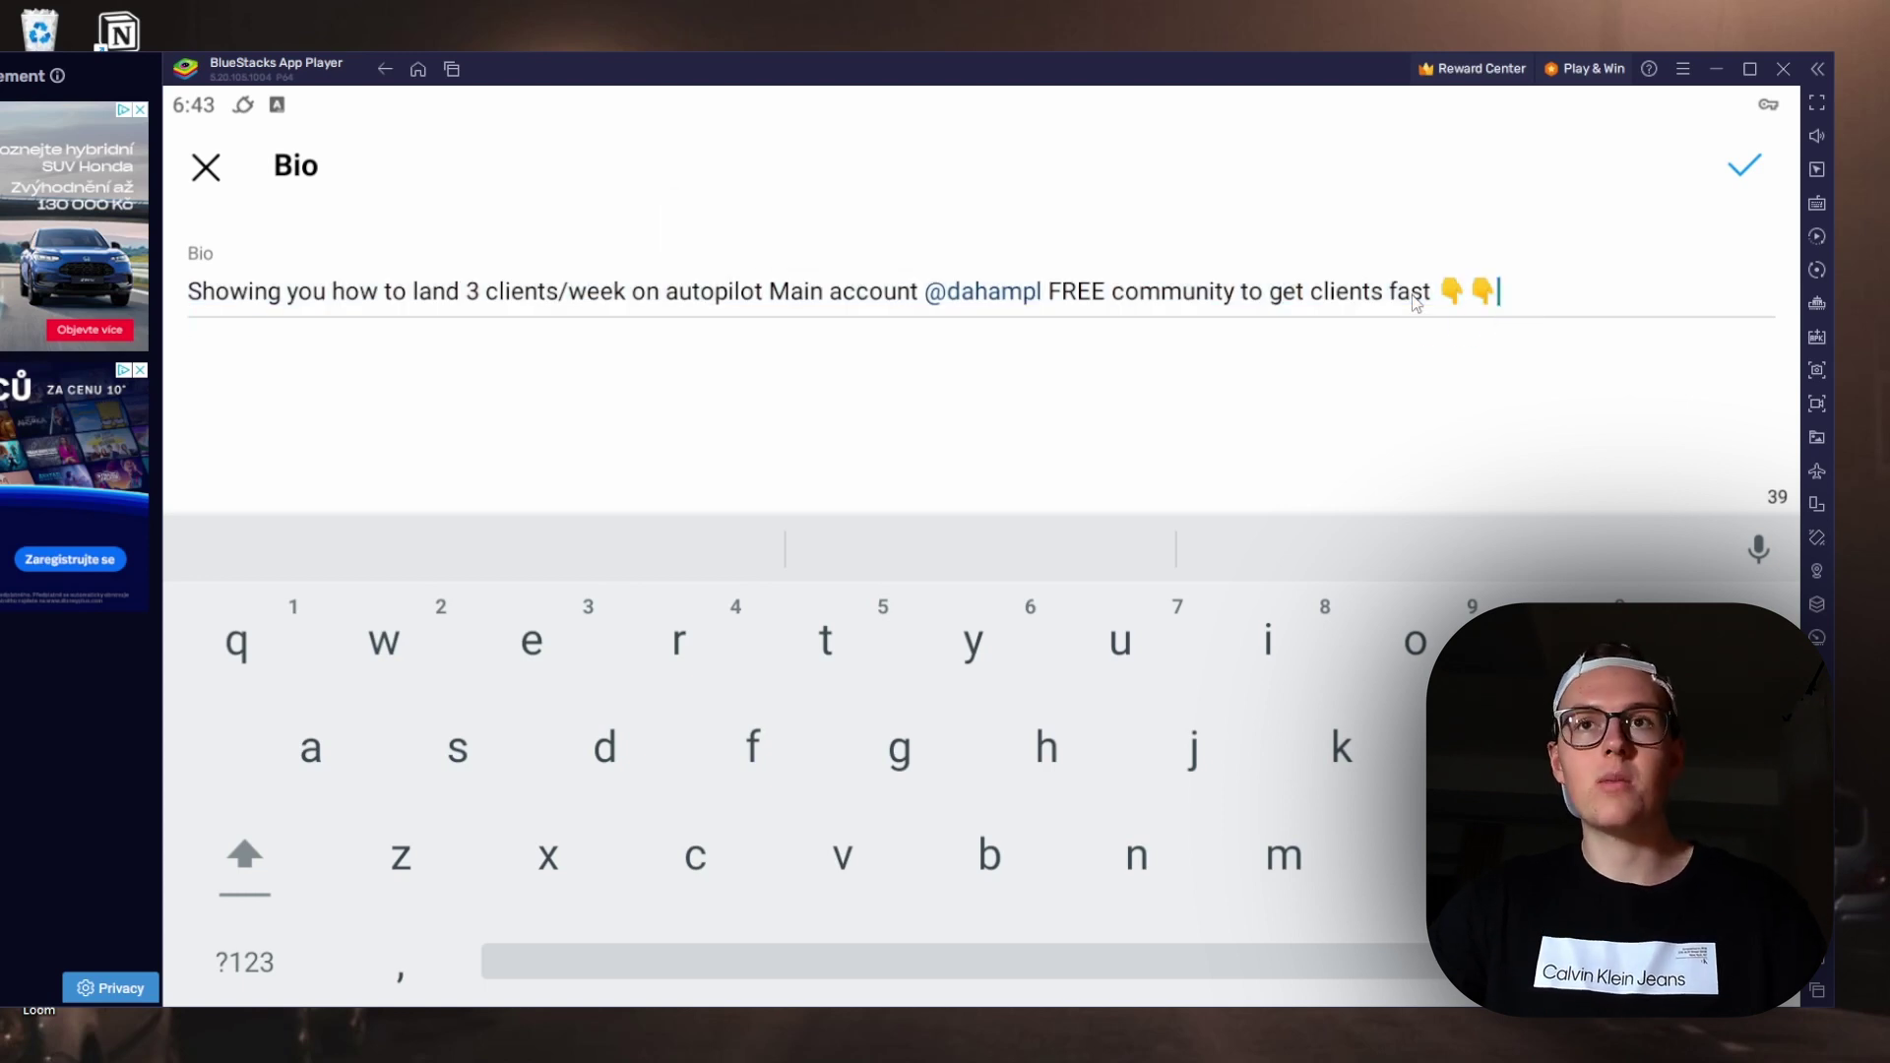
# Delete the end of the bio so it reads "Showing you how to land 3 clients/week" and save it.
pyautogui.press('BackSpace')
pyautogui.press('BackSpace')
pyautogui.press('BackSpace')
pyautogui.press('BackSpace')
pyautogui.press('BackSpace')
pyautogui.press('BackSpace')
pyautogui.press('BackSpace')
pyautogui.press('BackSpace')
pyautogui.press('BackSpace')
pyautogui.press('BackSpace')
pyautogui.press('BackSpace')
pyautogui.press('BackSpace')
pyautogui.press('BackSpace')
pyautogui.press('BackSpace')
pyautogui.press('BackSpace')
pyautogui.press('BackSpace')
pyautogui.press('BackSpace')
pyautogui.press('BackSpace')
pyautogui.press('BackSpace')
pyautogui.press('BackSpace')
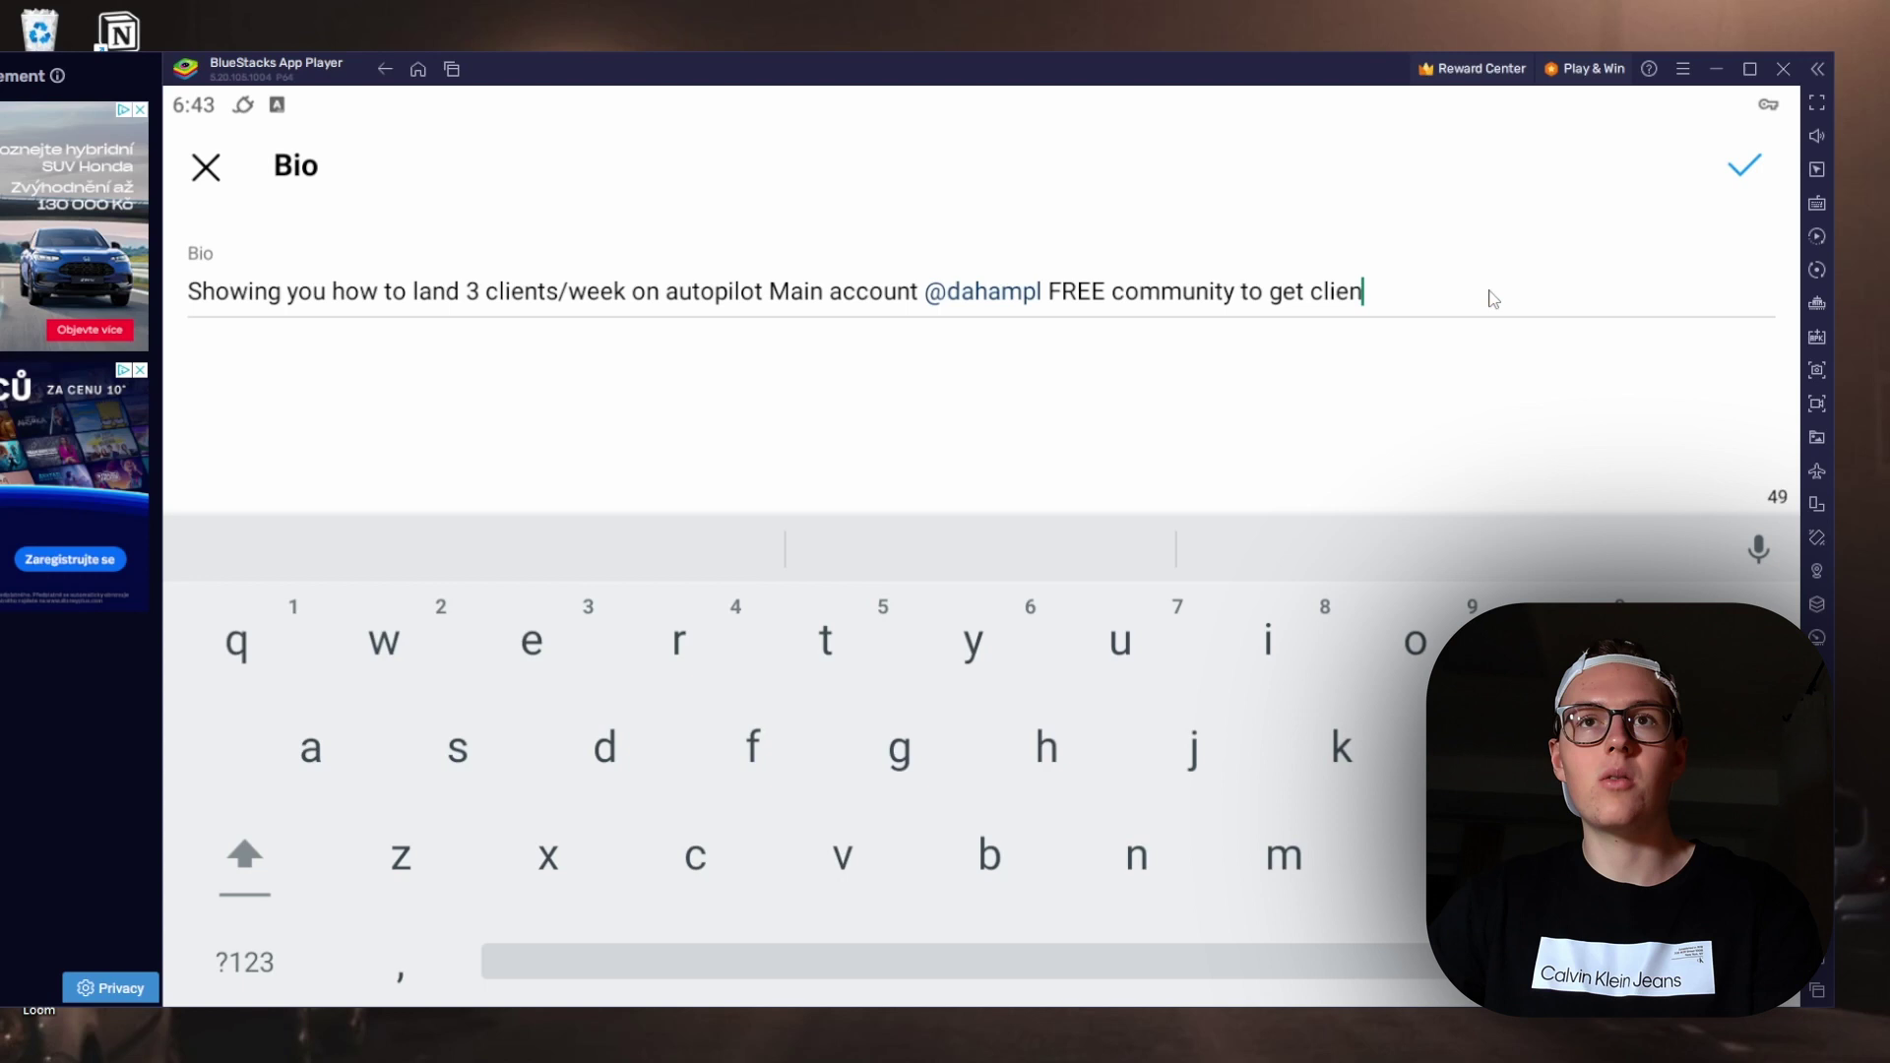
pyautogui.press('BackSpace')
pyautogui.press('BackSpace')
pyautogui.press('BackSpace')
pyautogui.press('BackSpace')
pyautogui.press('BackSpace')
pyautogui.press('BackSpace')
pyautogui.press('BackSpace')
pyautogui.press('BackSpace')
pyautogui.press('BackSpace')
pyautogui.press('BackSpace')
pyautogui.press('BackSpace')
pyautogui.press('BackSpace')
pyautogui.press('BackSpace')
pyautogui.press('BackSpace')
pyautogui.press('BackSpace')
pyautogui.press('BackSpace')
pyautogui.press('BackSpace')
pyautogui.press('BackSpace')
pyautogui.press('BackSpace')
pyautogui.press('BackSpace')
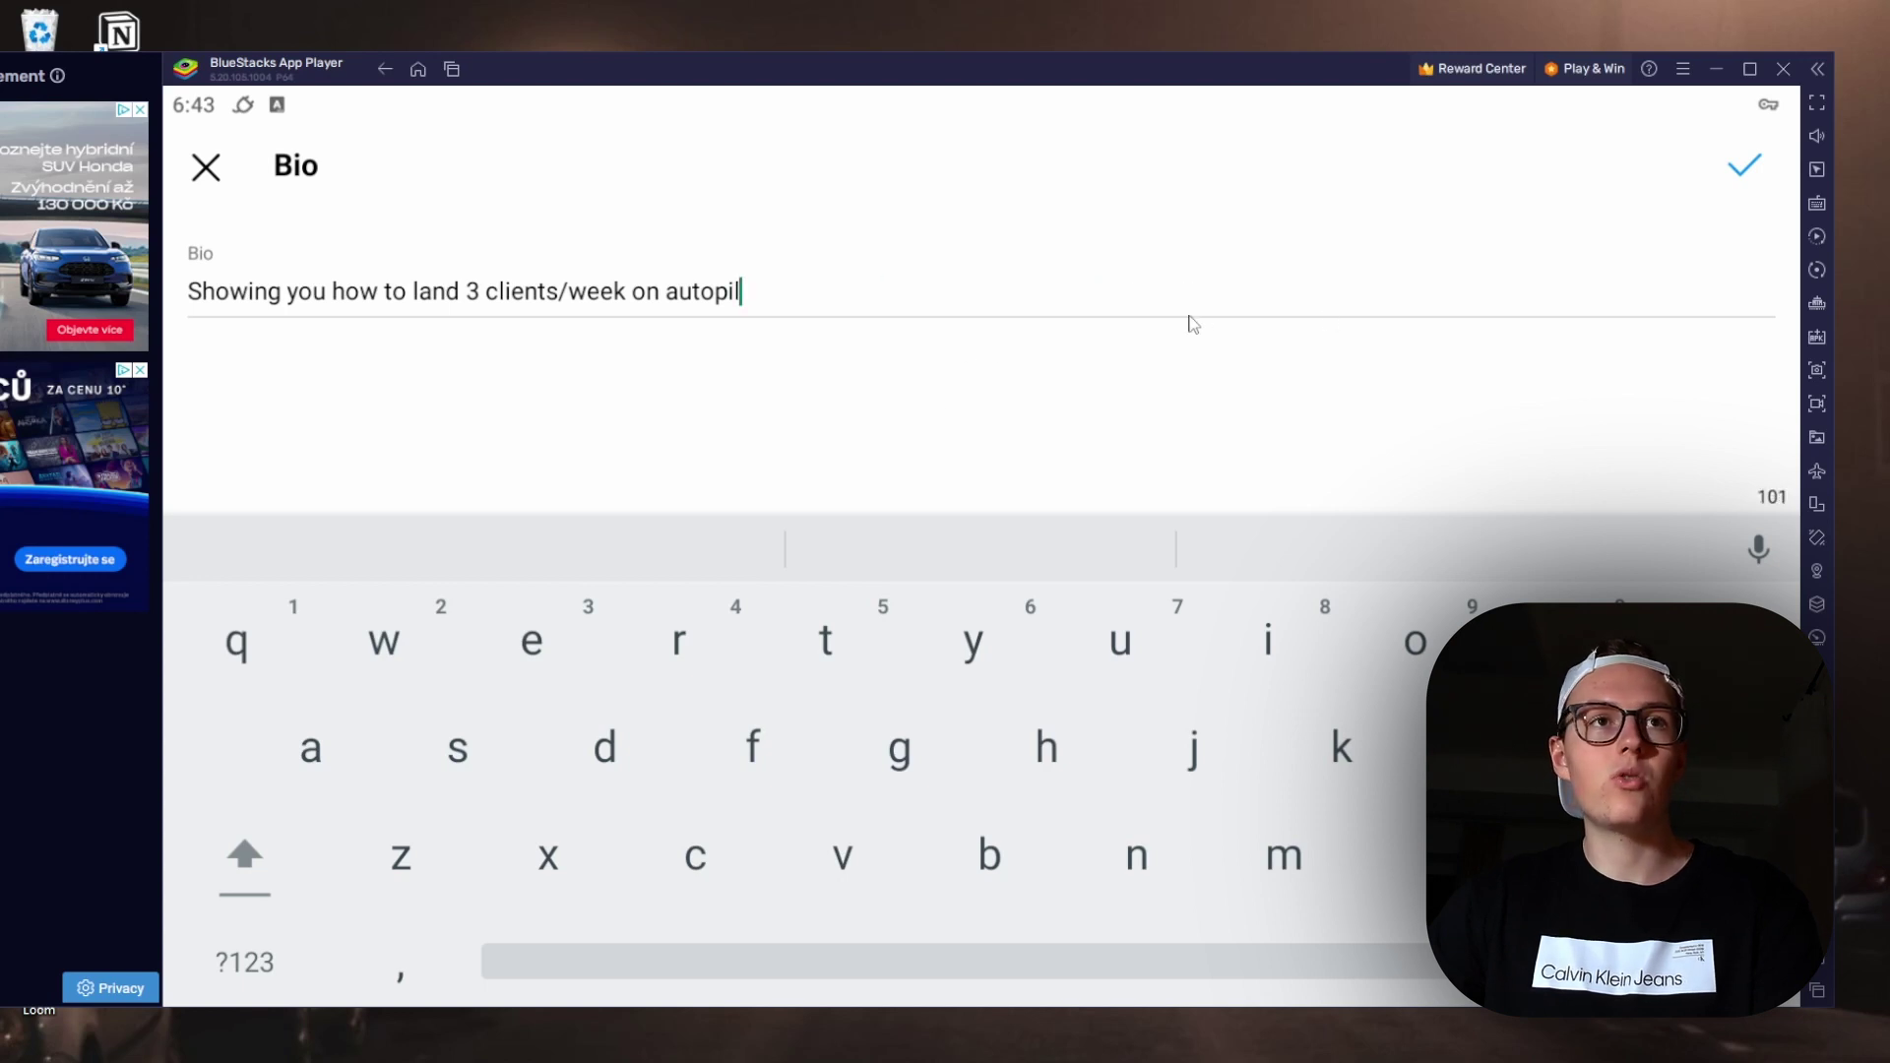
pyautogui.press('BackSpace')
pyautogui.press('BackSpace')
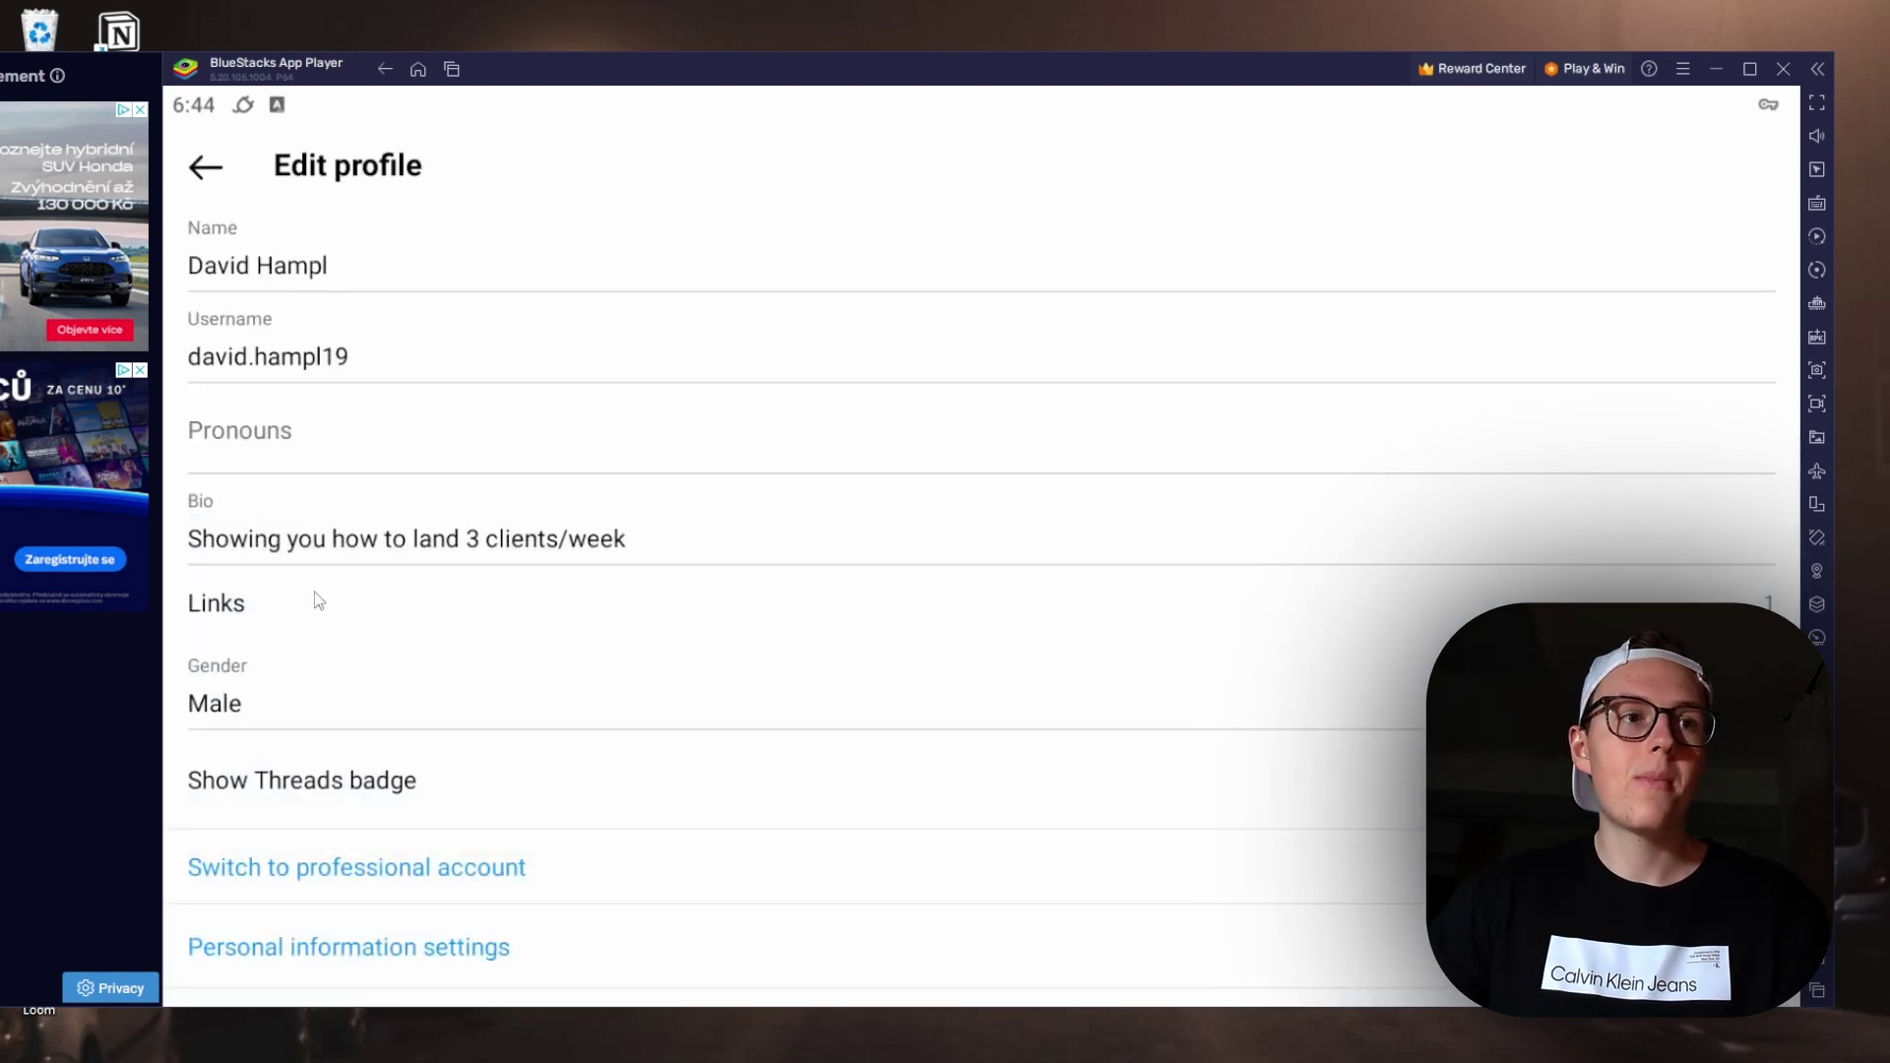
# Examine the URL and title fields for adding an external link to the profile, and return to the profile without adding one.
pyautogui.click(238, 616)
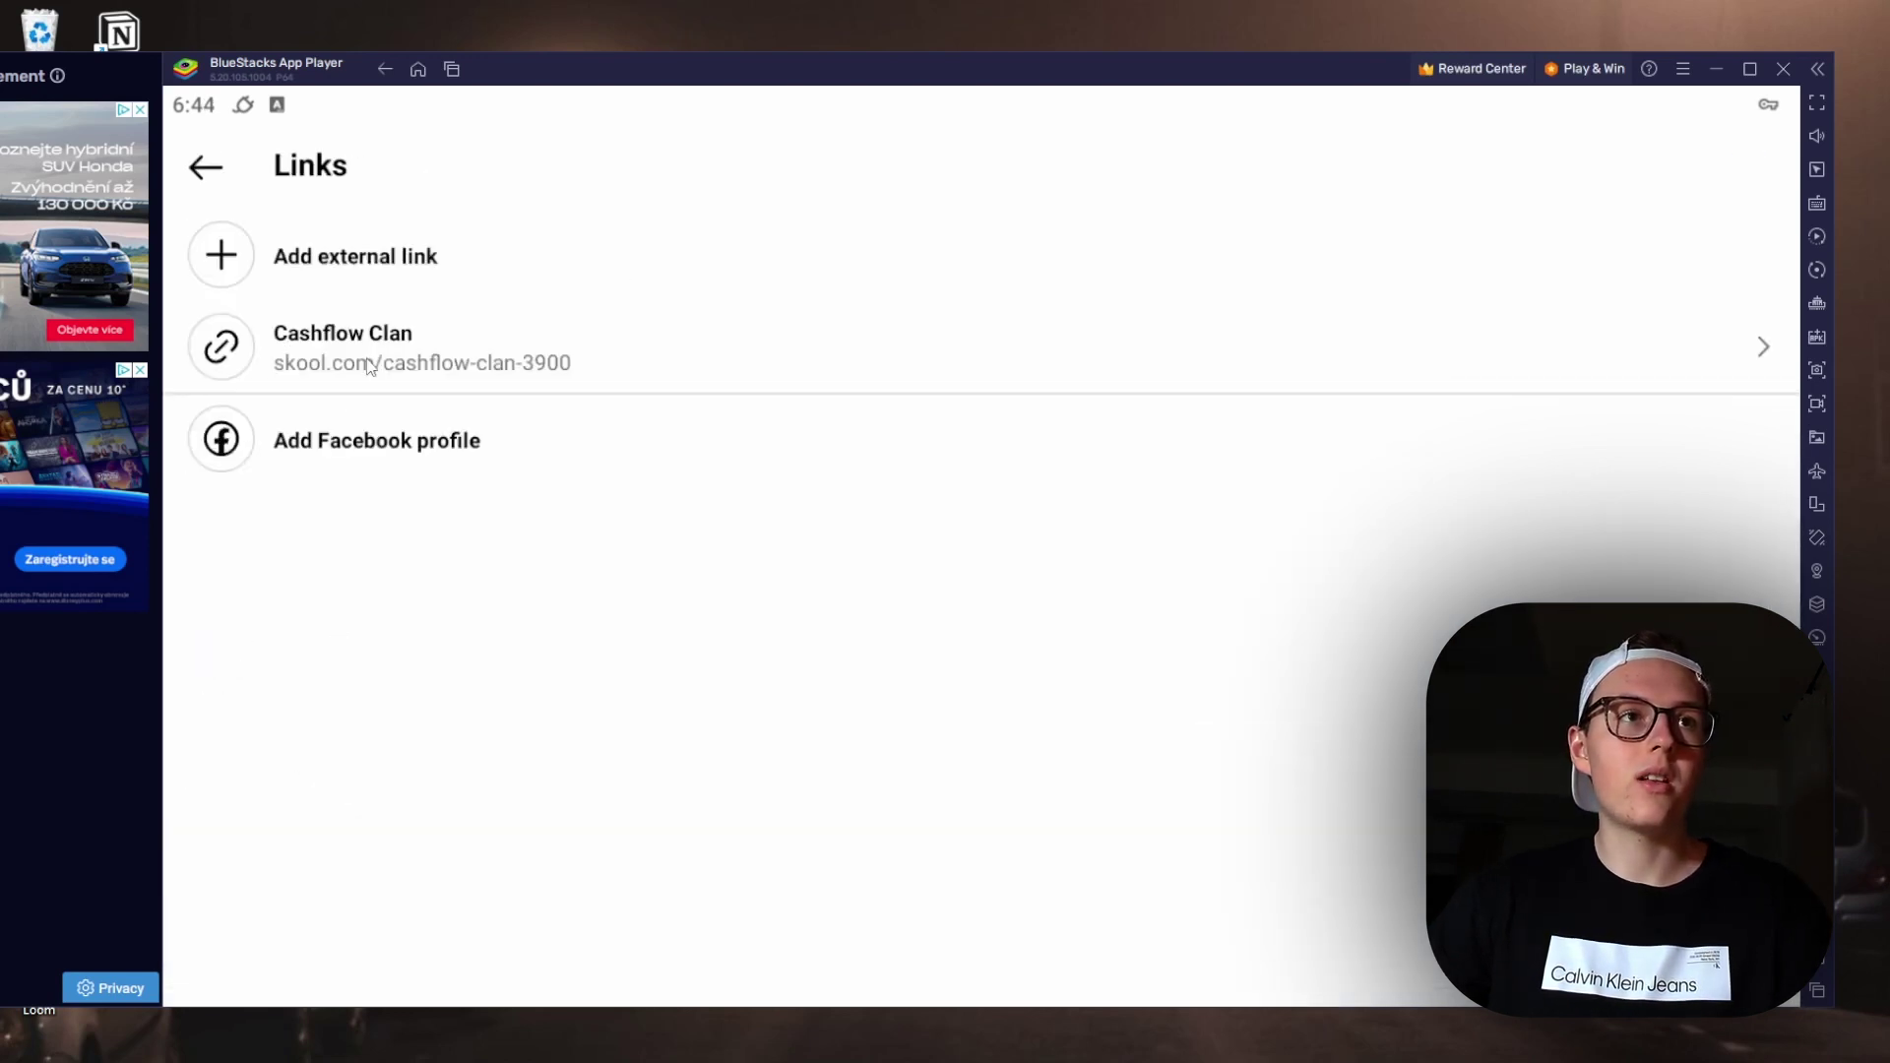
pyautogui.click(391, 261)
pyautogui.click(299, 278)
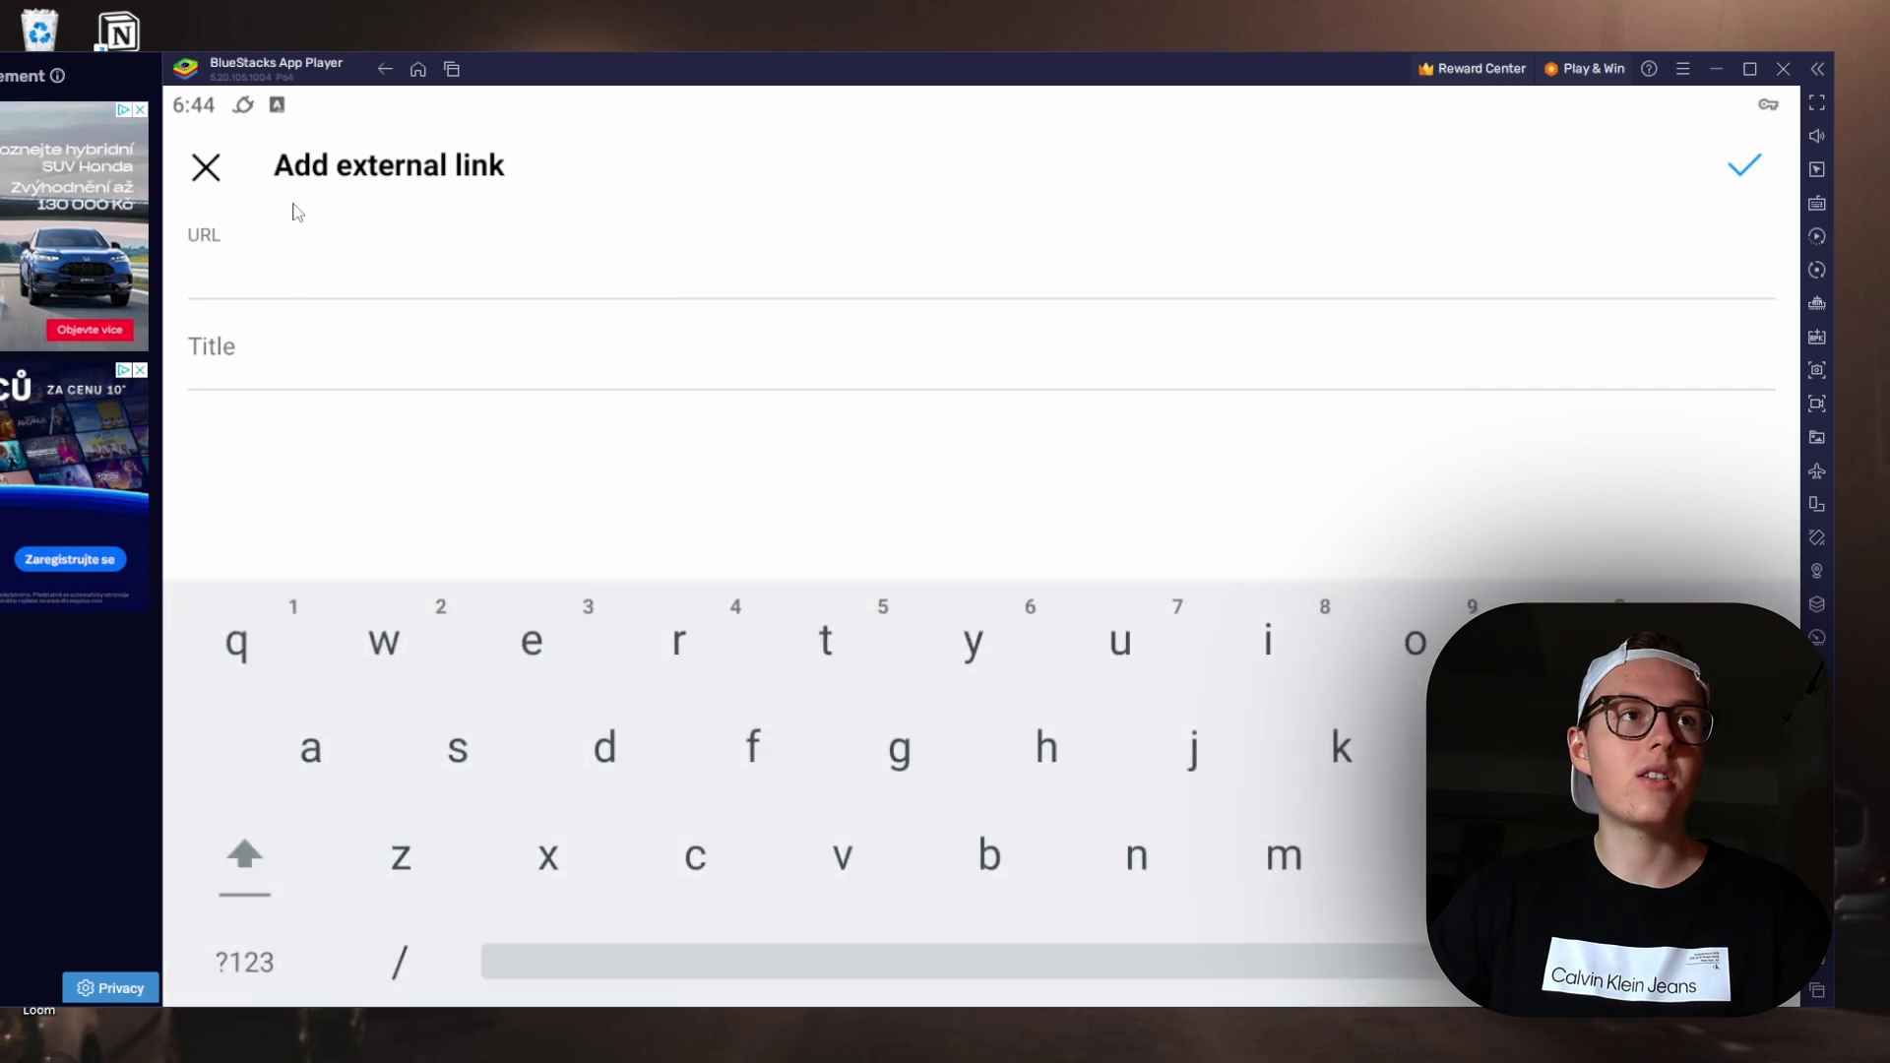
pyautogui.click(322, 385)
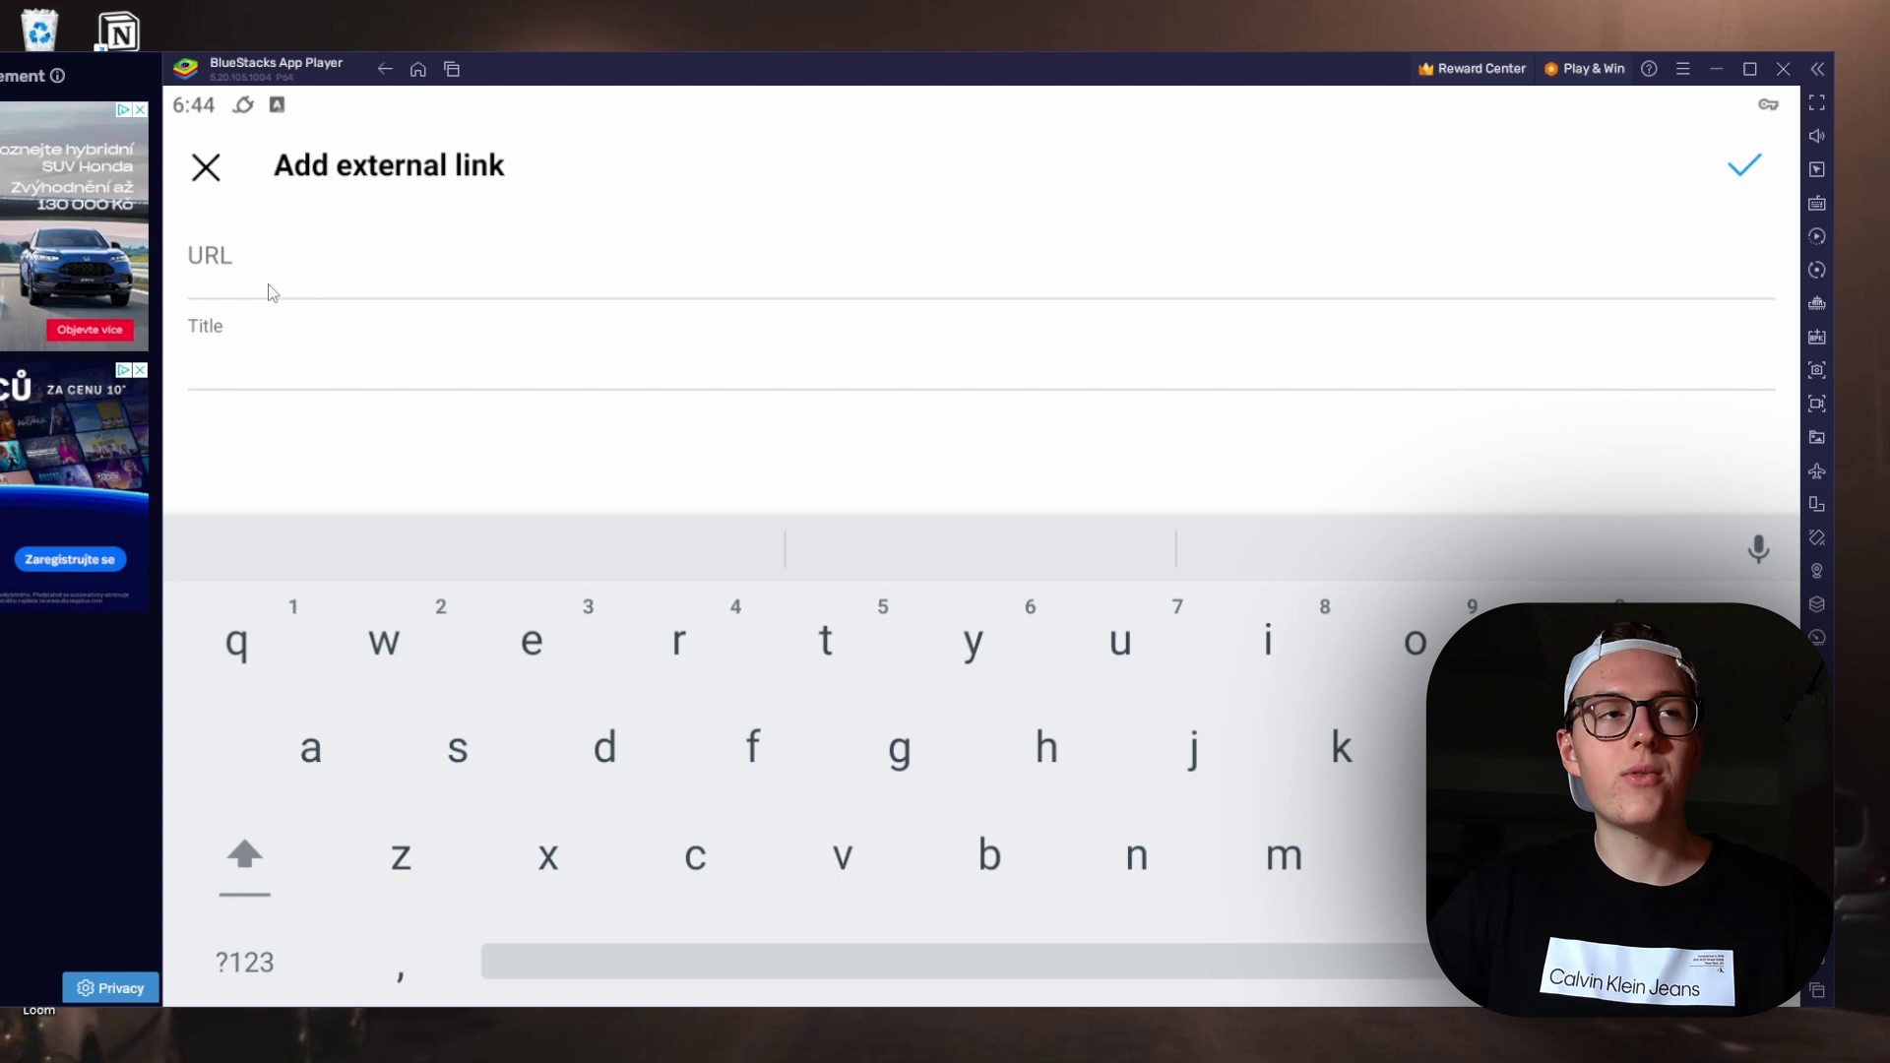
pyautogui.click(236, 261)
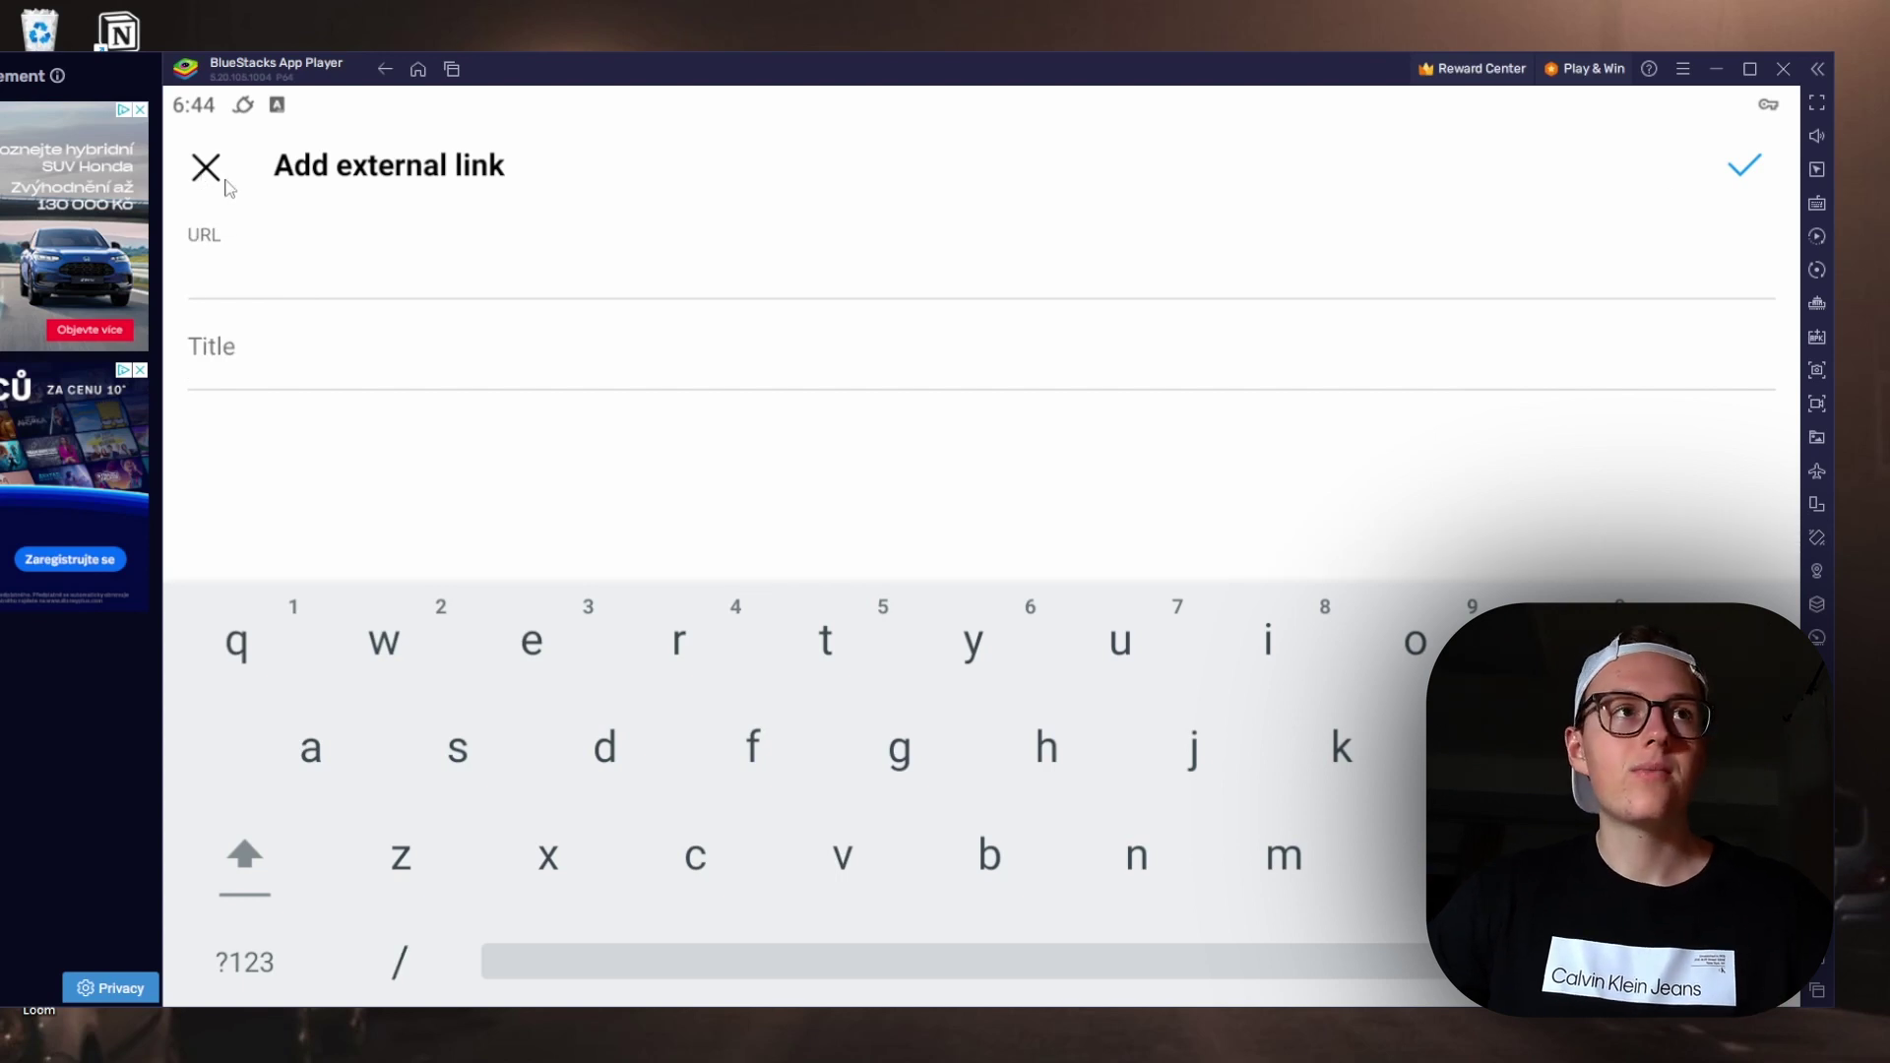
pyautogui.click(209, 172)
pyautogui.click(209, 169)
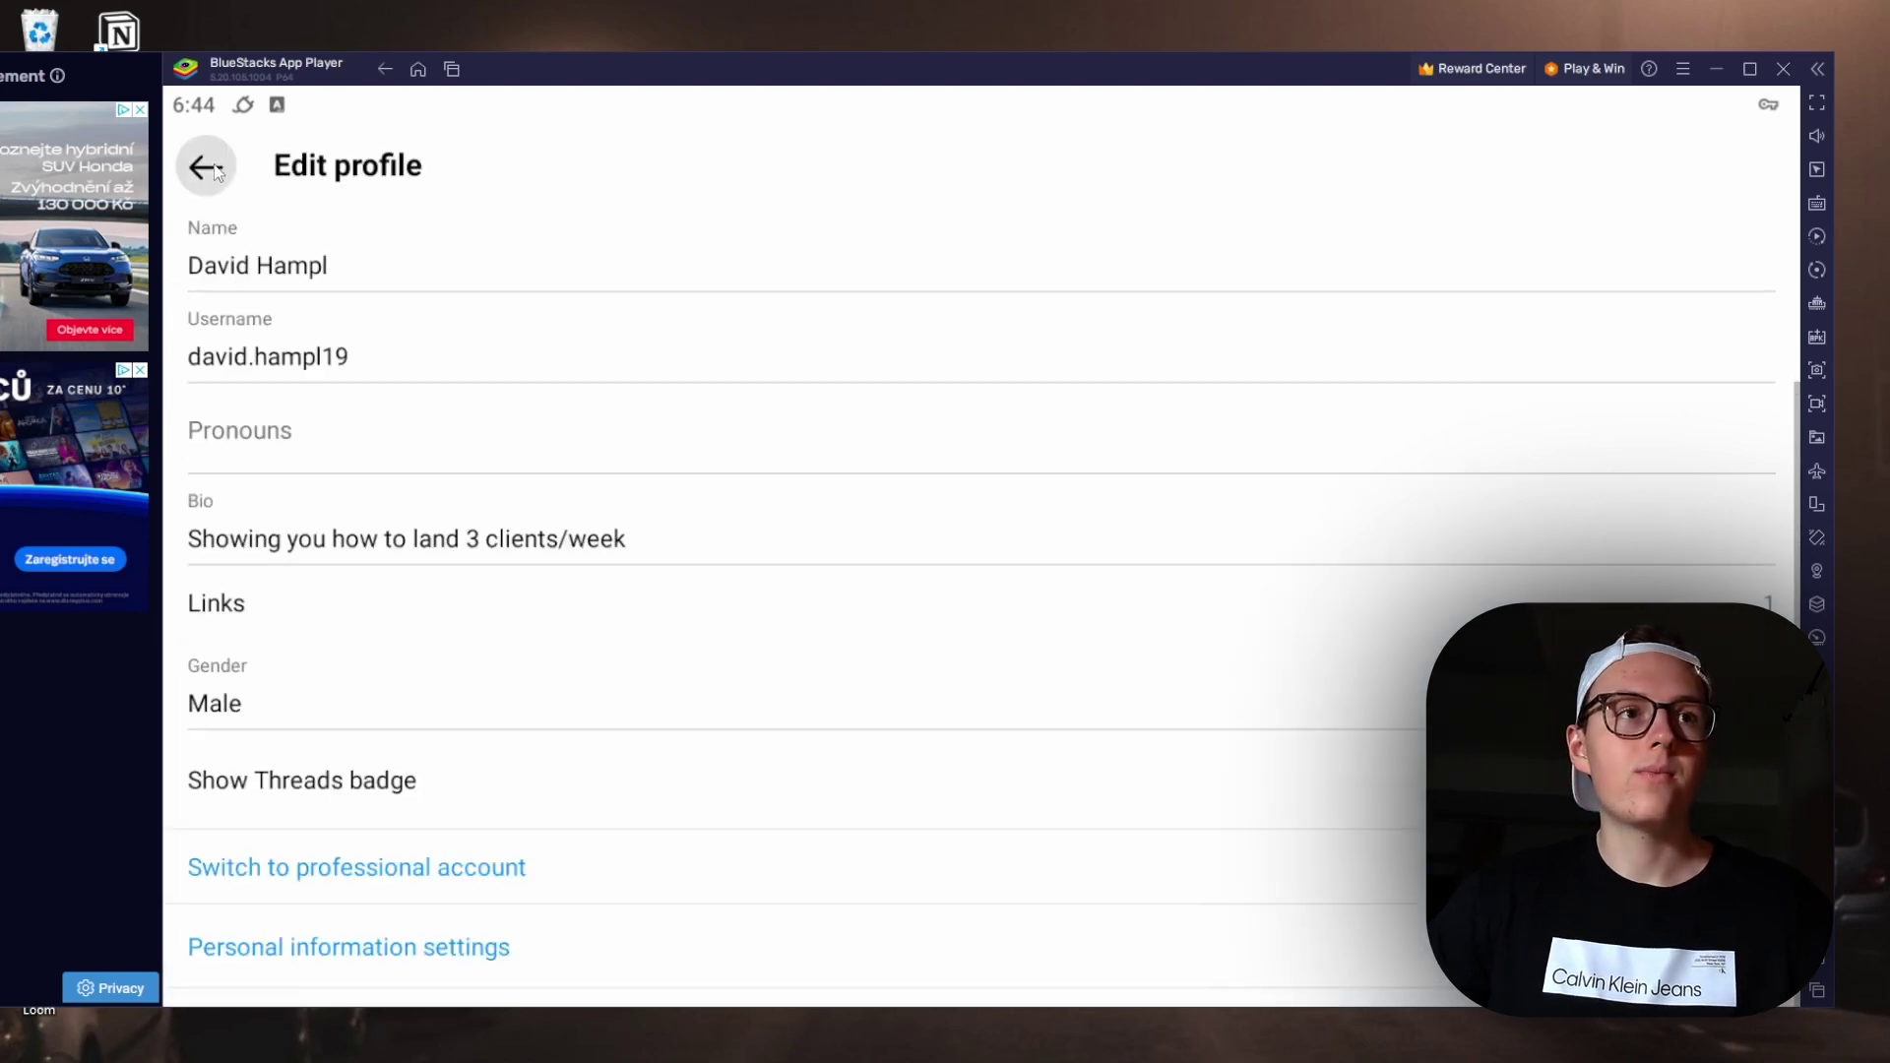
pyautogui.click(215, 171)
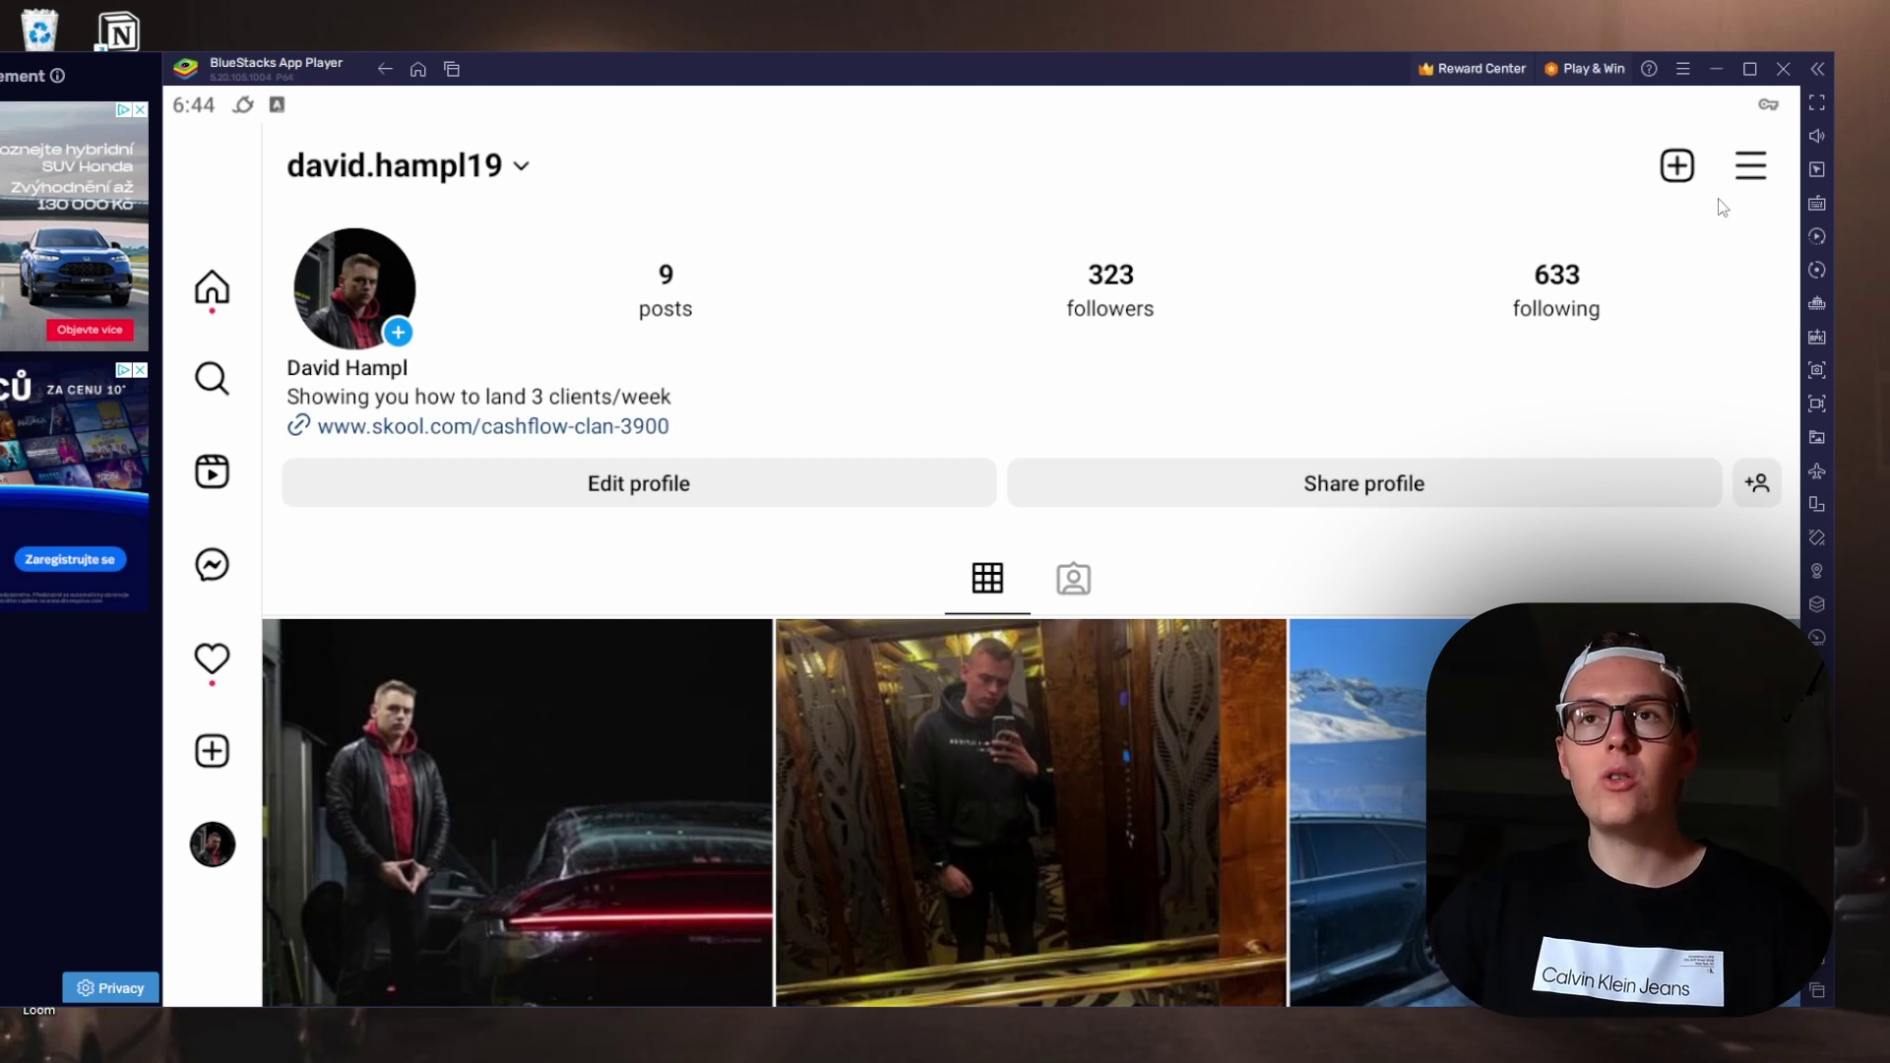
# Reopen the profile for editing, and in Notepad paste the copied bio and break it into lines starting "Showing you", "Main account" and "FREE community".
pyautogui.click(659, 484)
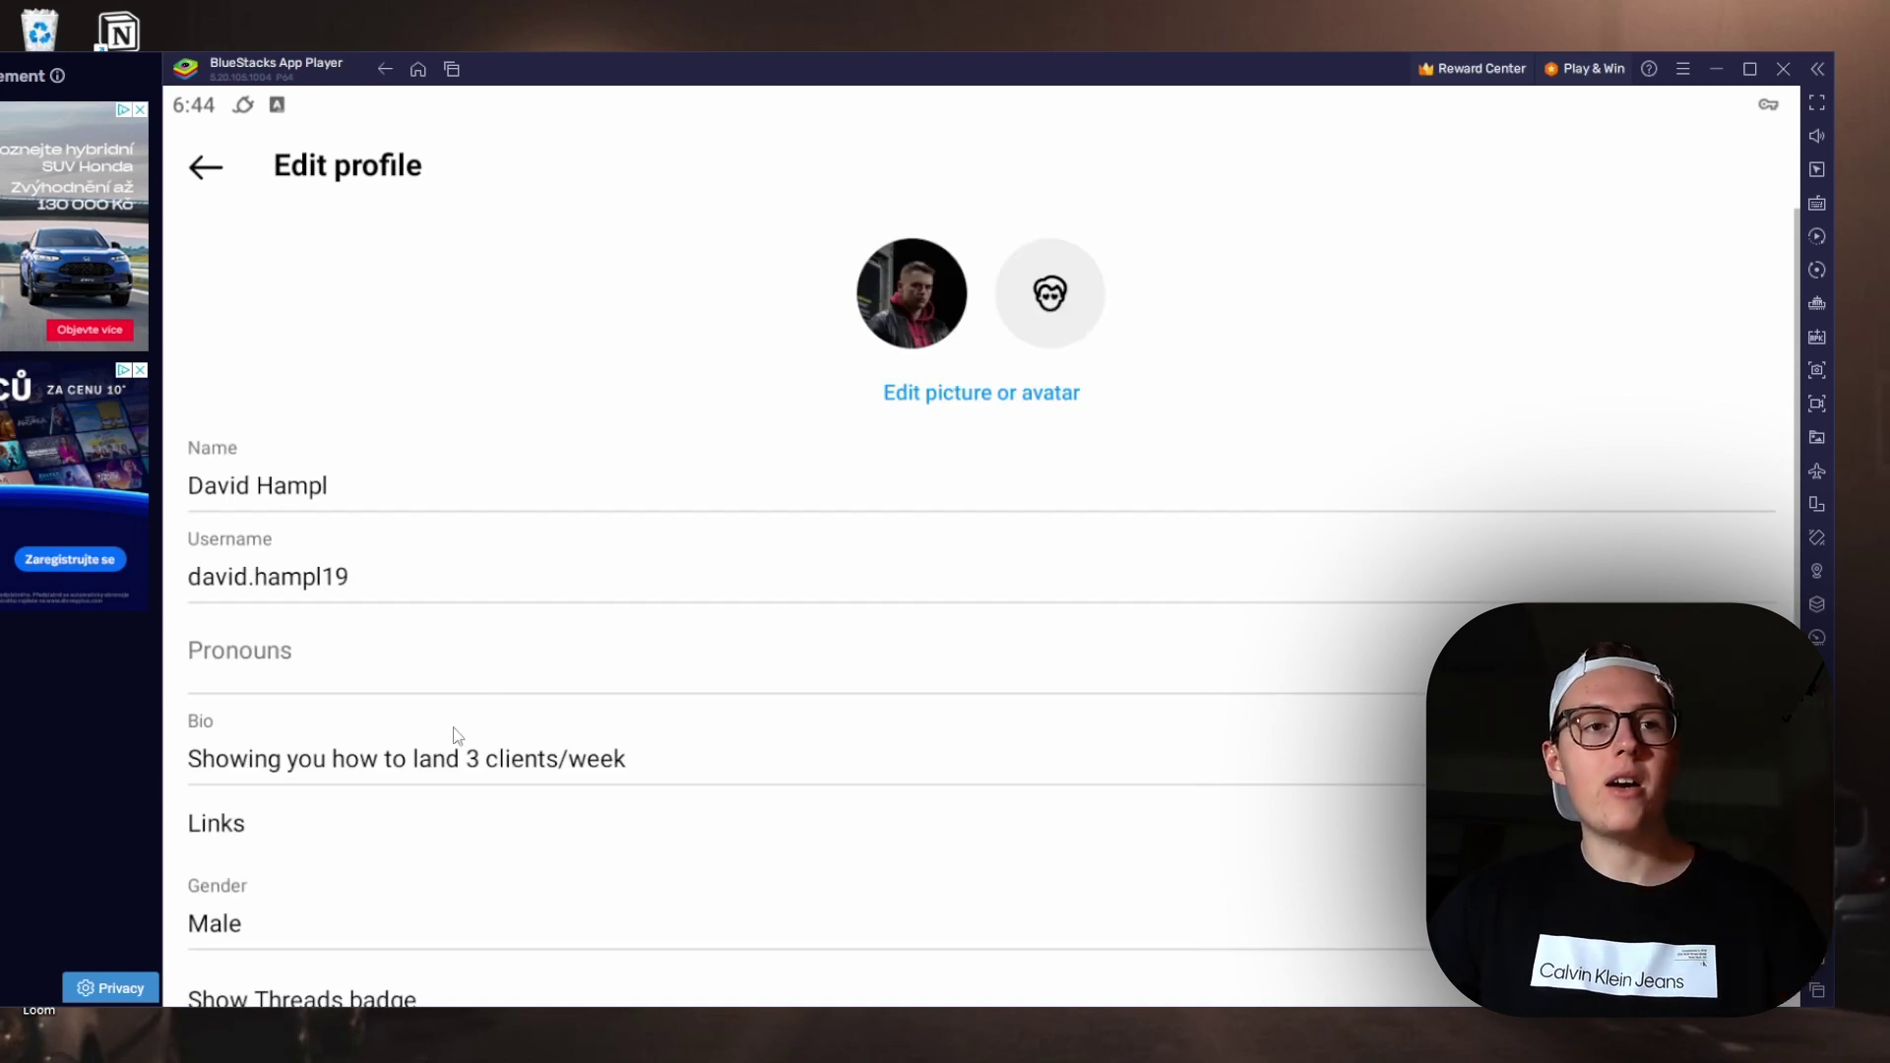
pyautogui.scroll(-3, 561, 714)
pyautogui.hotkey('alt', 'Tab')
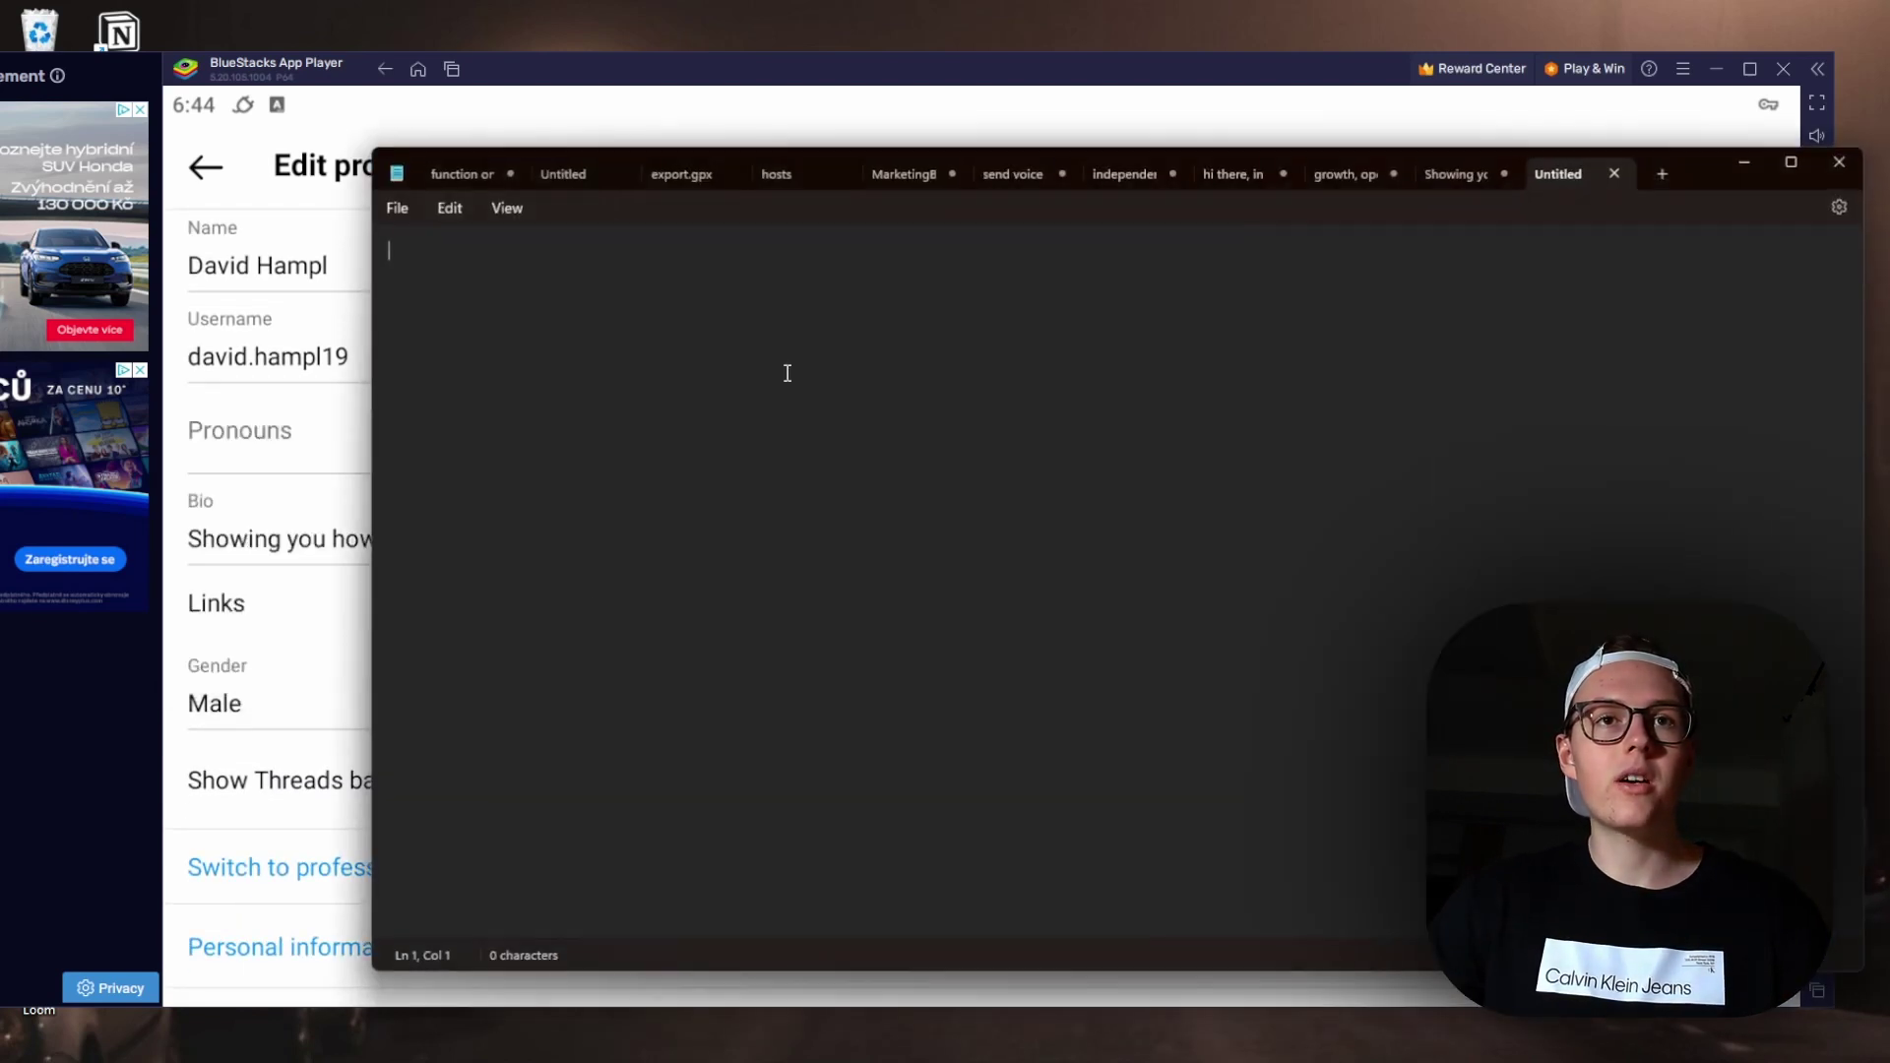
pyautogui.write('Showing you how to land 3 clients/week on autopilot Main account @dahampl FREE community to get clients fast 👇👇')
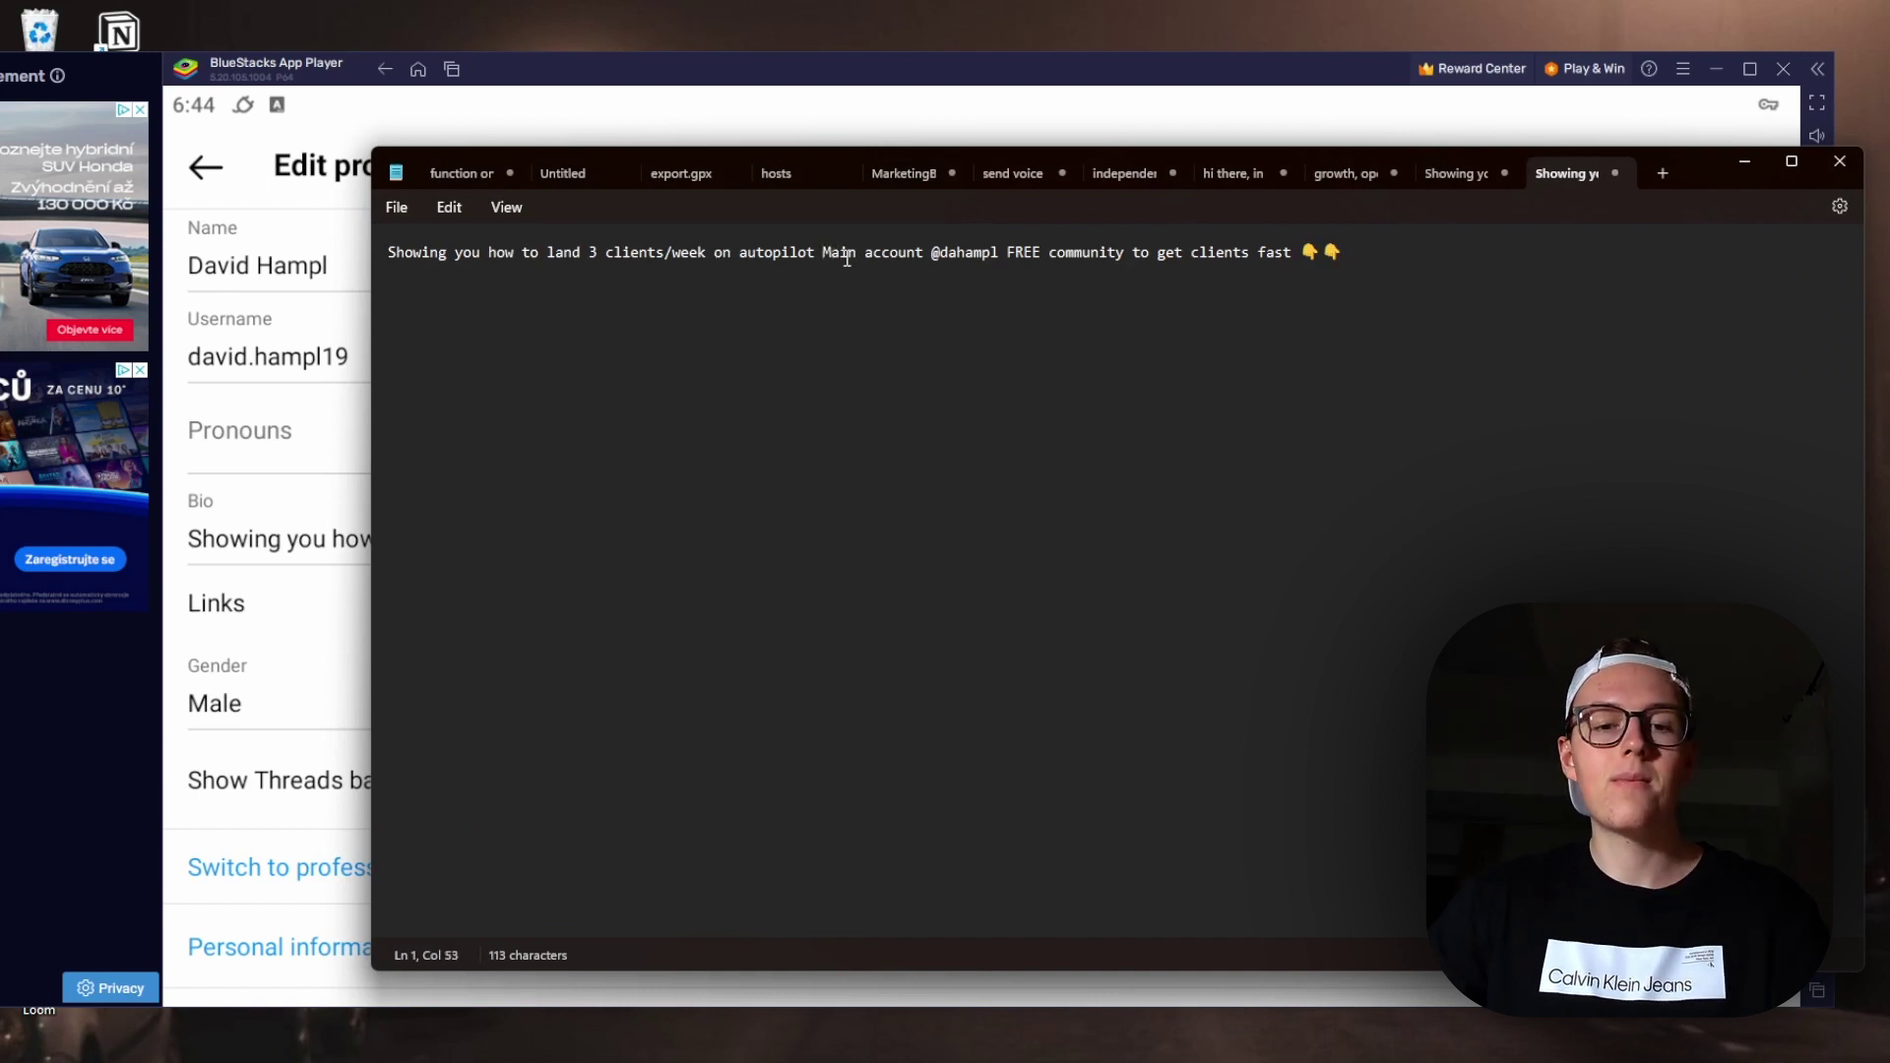
pyautogui.press('Return')
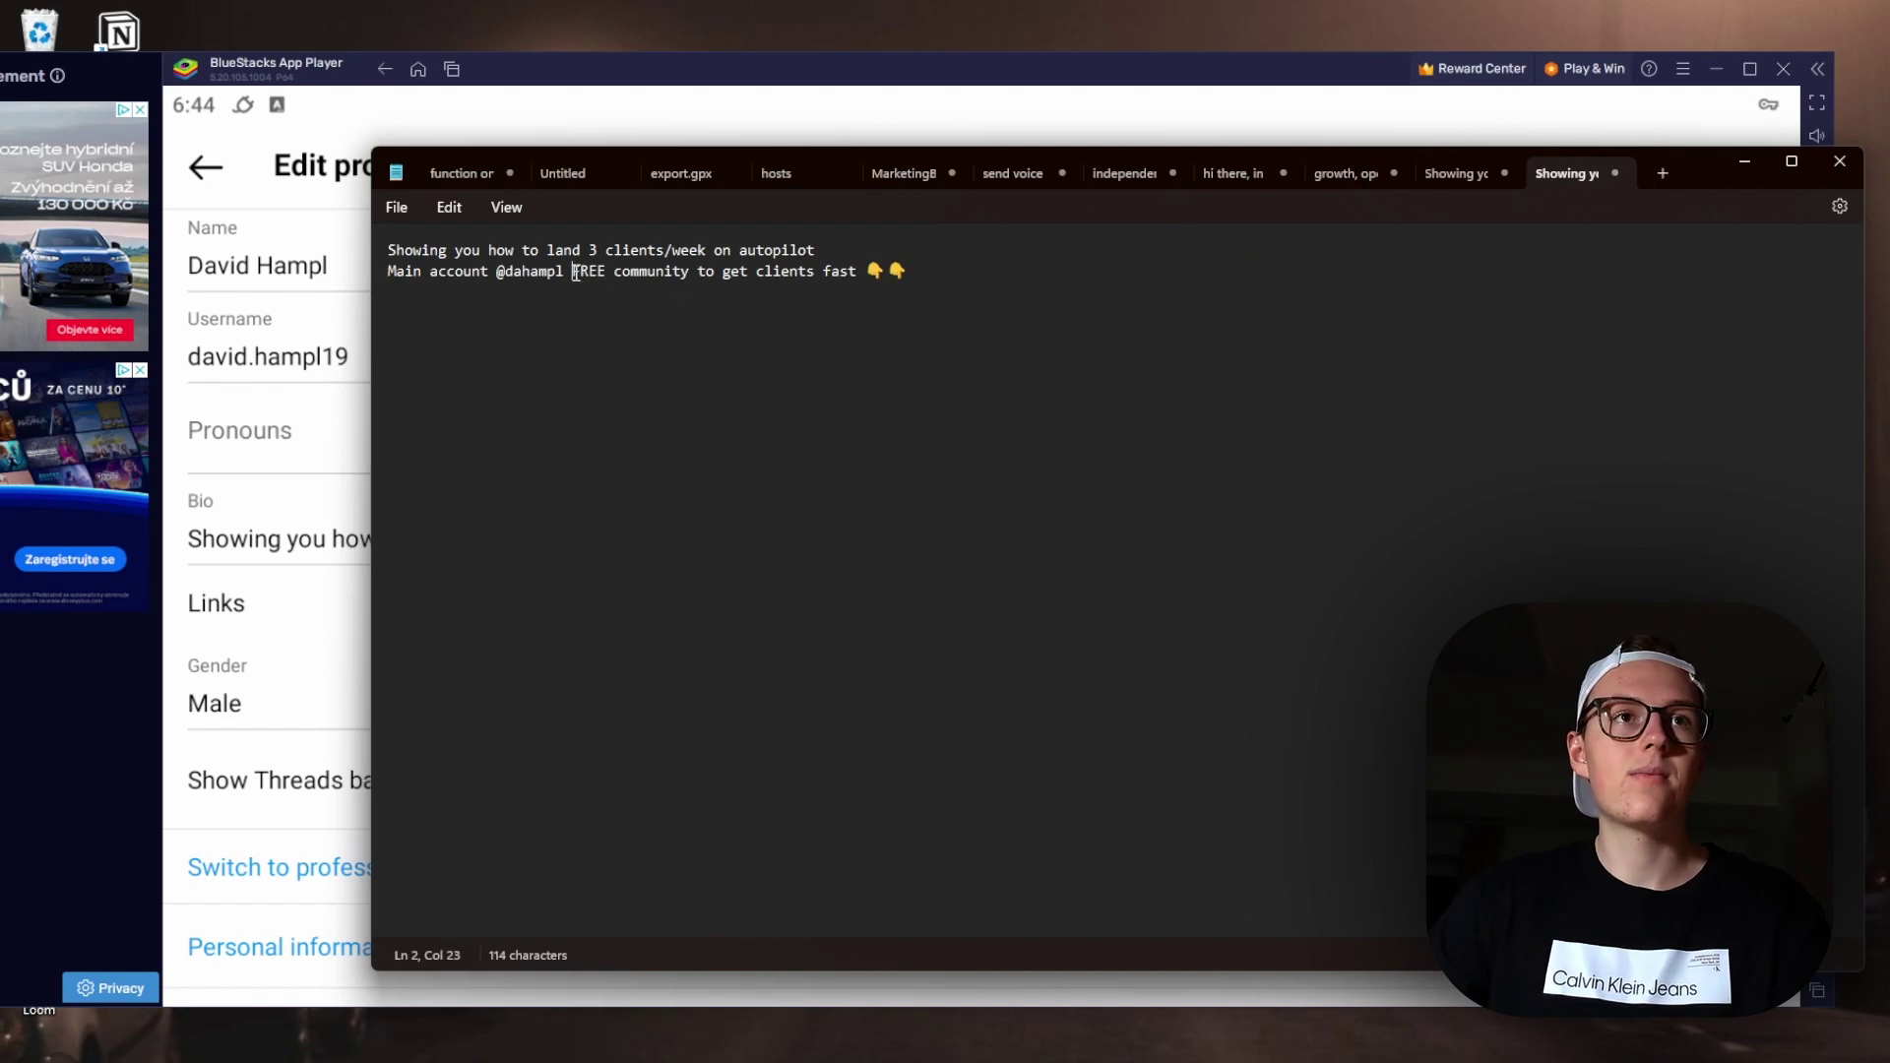
pyautogui.press('Return')
# Copy the three lines from Notepad, switch back to BlueStacks, and replace the Instagram bio with them and save it.
pyautogui.moveTo(723, 298); pyautogui.dragTo(401, 259)
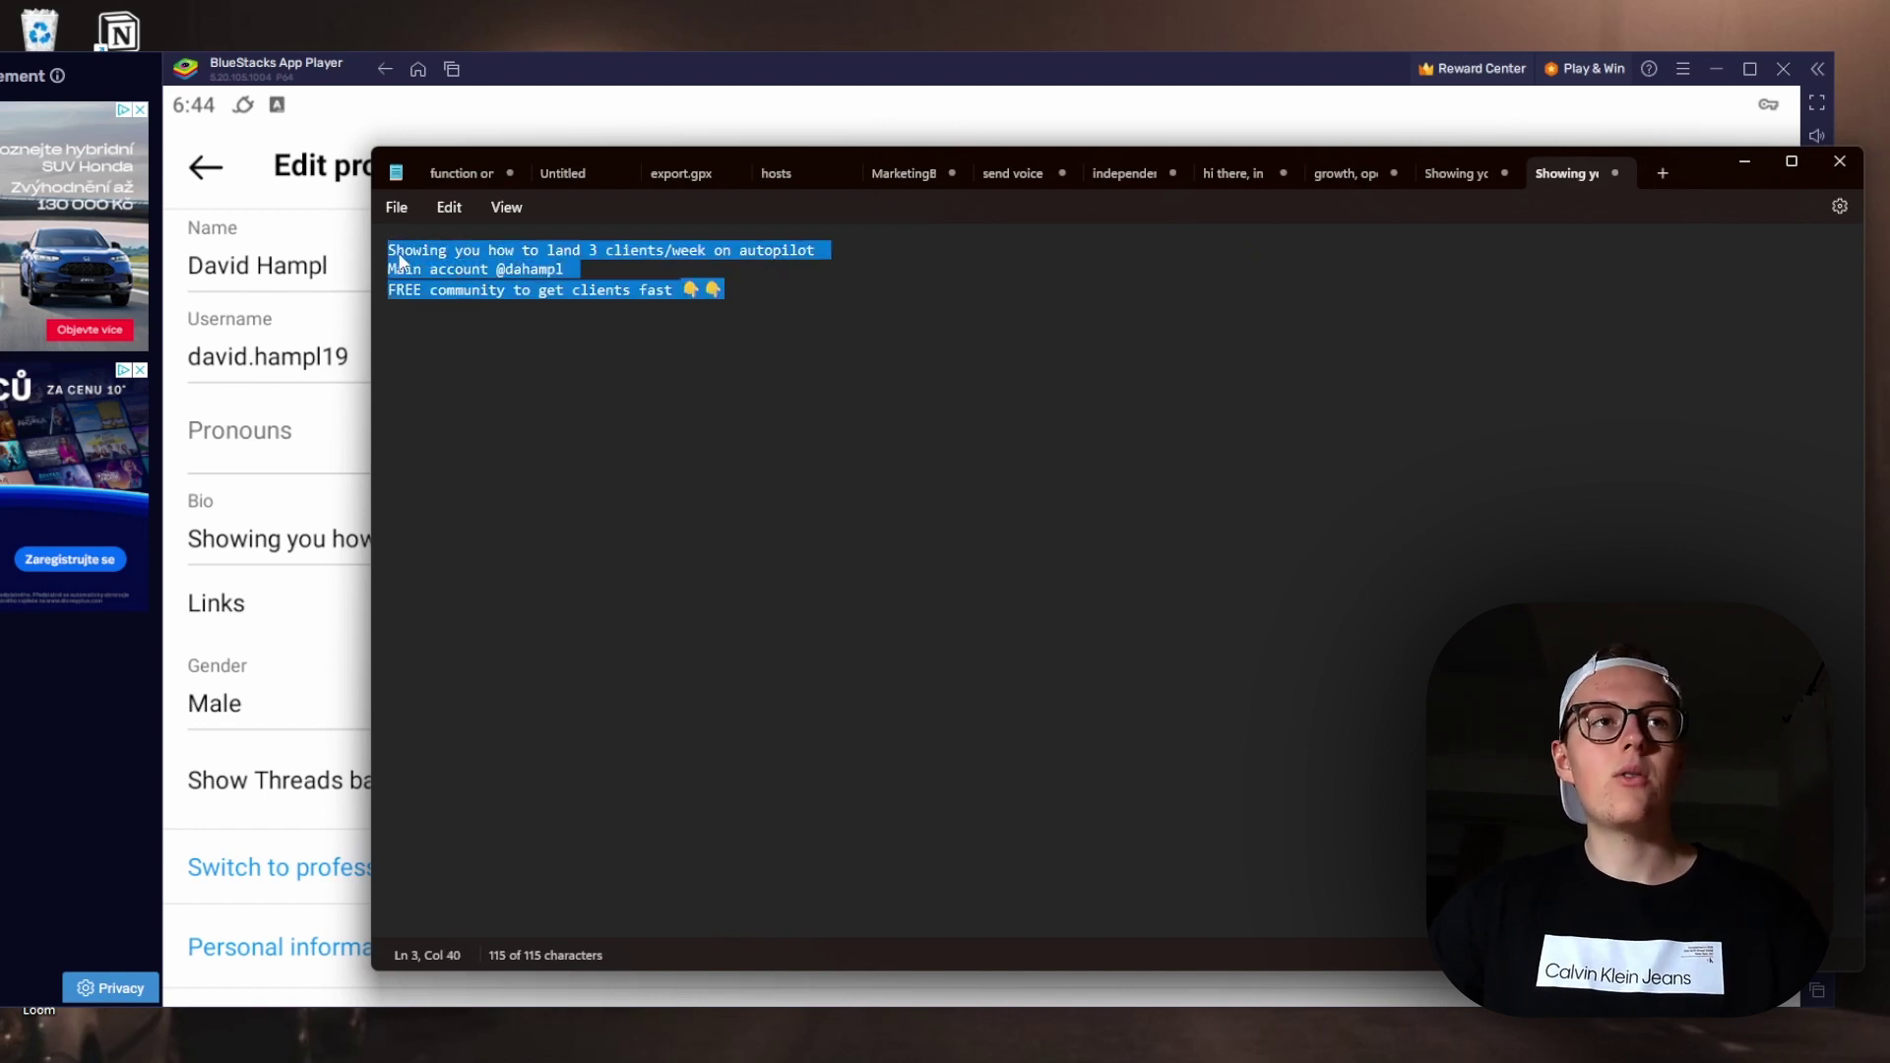
pyautogui.hotkey('alt', 'Tab')
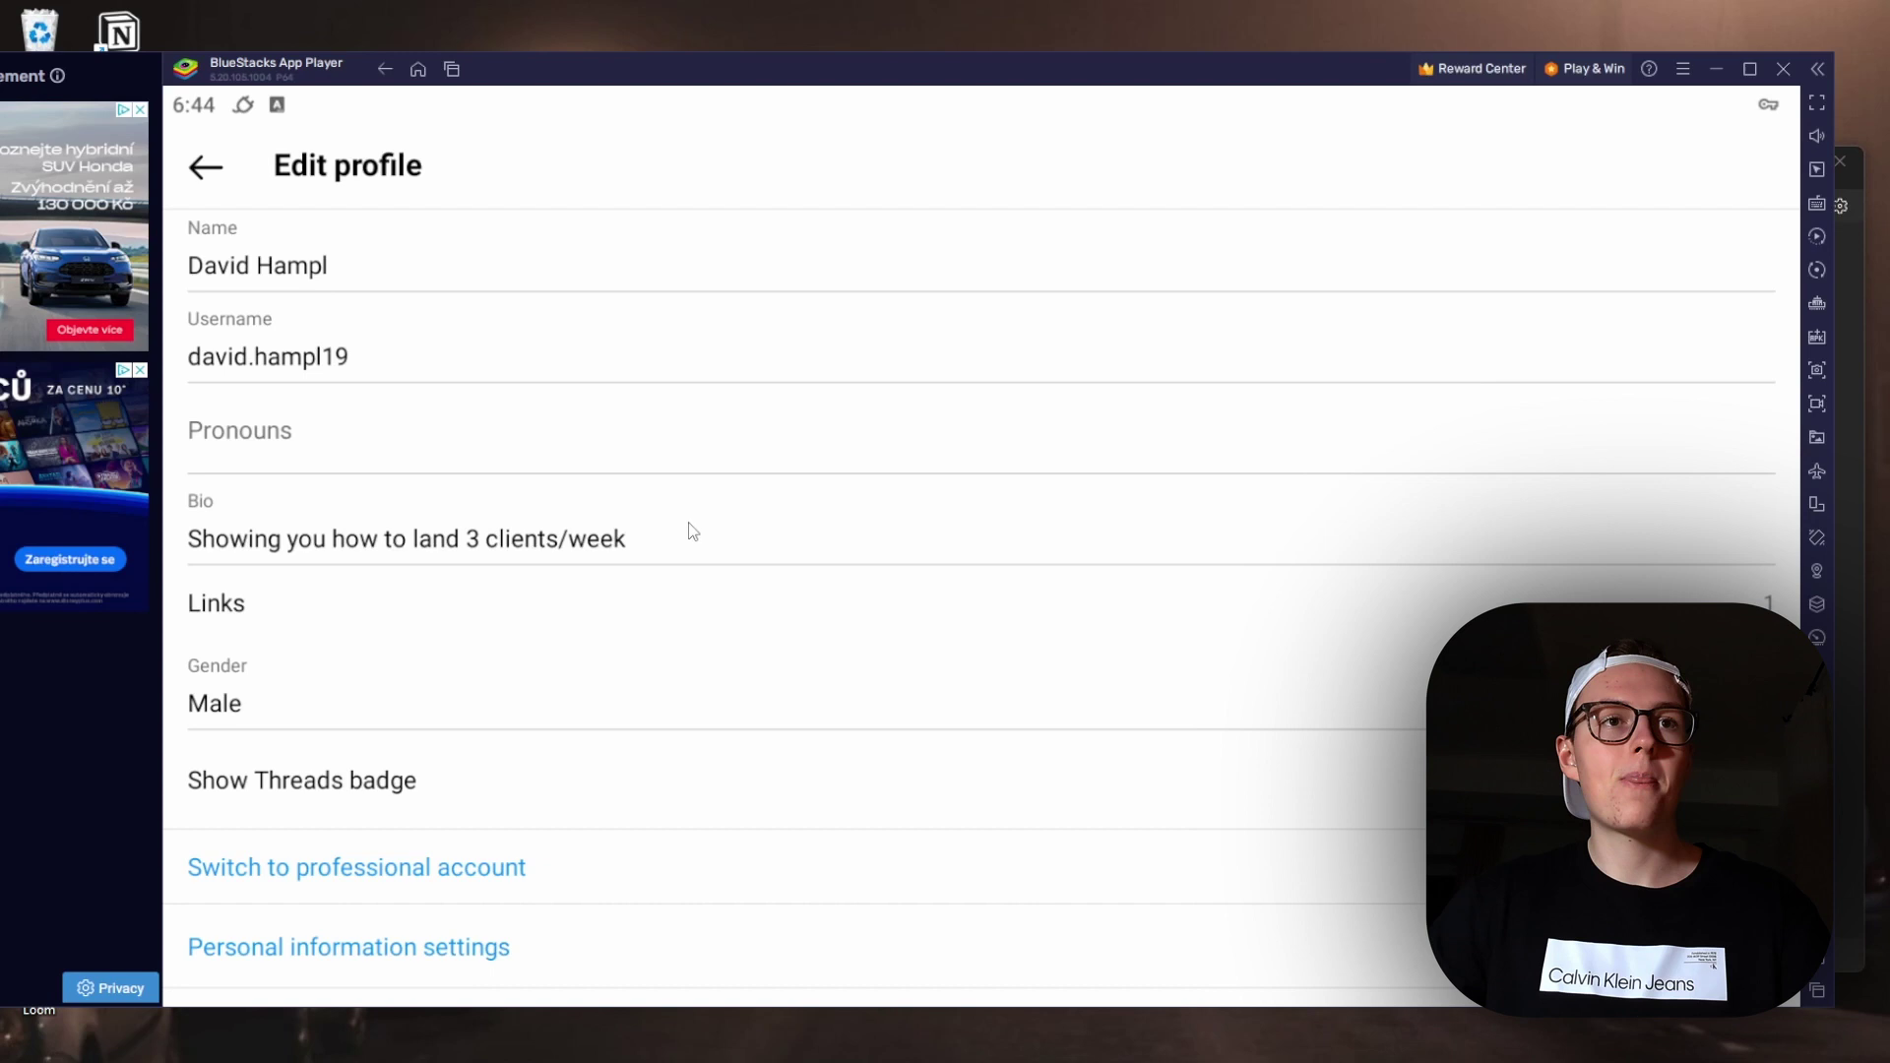
pyautogui.click(689, 534)
pyautogui.press('BackSpace')
pyautogui.press('BackSpace')
pyautogui.press('BackSpace')
pyautogui.press('BackSpace')
pyautogui.press('BackSpace')
pyautogui.press('BackSpace')
pyautogui.press('BackSpace')
pyautogui.press('BackSpace')
pyautogui.press('BackSpace')
pyautogui.press('BackSpace')
pyautogui.press('BackSpace')
pyautogui.press('BackSpace')
pyautogui.press('BackSpace')
pyautogui.press('BackSpace')
pyautogui.press('BackSpace')
pyautogui.press('BackSpace')
pyautogui.press('BackSpace')
pyautogui.press('BackSpace')
pyautogui.press('BackSpace')
pyautogui.press('BackSpace')
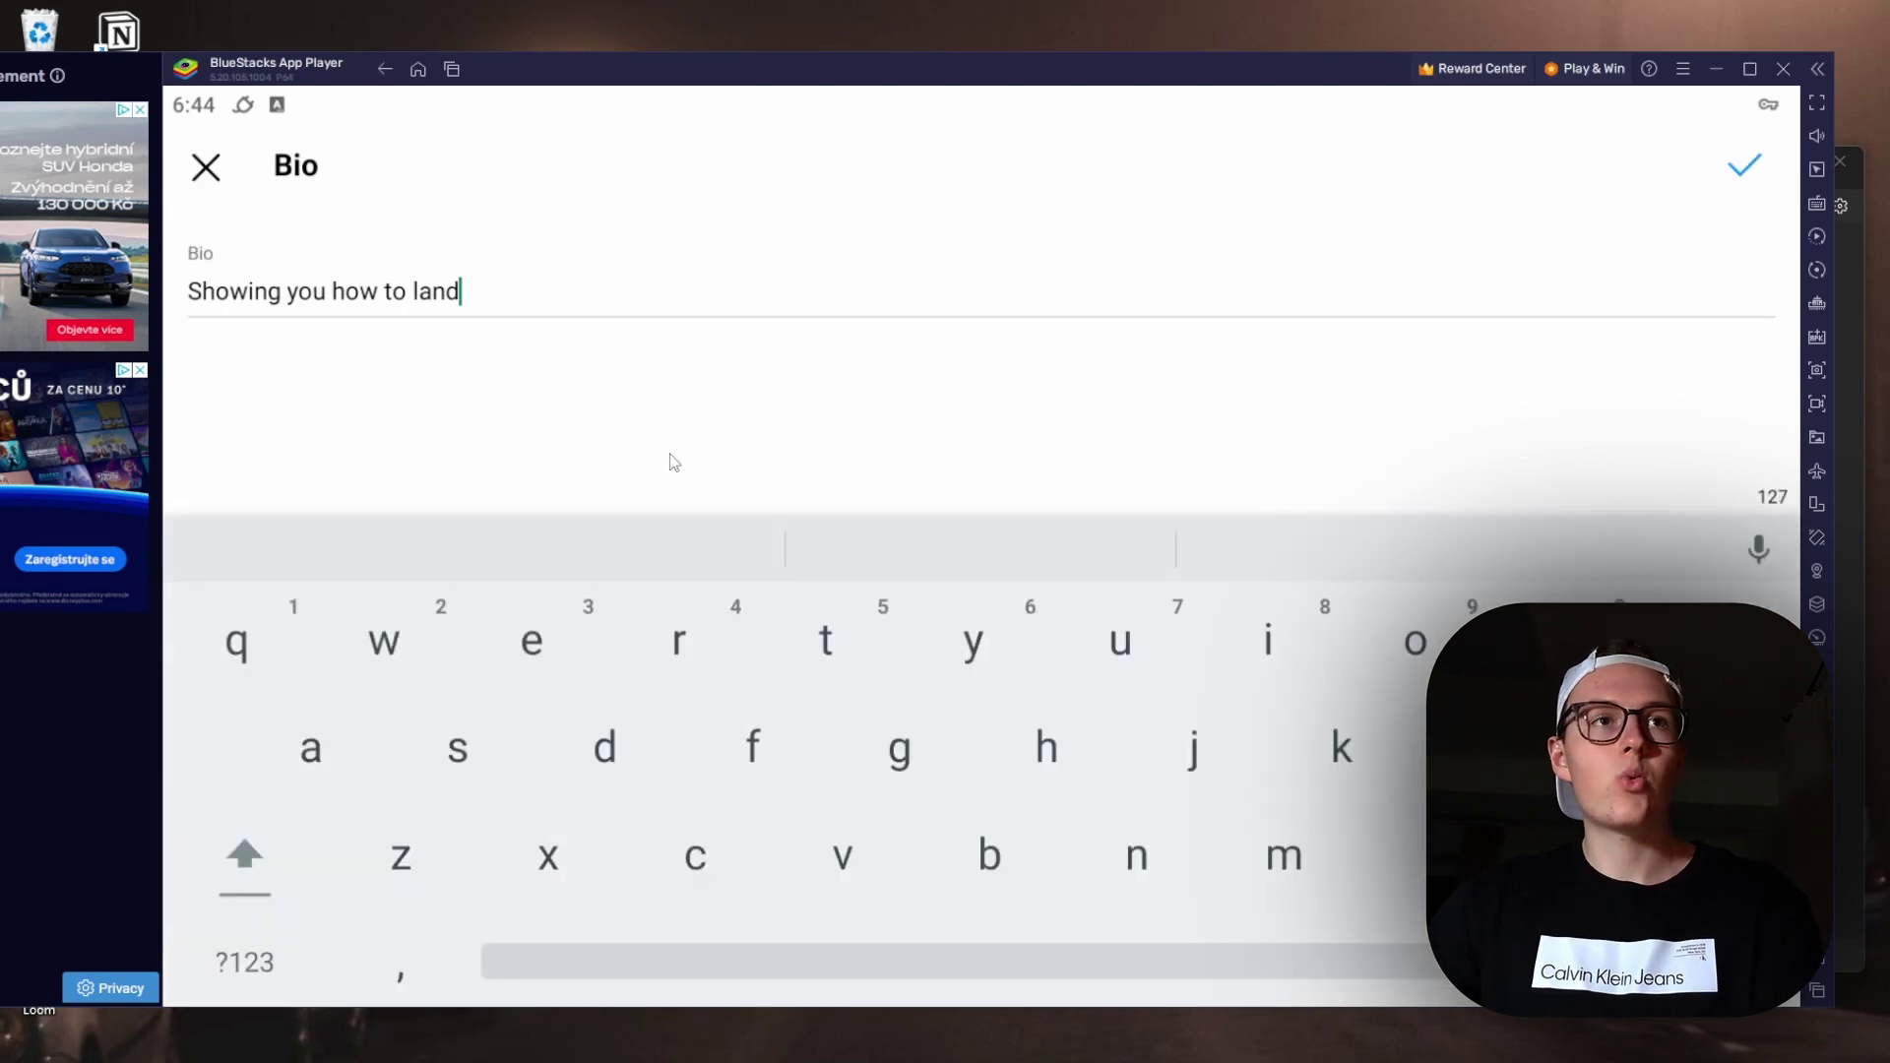
pyautogui.write('Showing you how to land 3 clients/week on autopilot Main account @dahampl FREE community to get clients fast 👇👇')
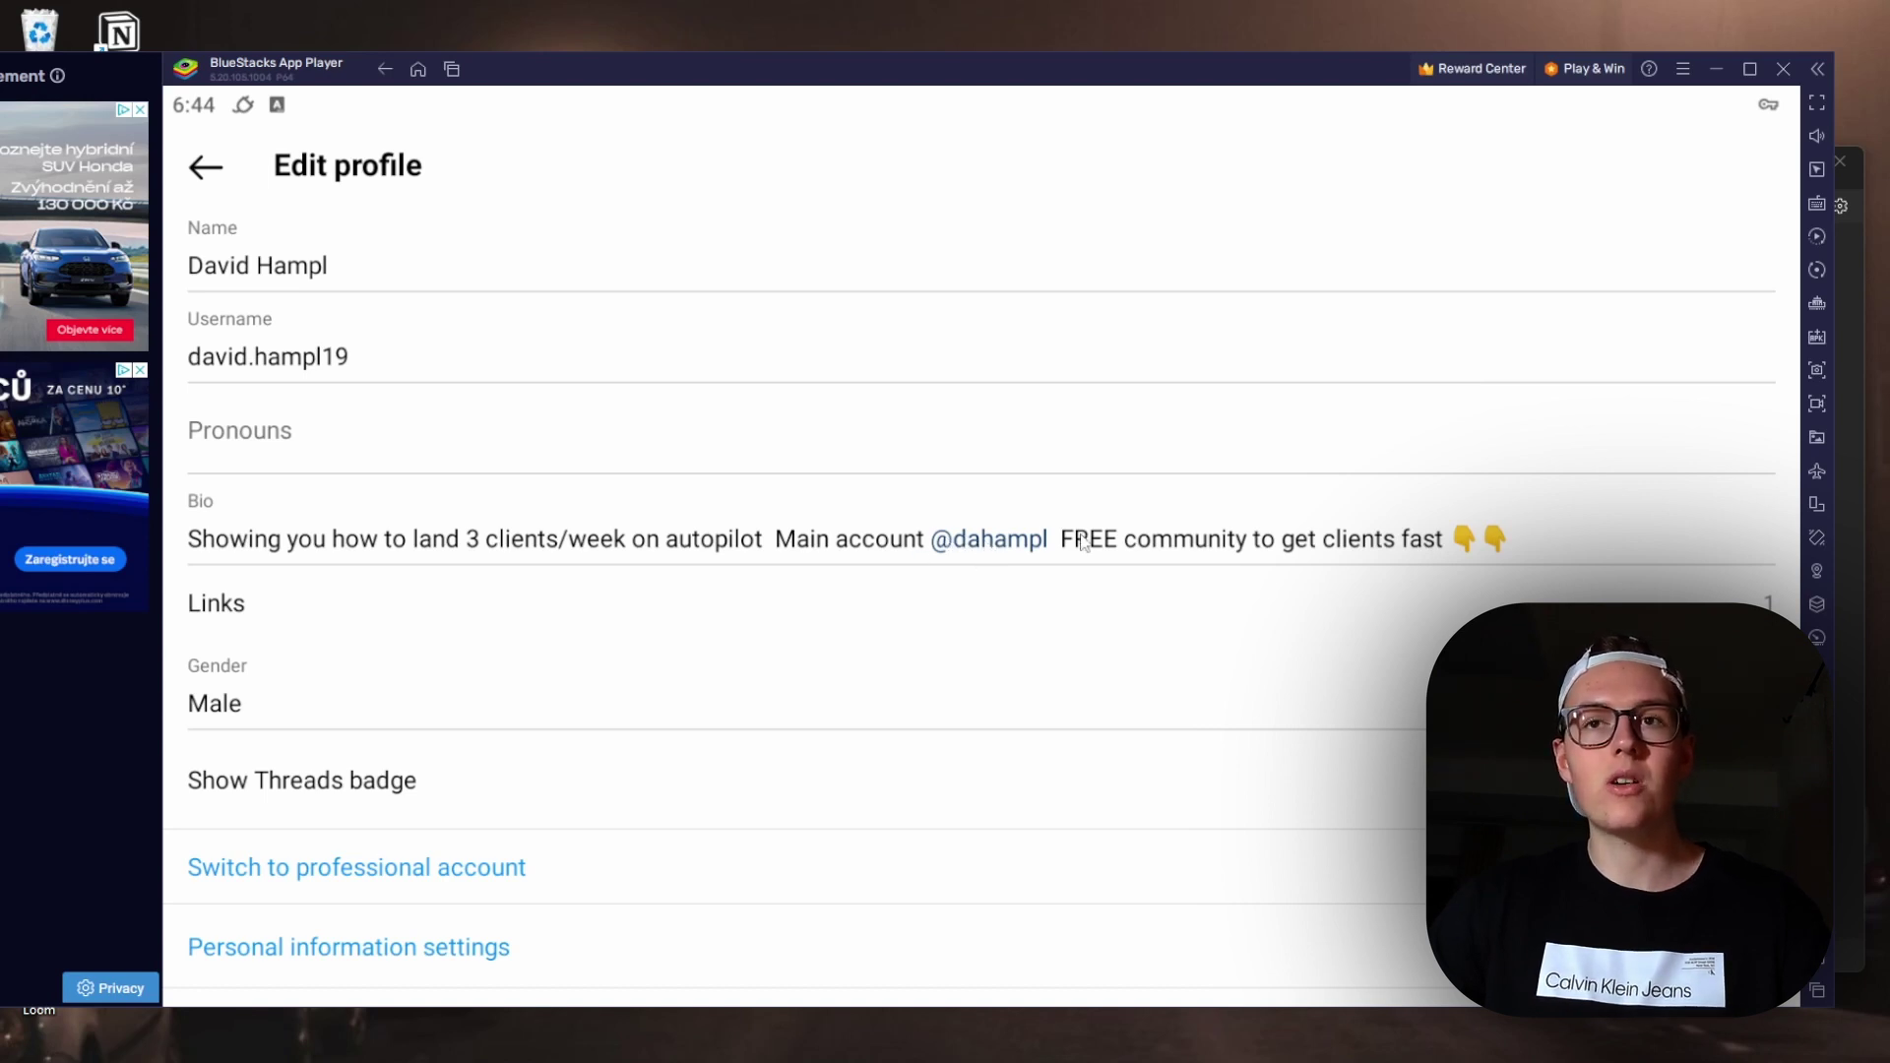
# Retype the main account's handle after the @ in the bio, remove the extra space before "FREE", save the bio and return to the profile.
pyautogui.click(990, 547)
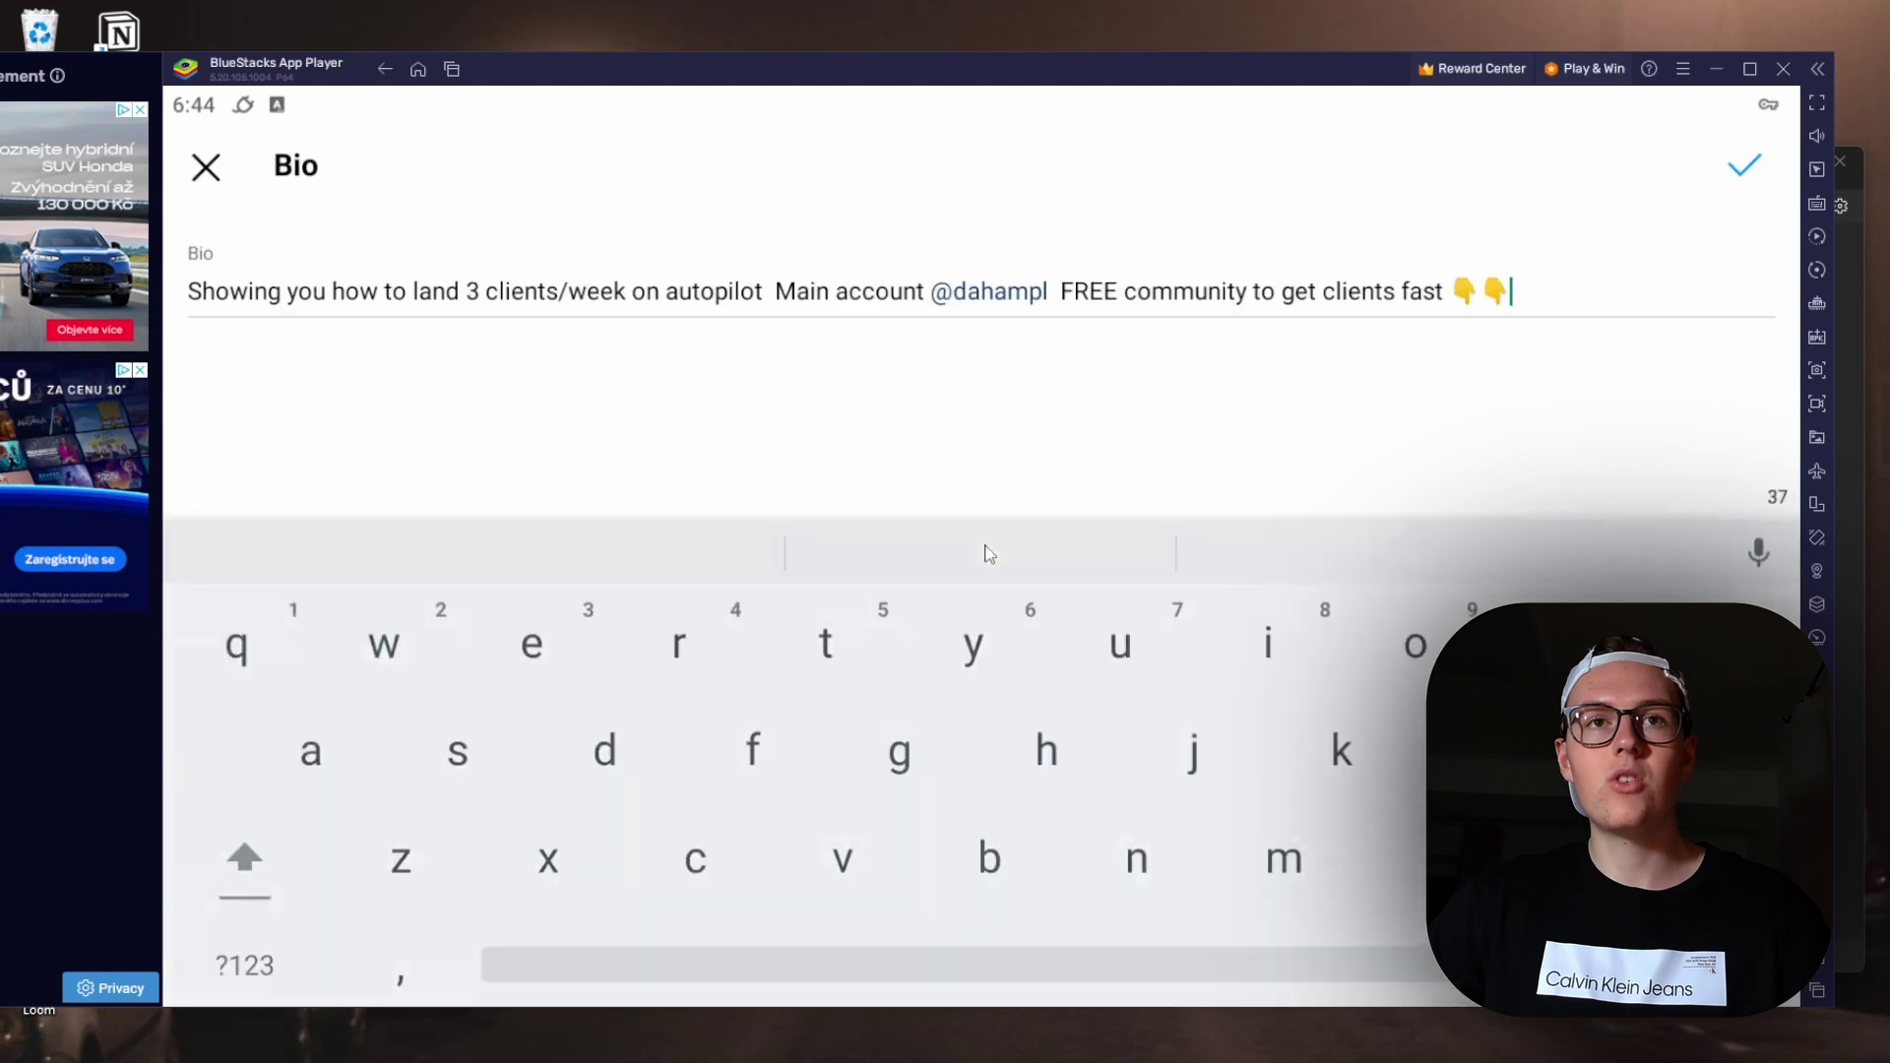
pyautogui.click(982, 295)
pyautogui.click(1050, 296)
pyautogui.doubleClick(947, 296)
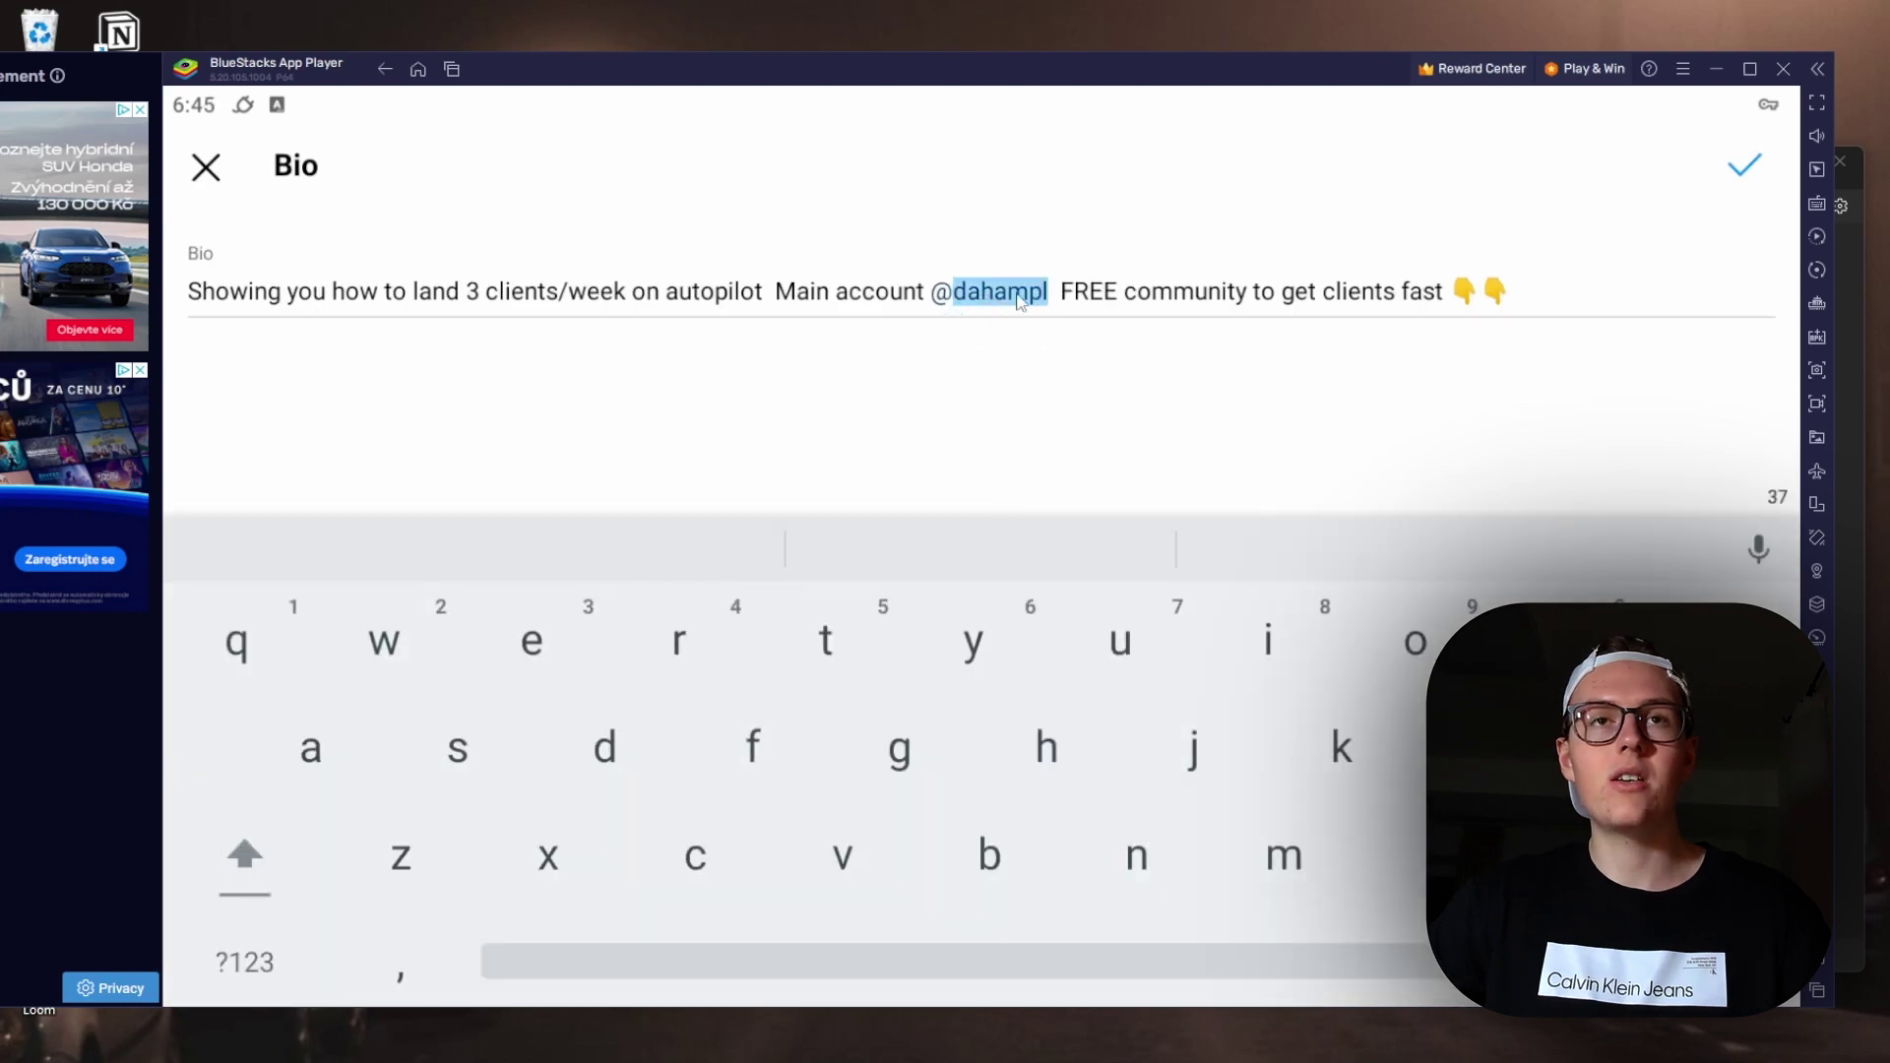
pyautogui.click(1049, 298)
pyautogui.press('BackSpace')
pyautogui.press('BackSpace')
pyautogui.press('BackSpace')
pyautogui.press('BackSpace')
pyautogui.press('BackSpace')
pyautogui.press('BackSpace')
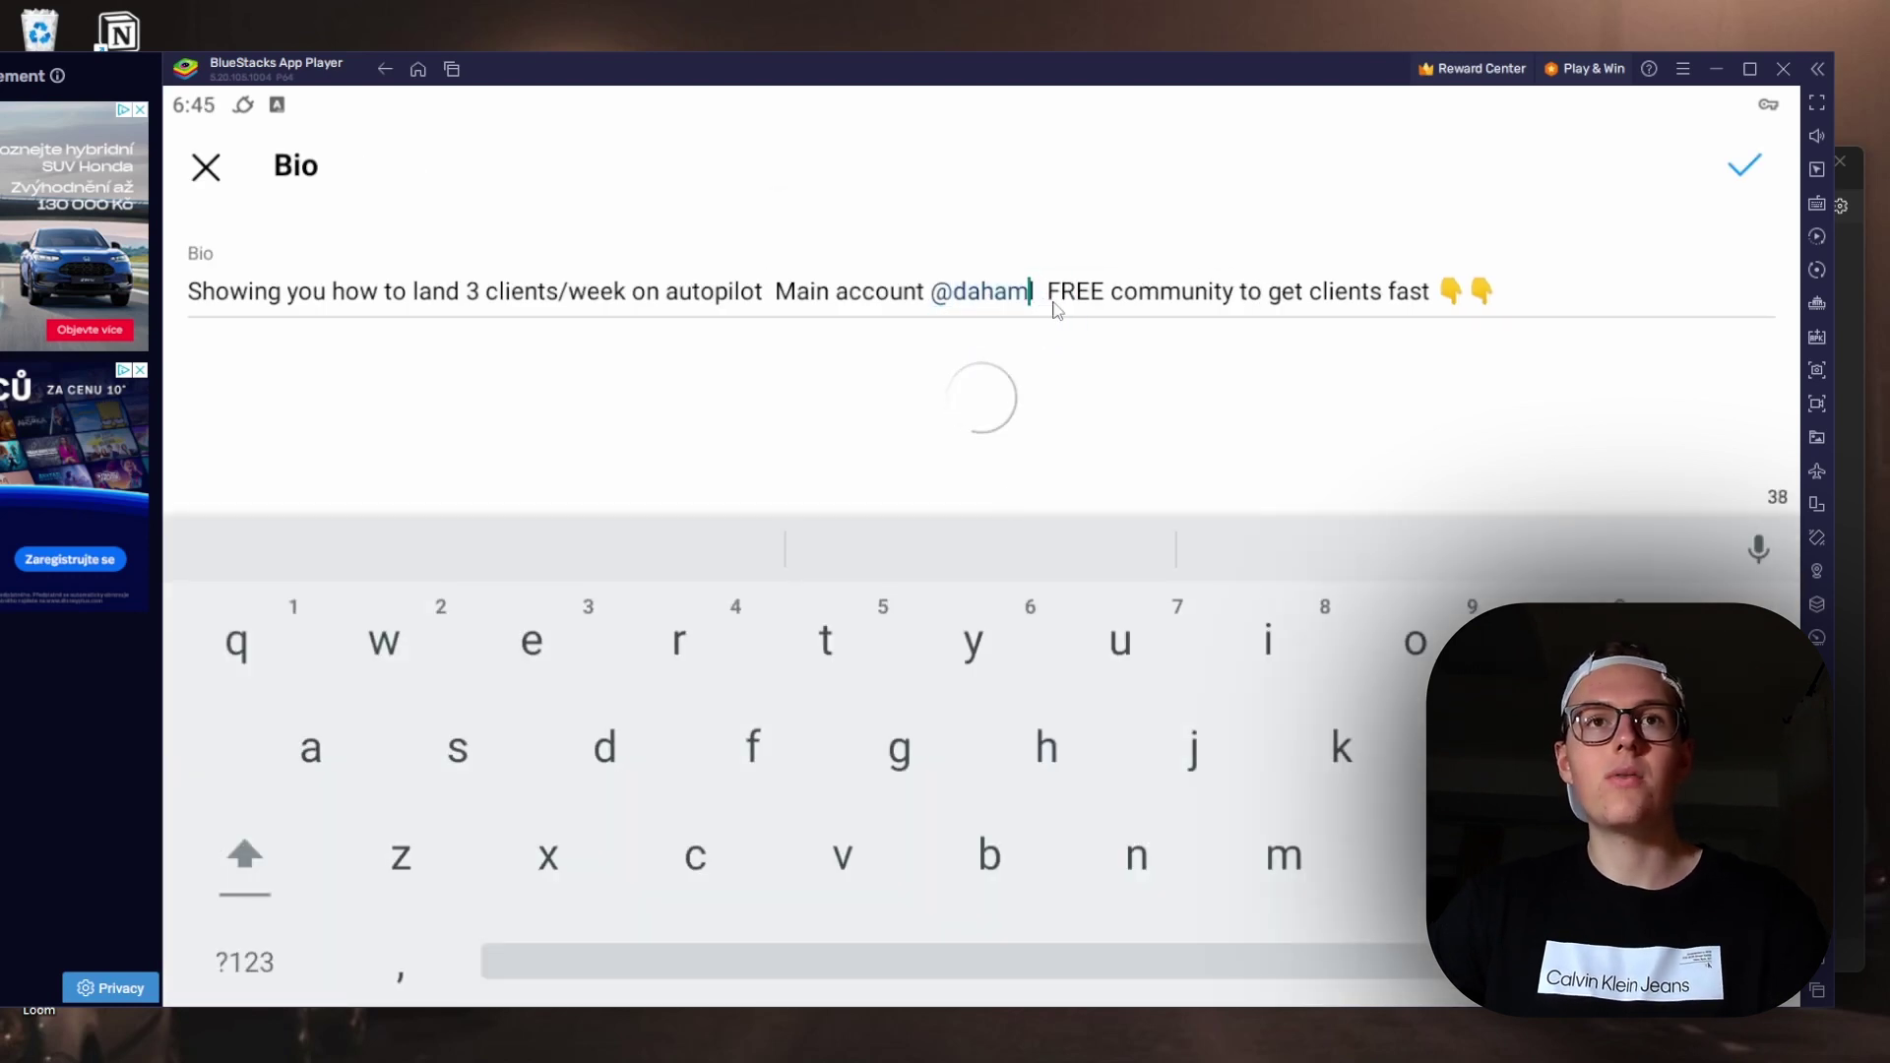
pyautogui.press('BackSpace')
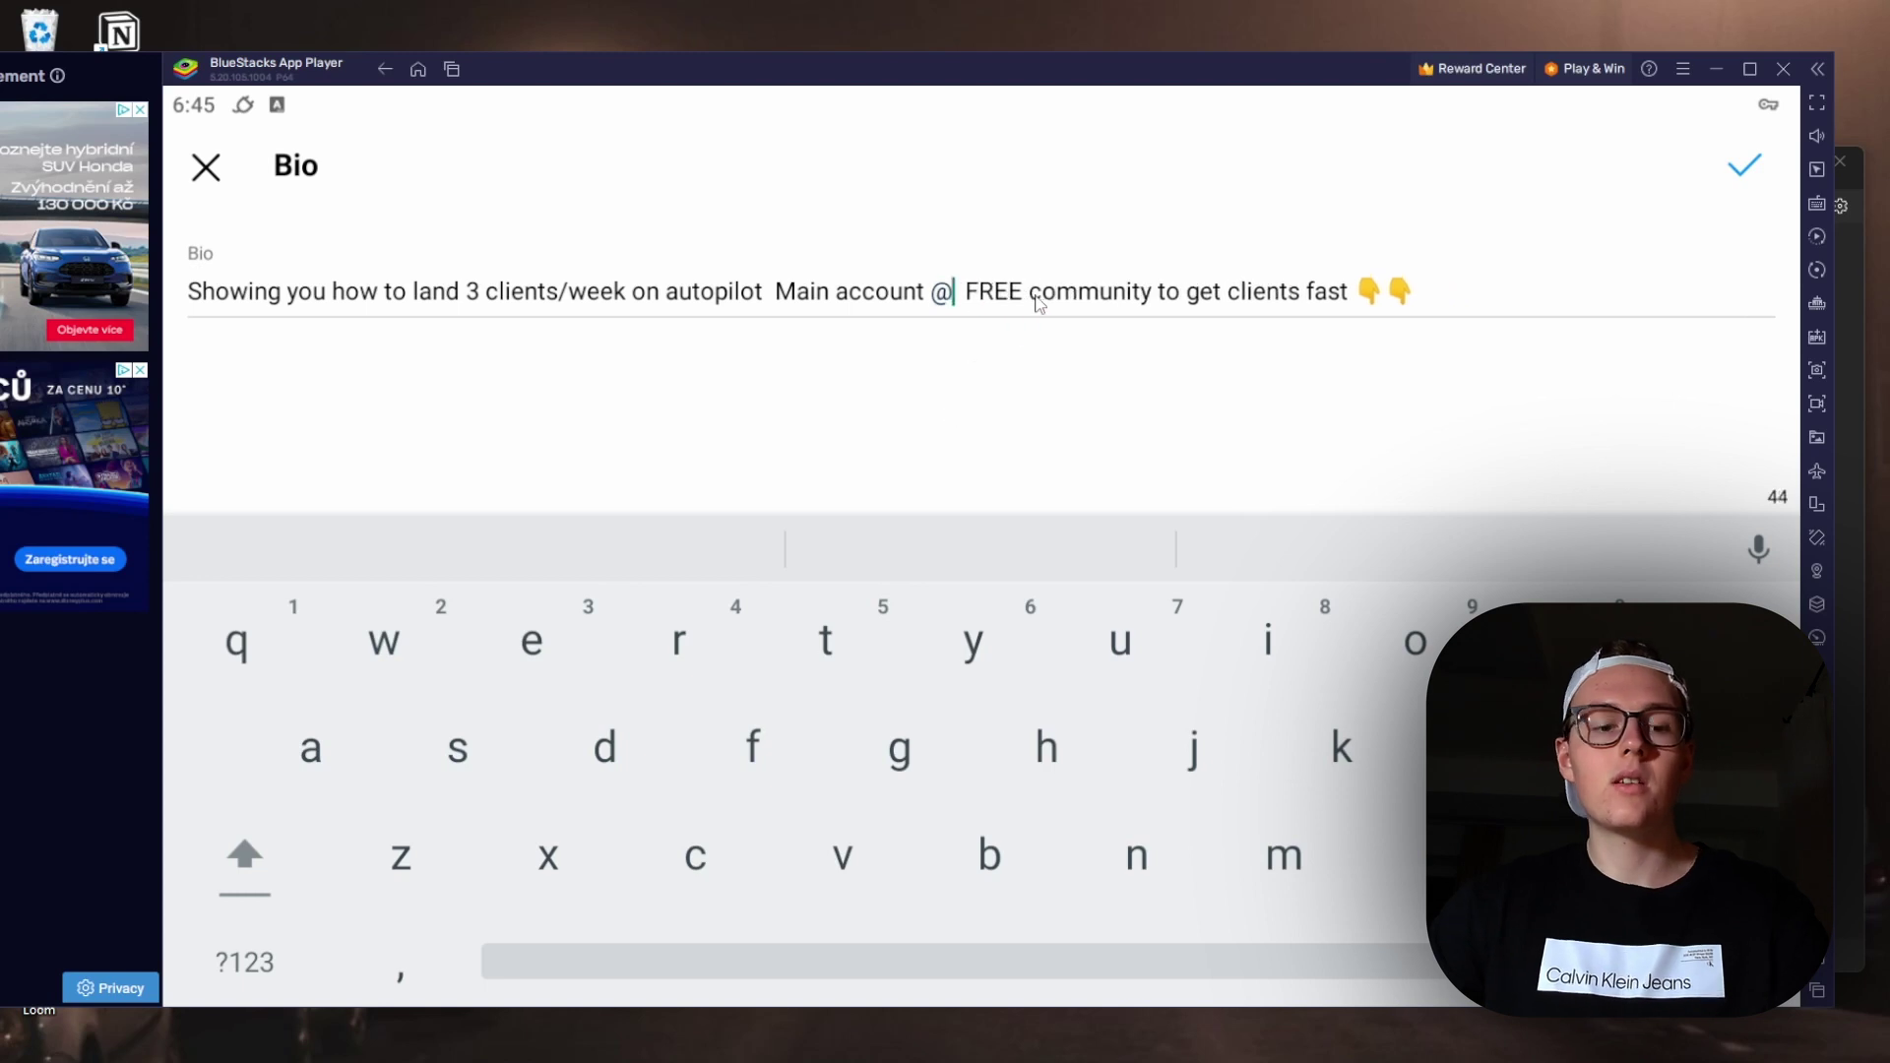
pyautogui.write('dahampl')
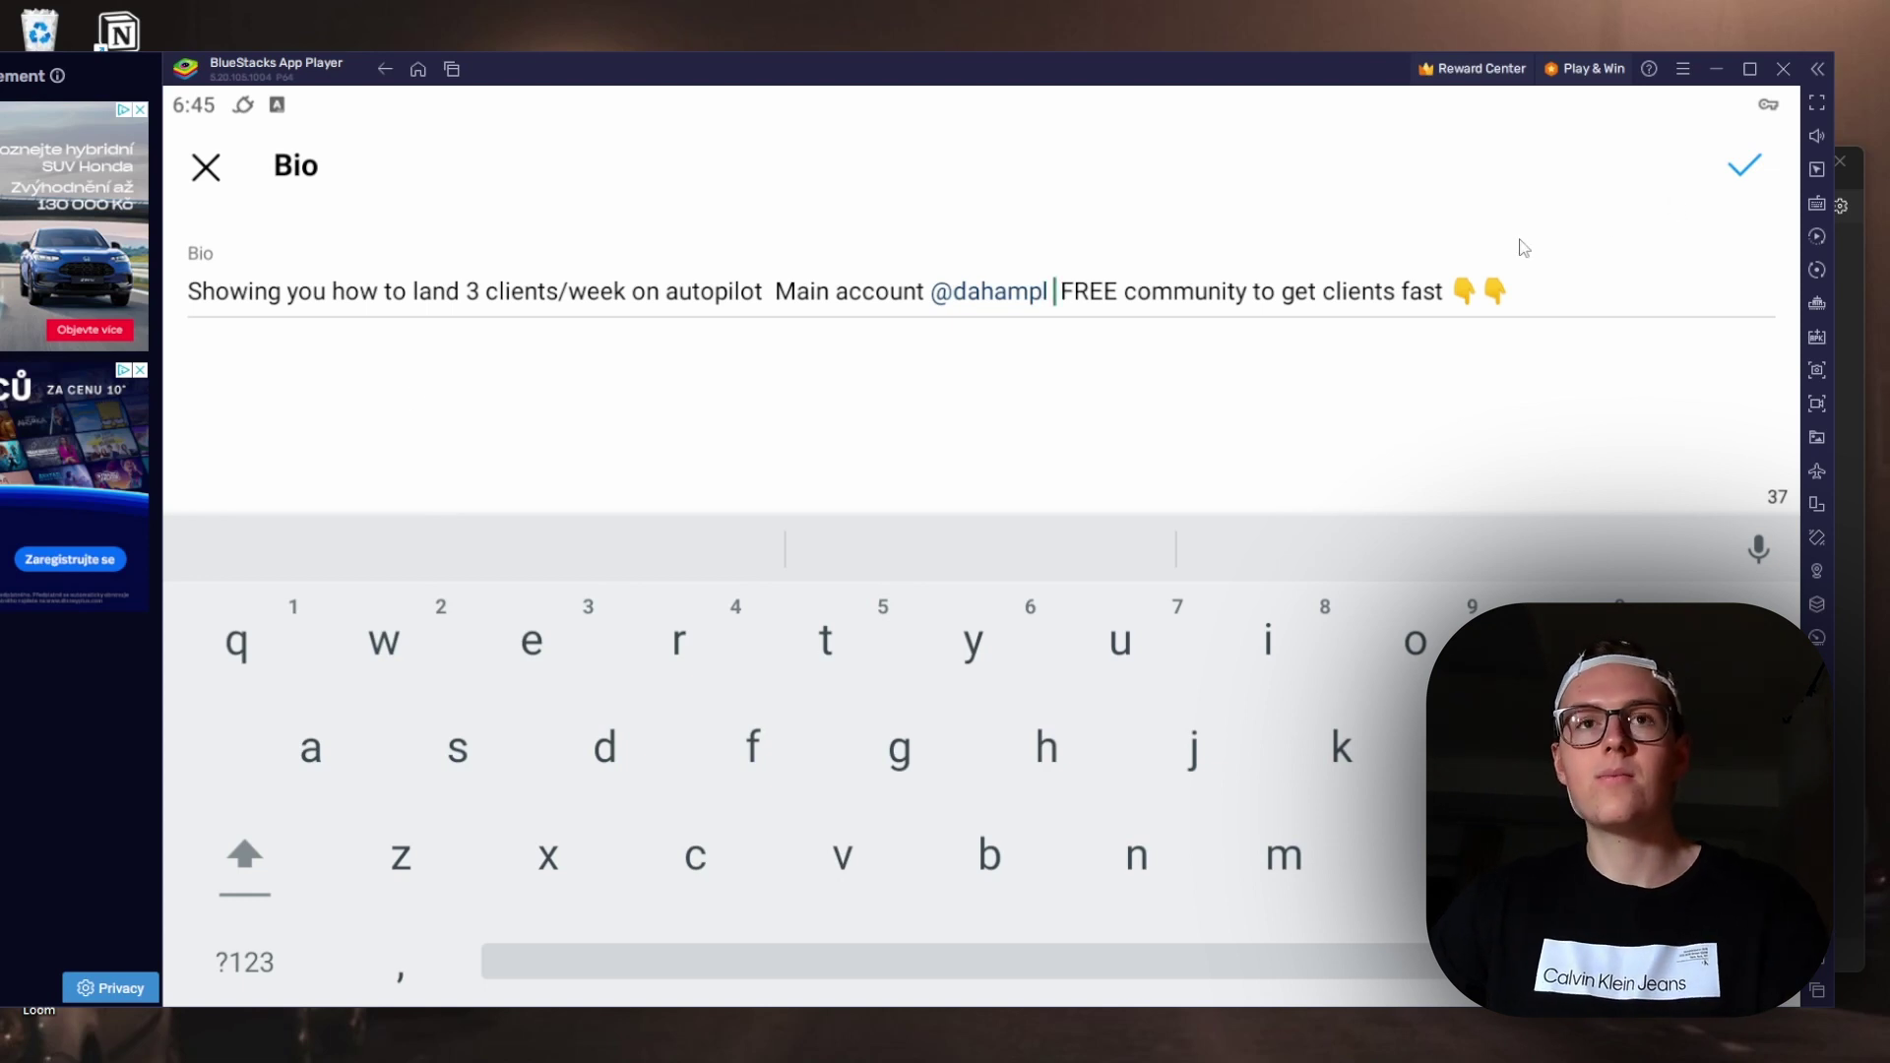
pyautogui.press('BackSpace')
pyautogui.click(1746, 167)
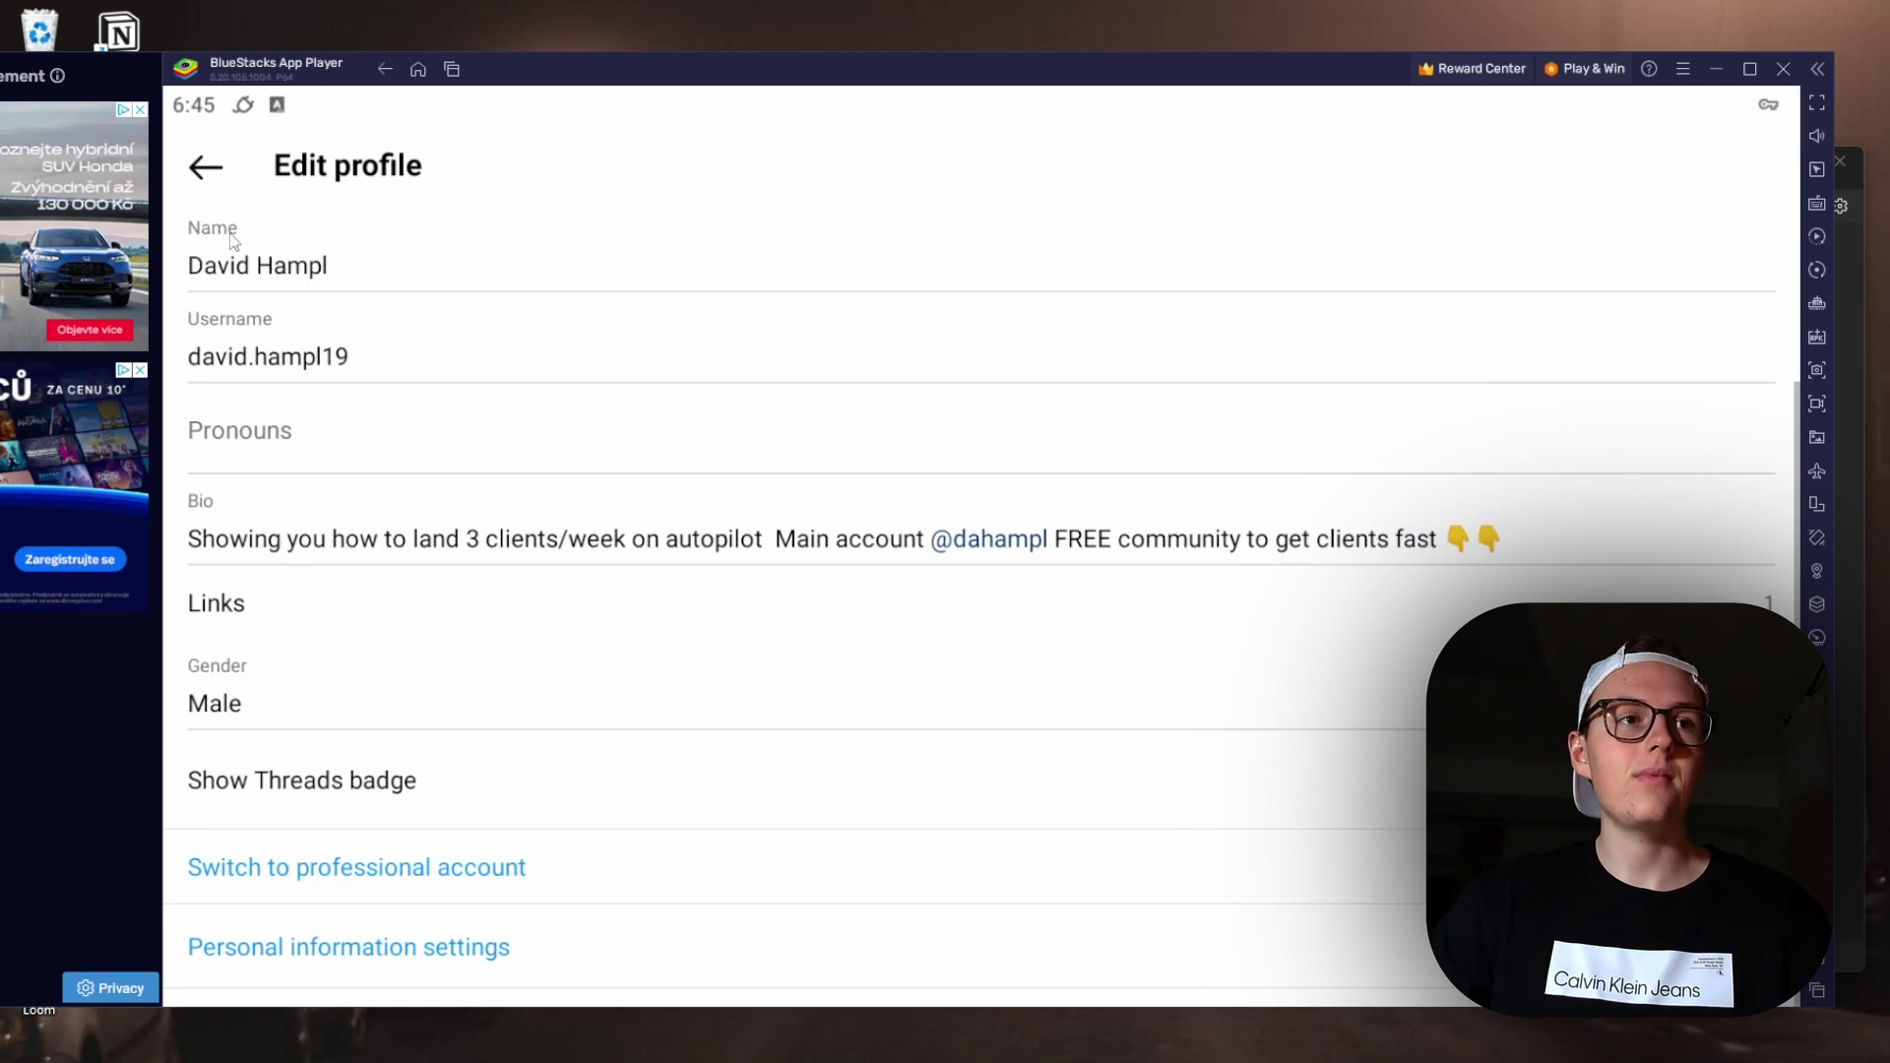
pyautogui.click(214, 173)
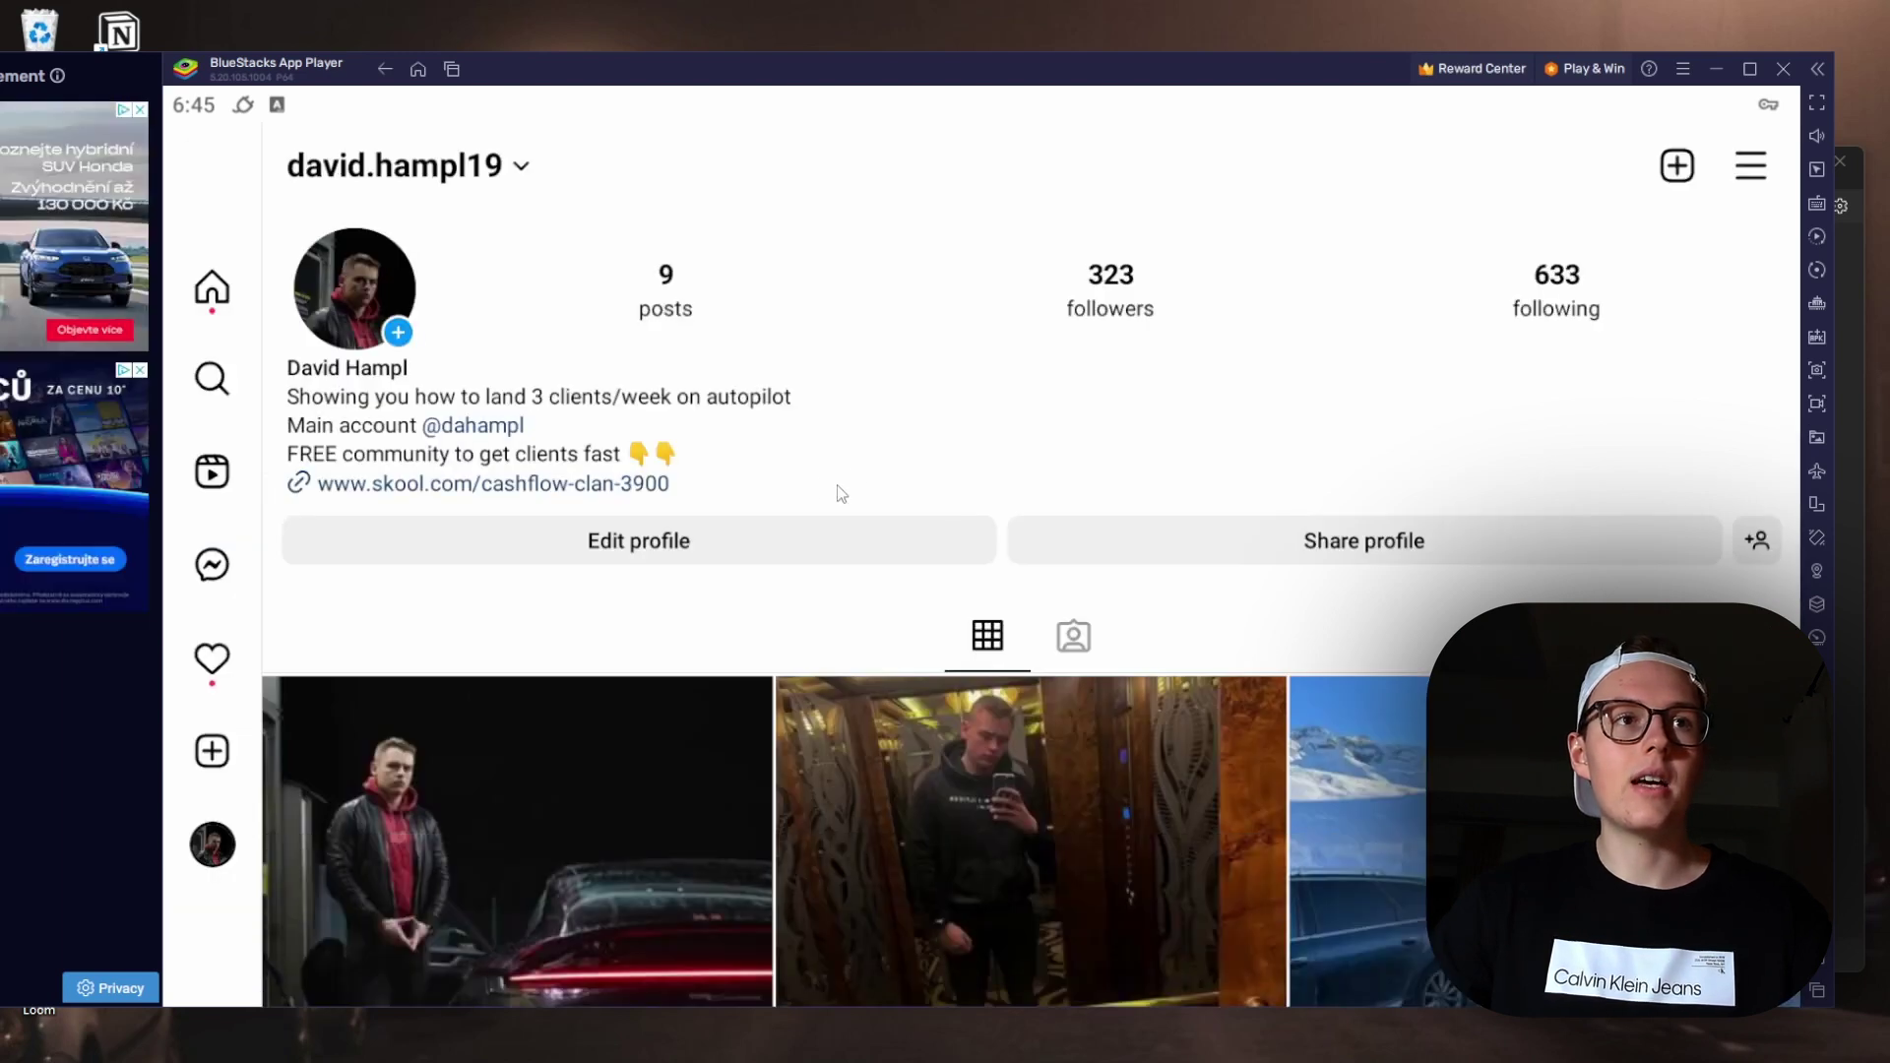